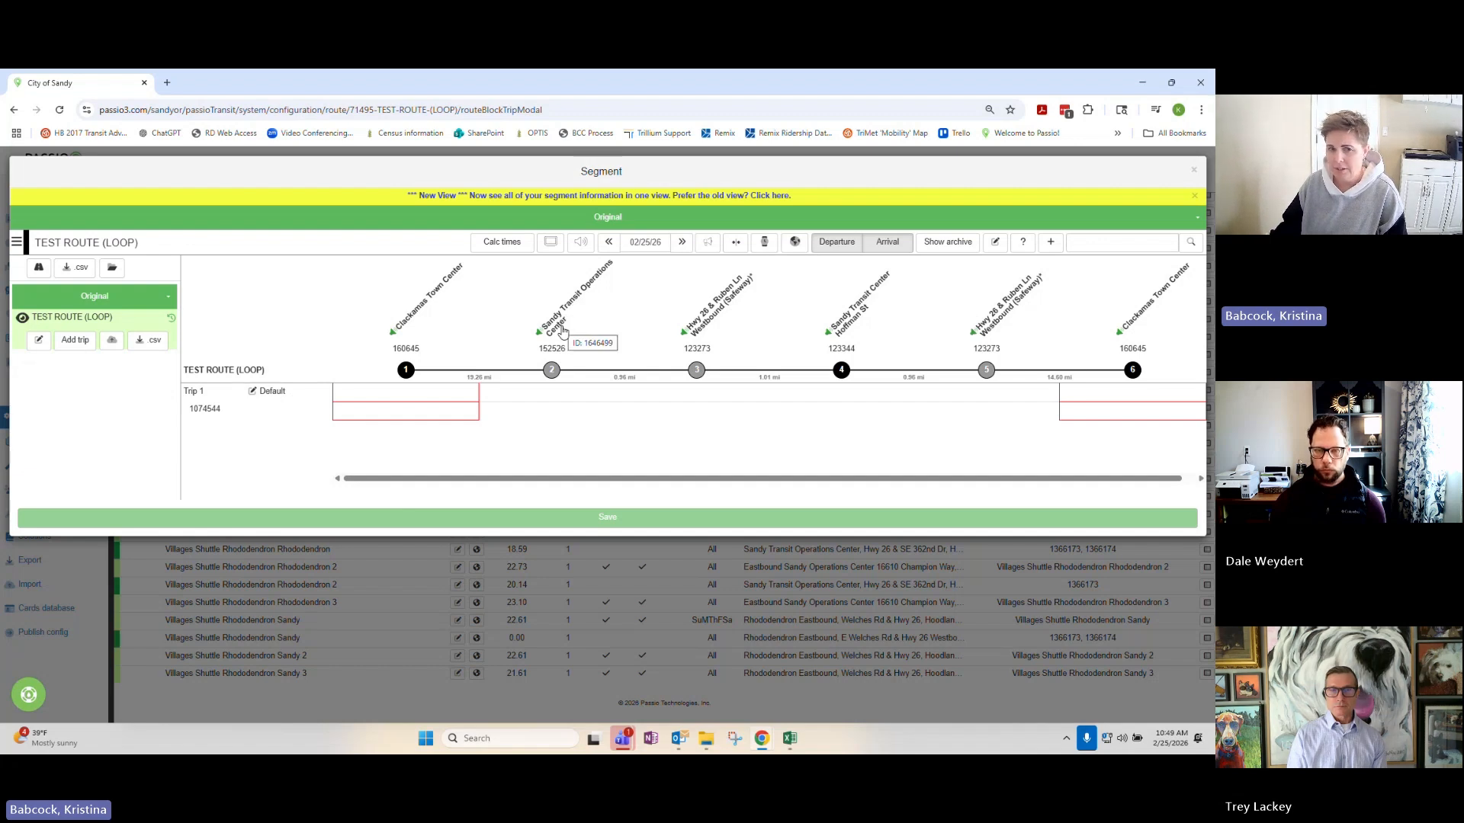
Mark the Sandy Transit Operations Center segment stop as an on demand stop and save it, accepting the active route change.
{"action": "left_click", "coordinate": [562, 330]}
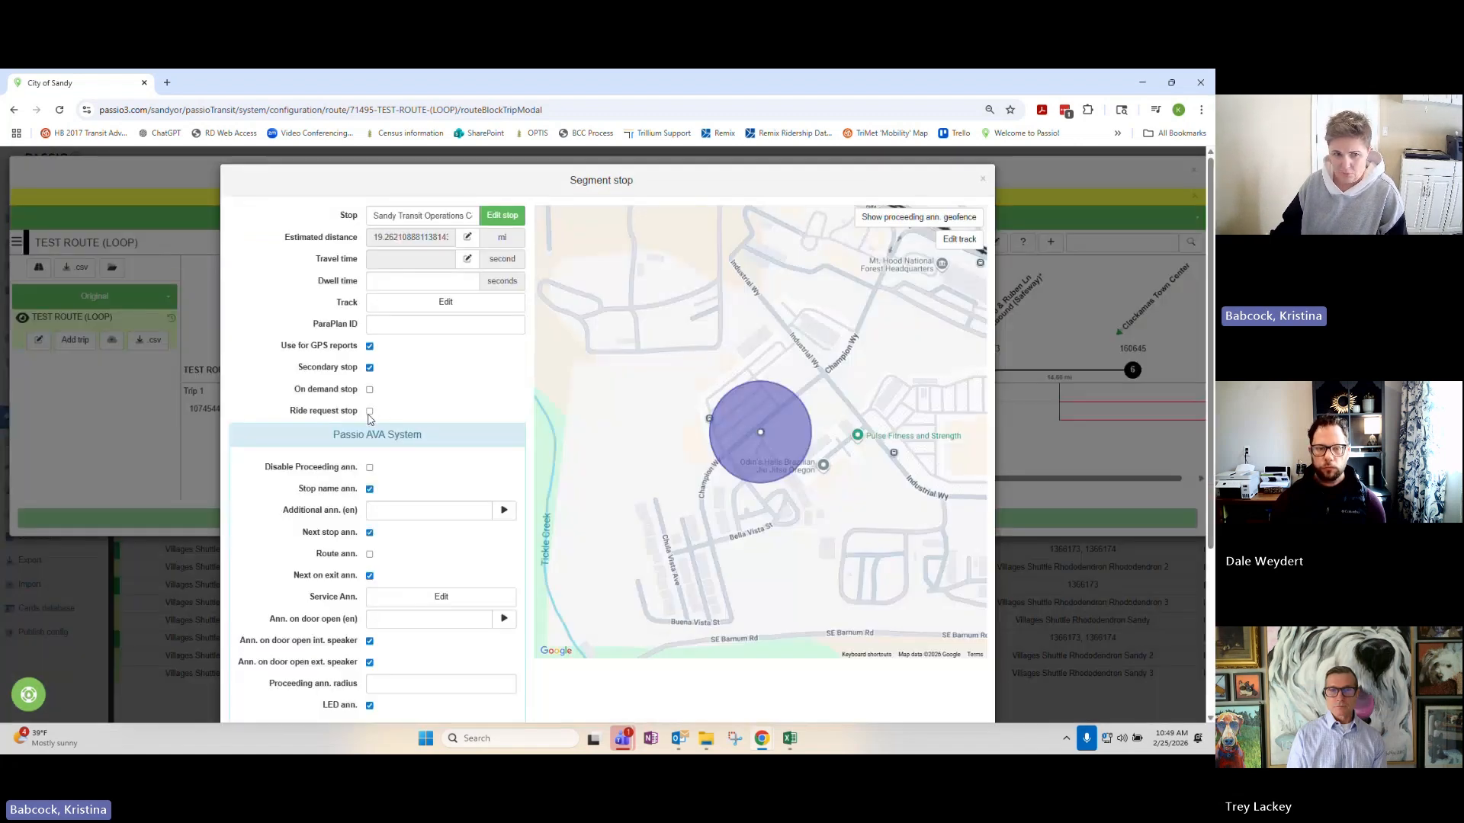
{"action": "left_click", "coordinate": [370, 411]}
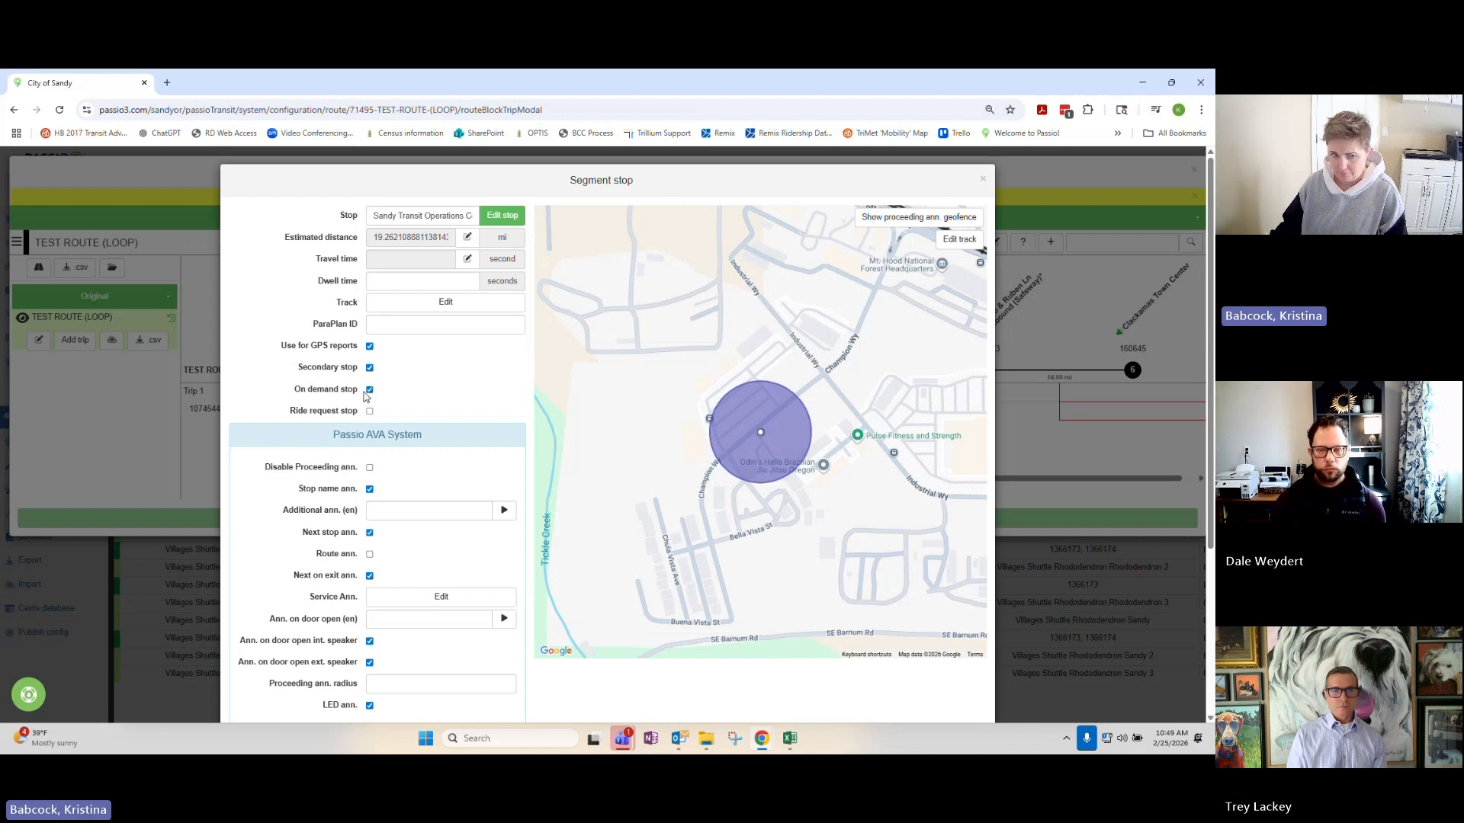
{"action": "scroll", "coordinate": [762, 534], "scroll_direction": "down", "scroll_amount": 3}
{"action": "left_click", "coordinate": [857, 688]}
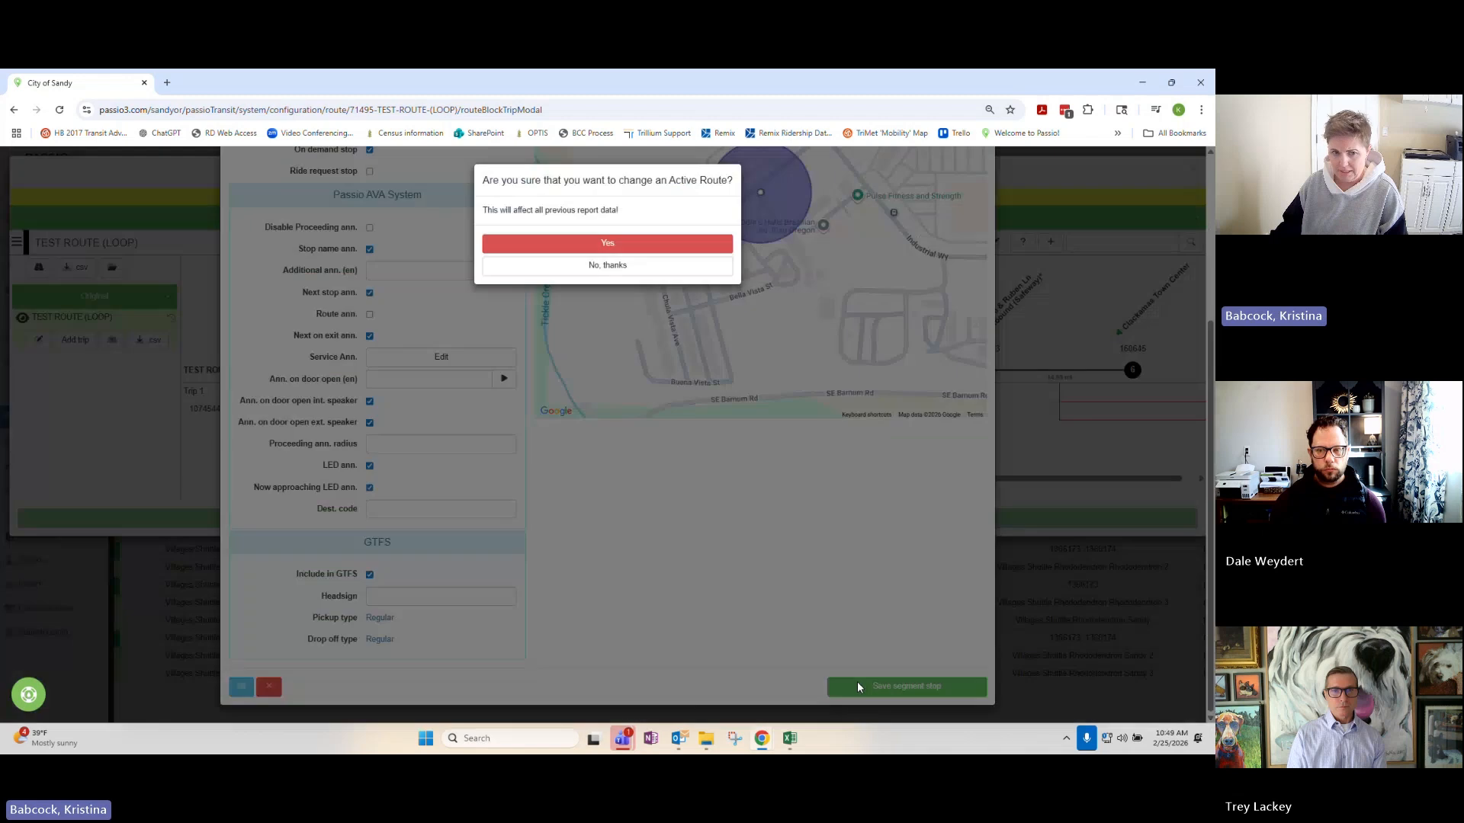
{"action": "left_click", "coordinate": [622, 241]}
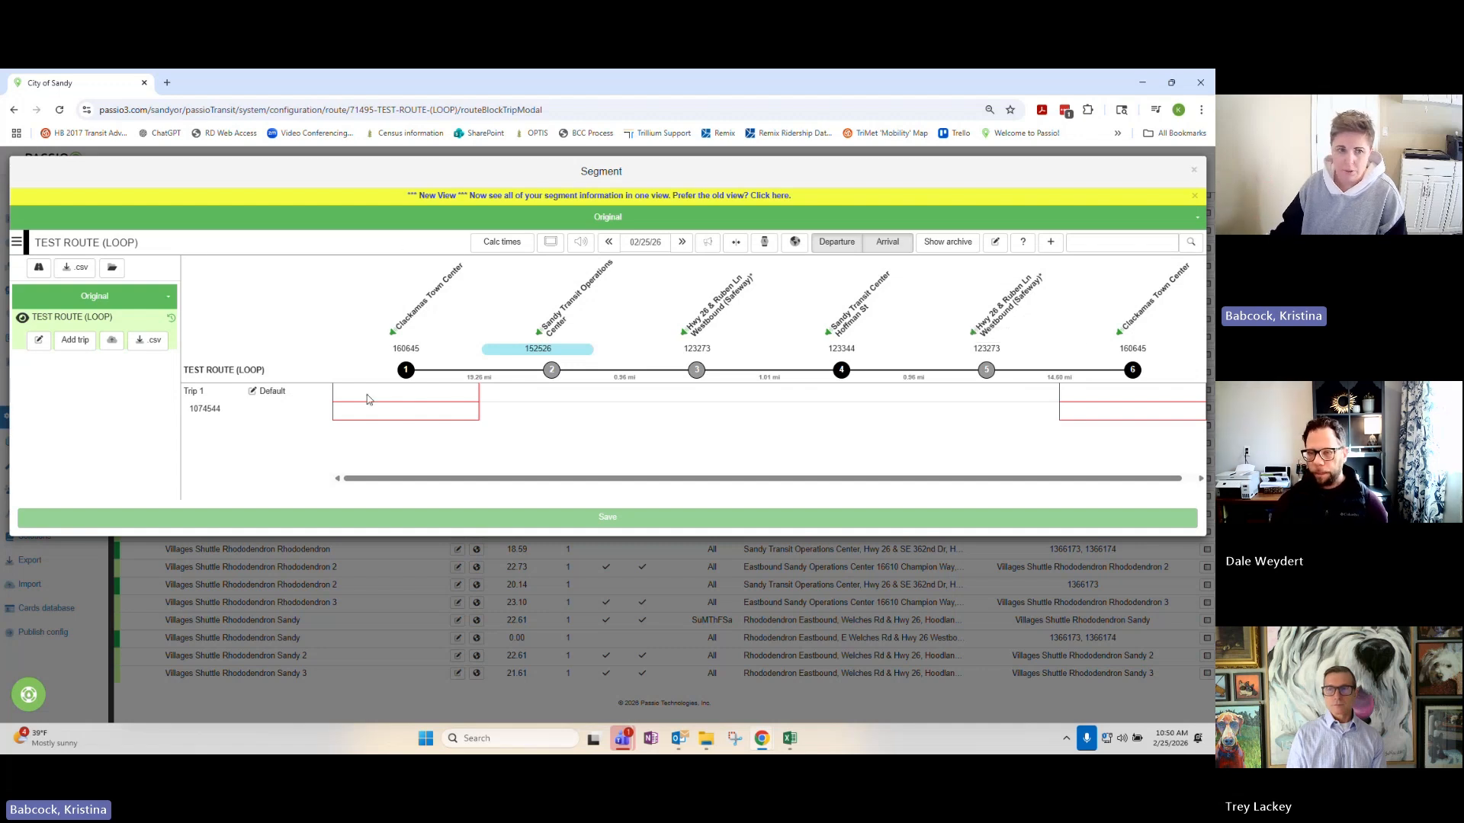
Set Trip 1's departure from the first Clackamas Town Center stop to 06:00 AM.
{"action": "left_click", "coordinate": [394, 391]}
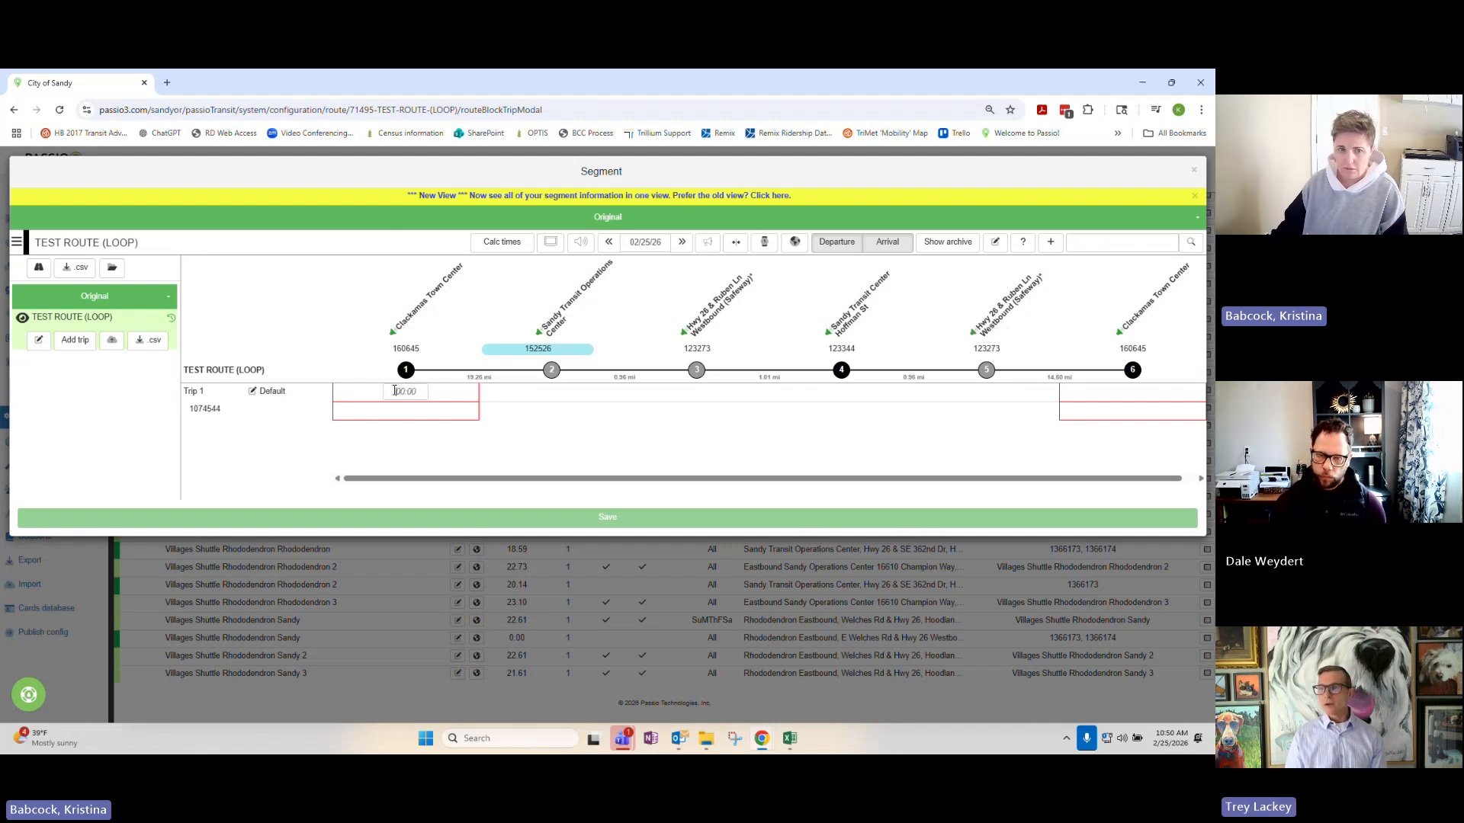
{"action": "left_click", "coordinate": [417, 412]}
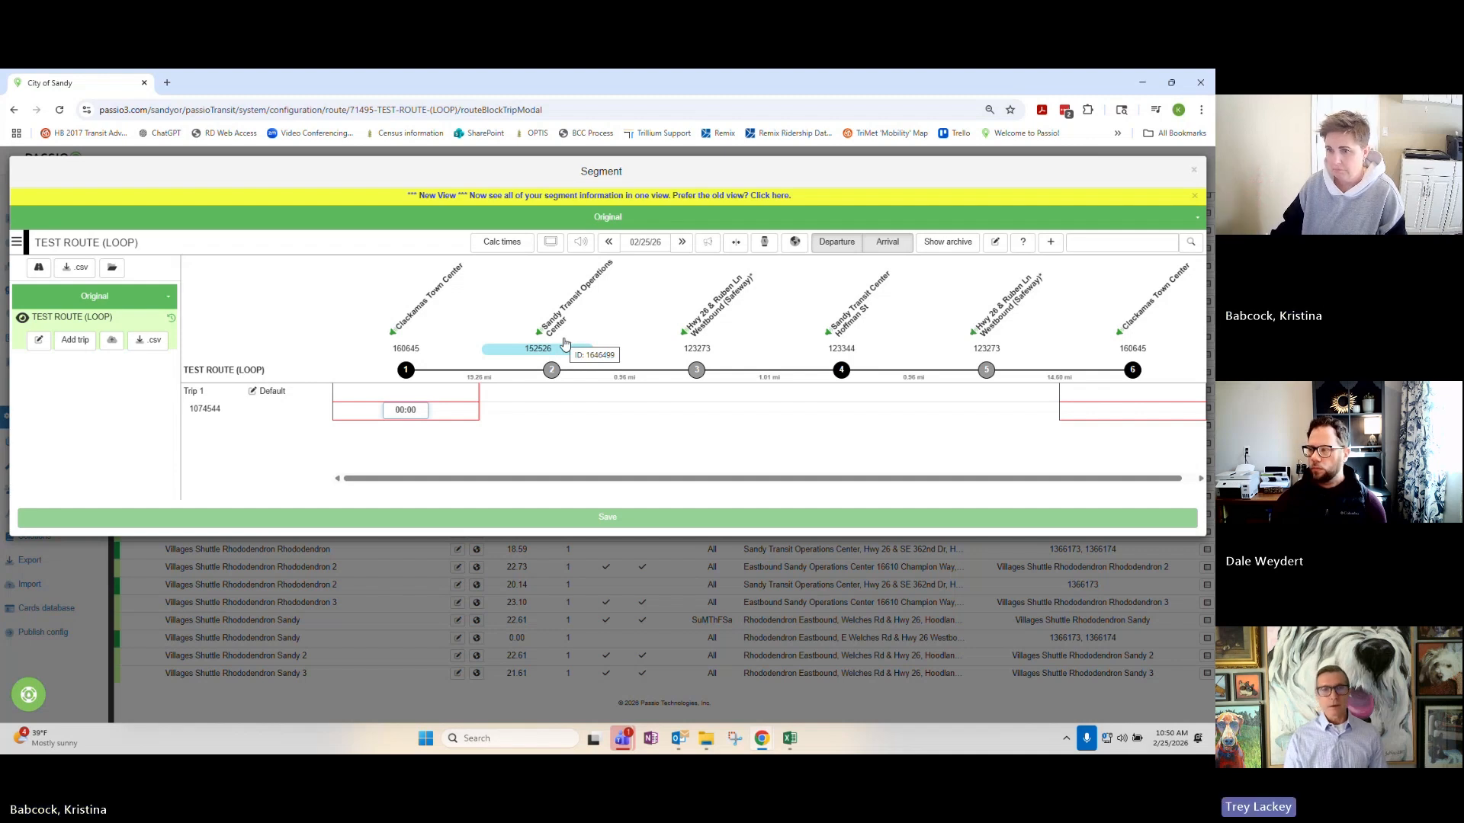
{"action": "mouse_move", "coordinate": [448, 412]}
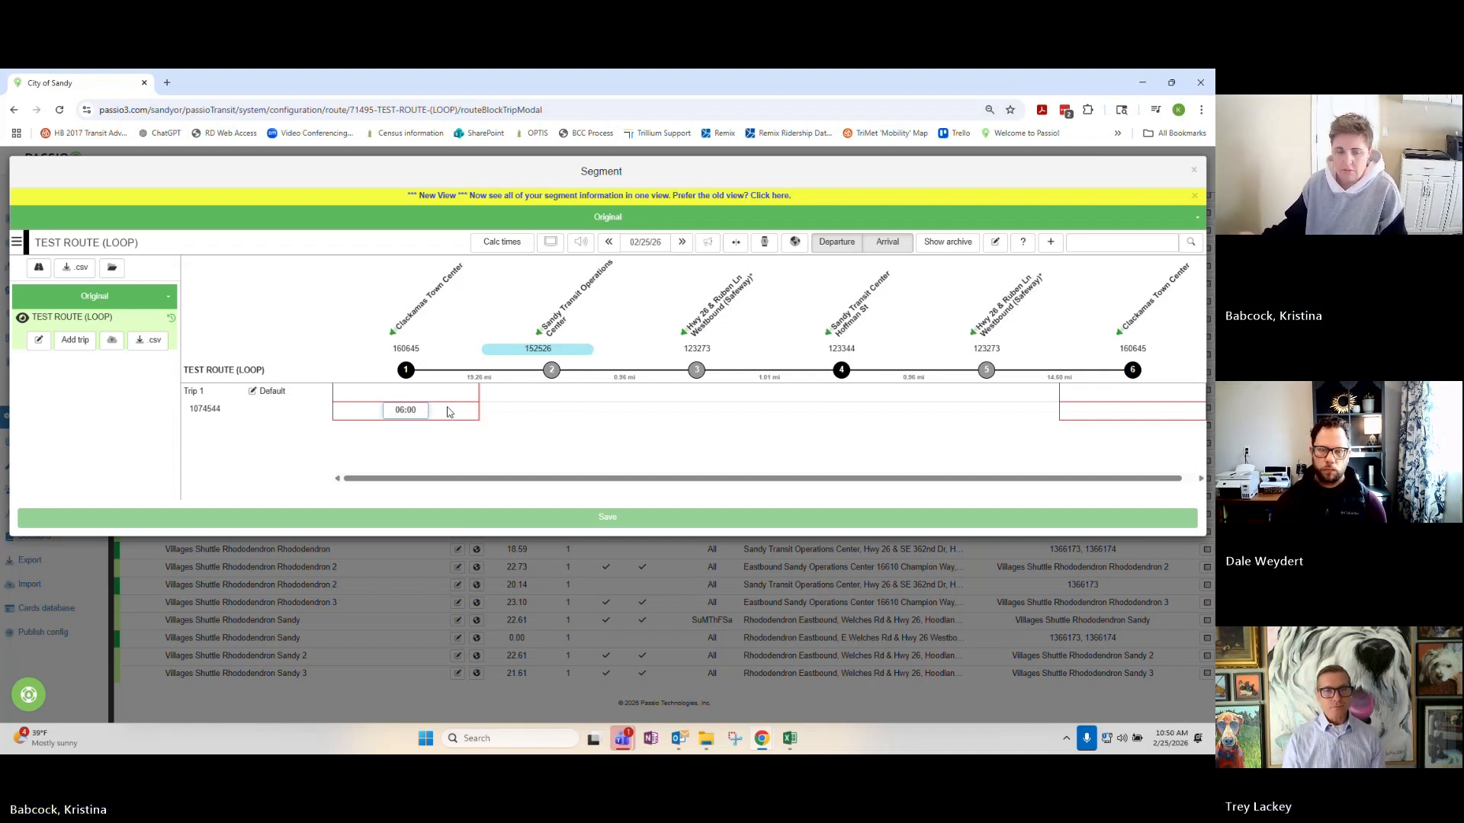
{"action": "left_click", "coordinate": [513, 442]}
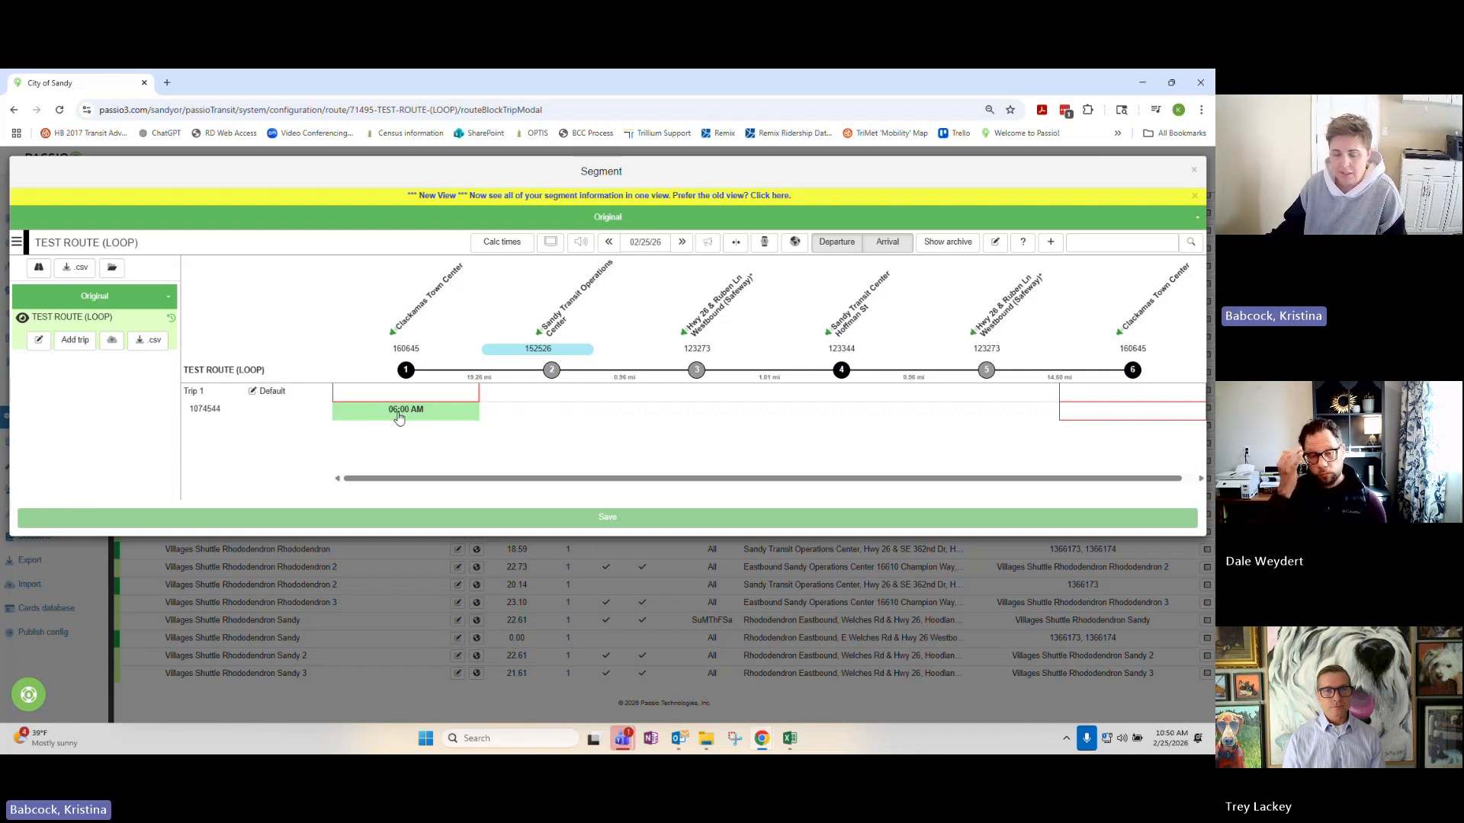
{"action": "mouse_move", "coordinate": [398, 402]}
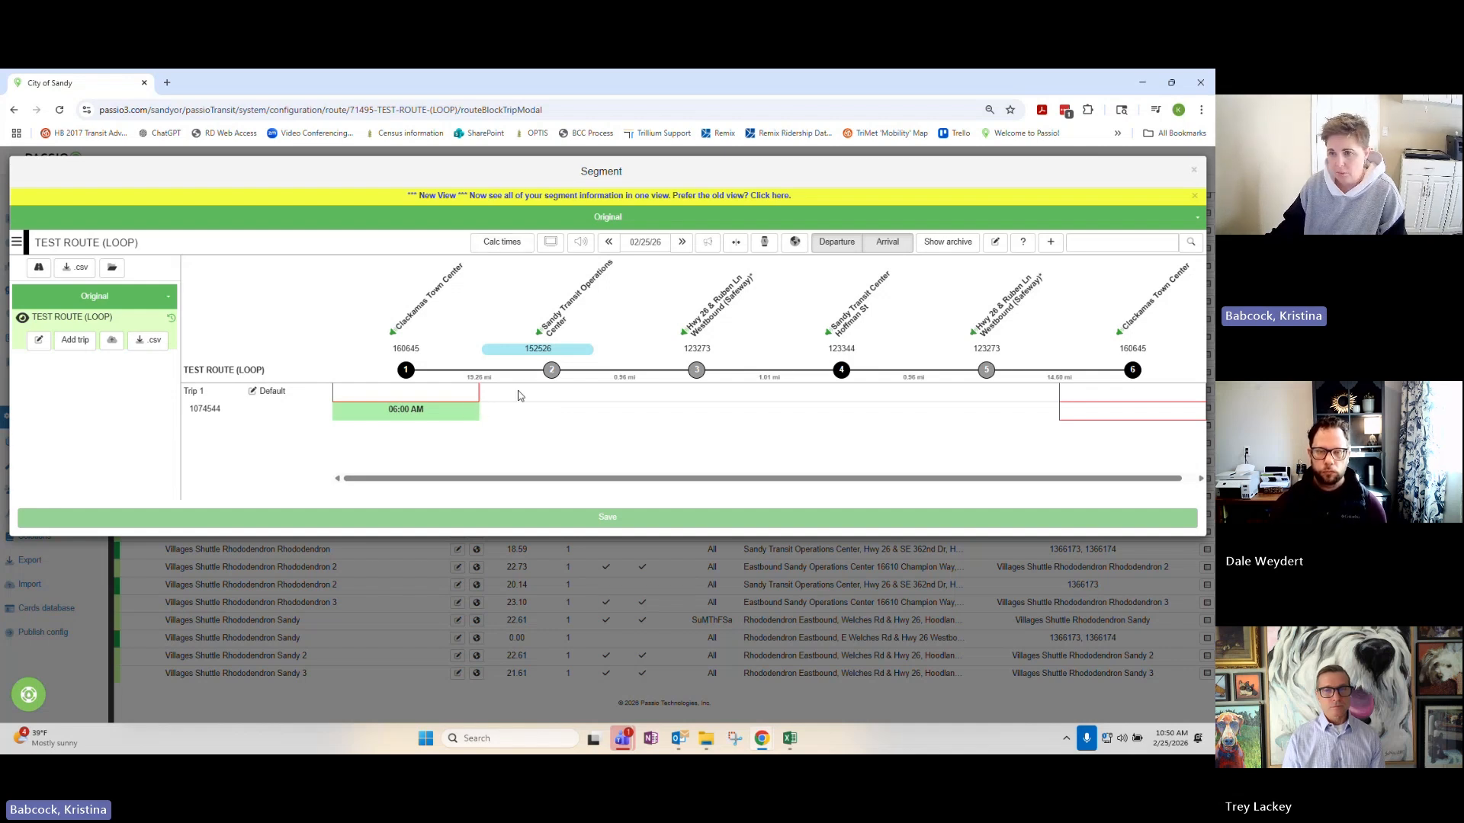
Try to calculate Trip 1's stop times, reopening the TEST ROUTE (LOOP) segment for a second attempt.
{"action": "left_click", "coordinate": [502, 241]}
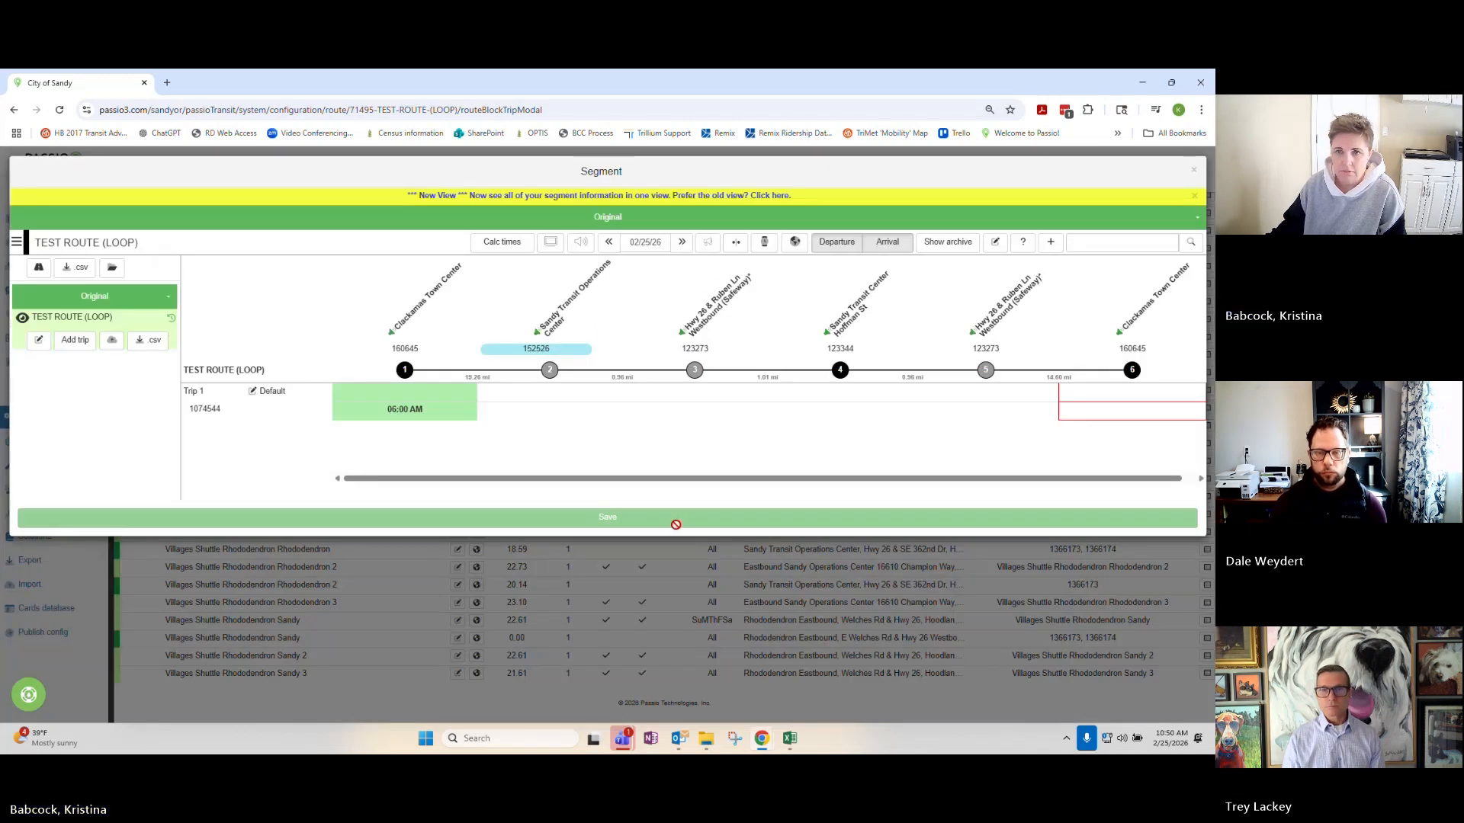
{"action": "left_click", "coordinate": [1195, 175]}
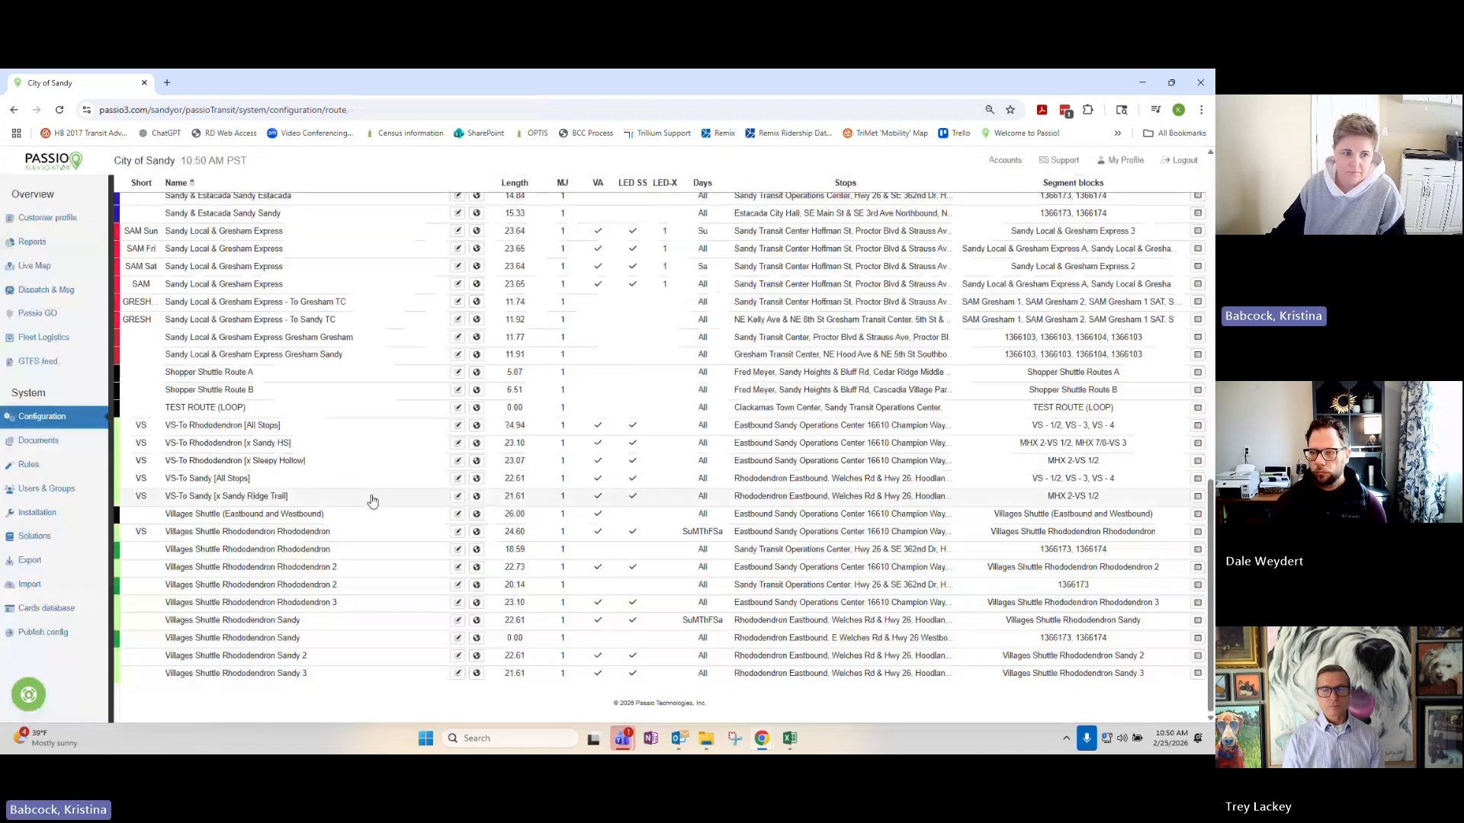
{"action": "left_click", "coordinate": [377, 410]}
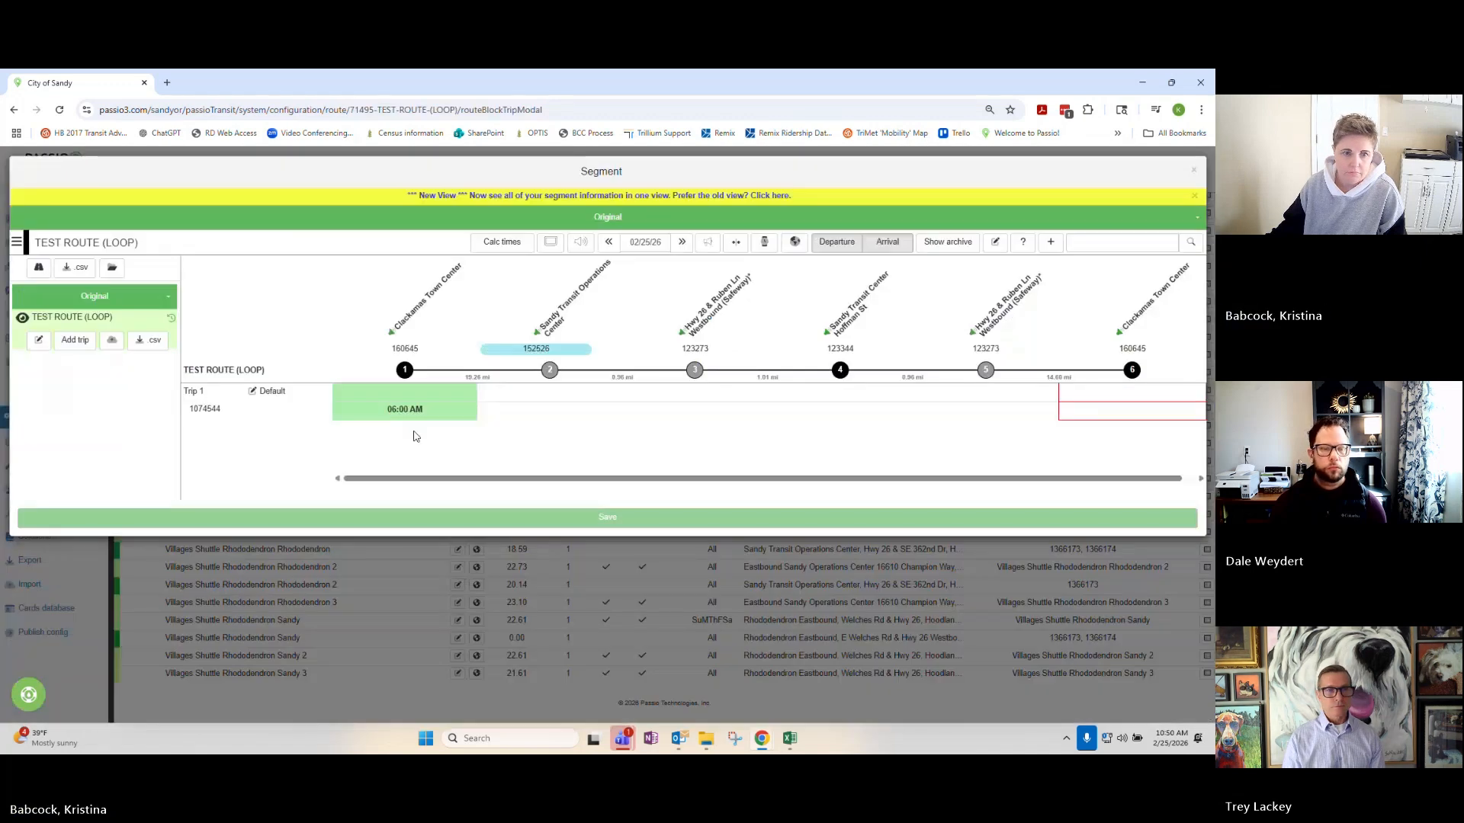
{"action": "left_click", "coordinate": [518, 250]}
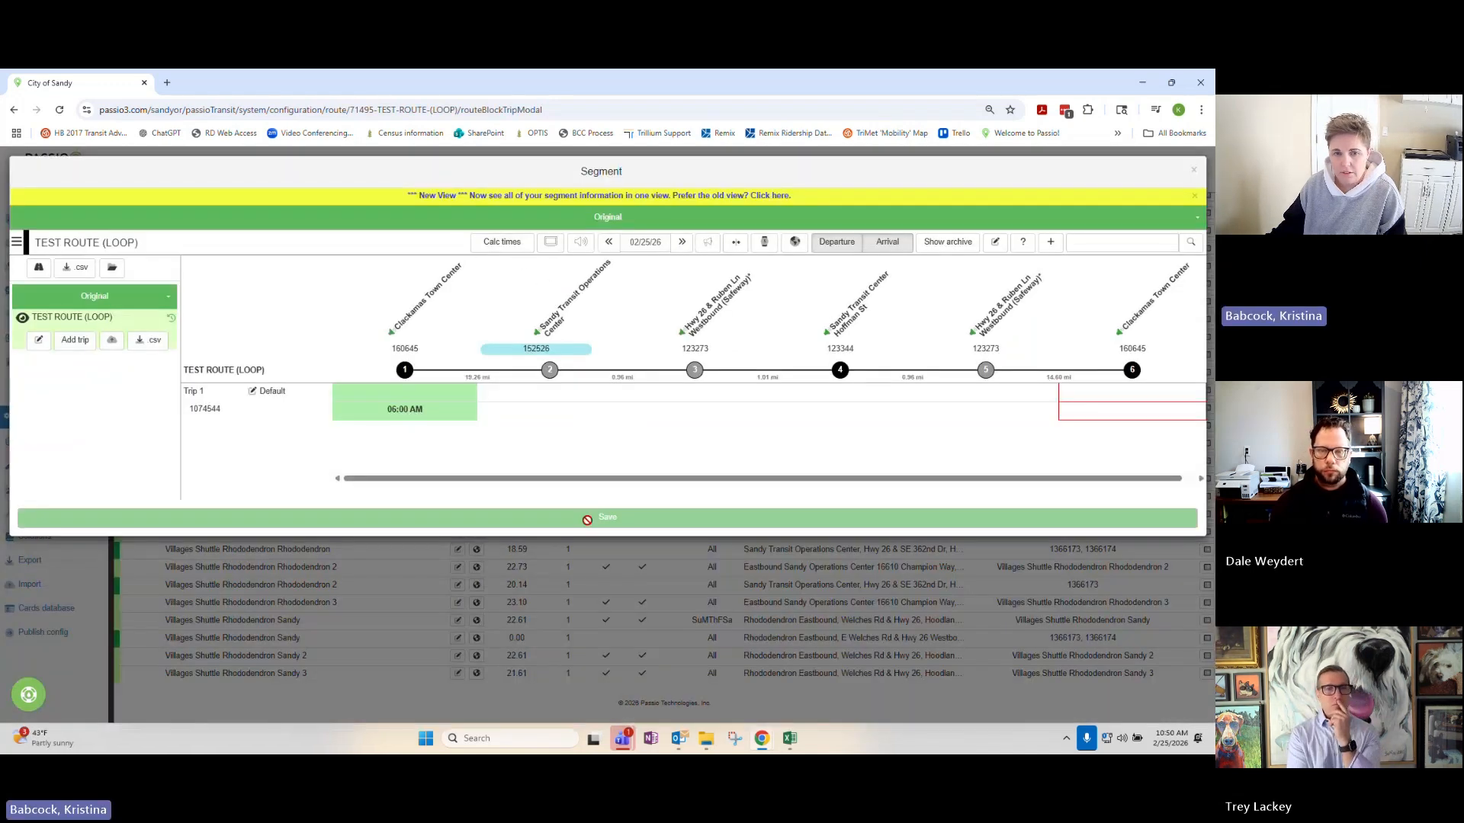
Set Trip 1's arrival at the final Clackamas Town Center stop to 06:45 AM.
{"action": "left_click_drag", "start_coordinate": [601, 479], "coordinate": [683, 478]}
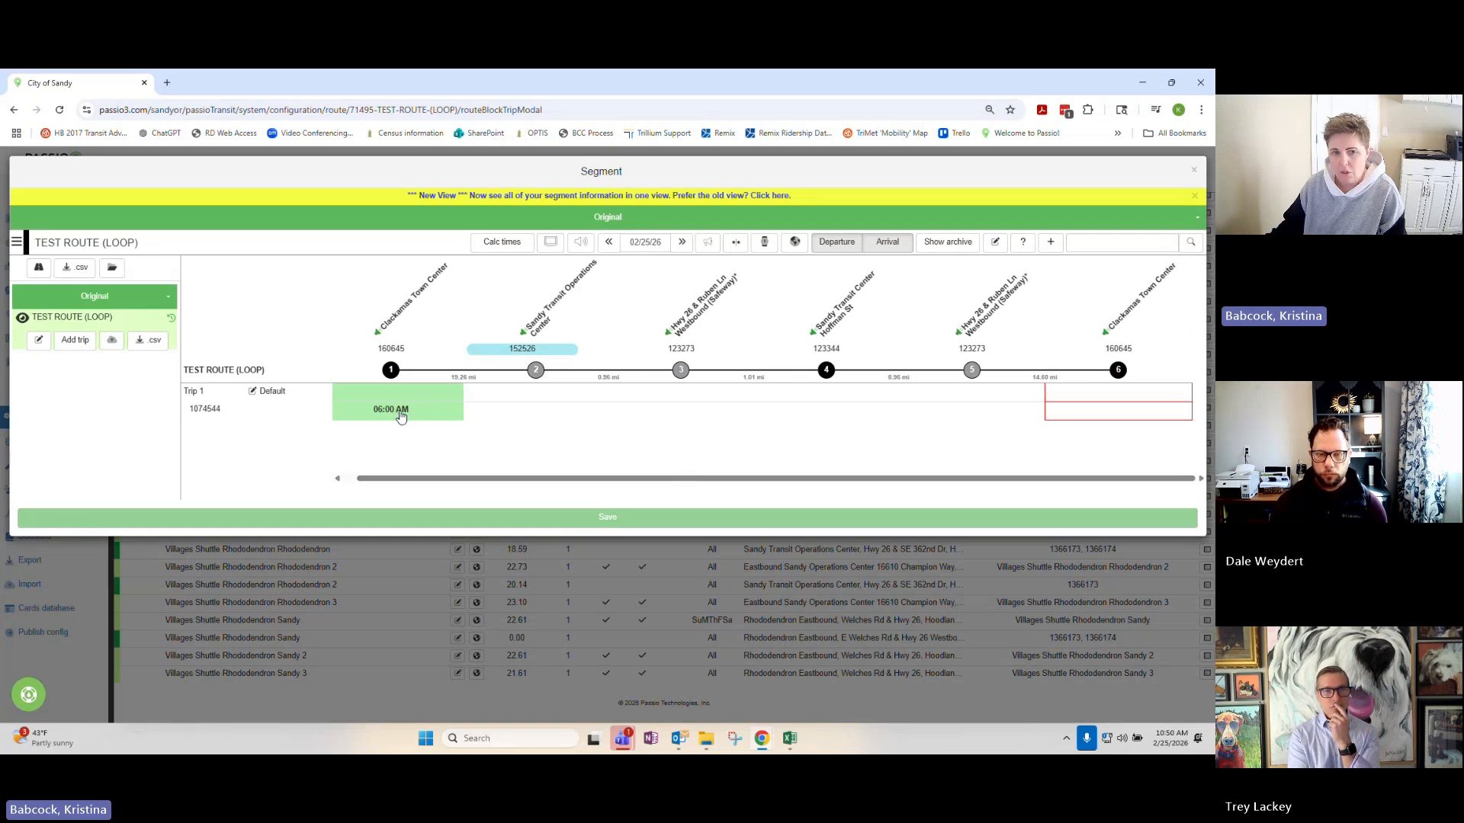
{"action": "left_click", "coordinate": [1100, 393]}
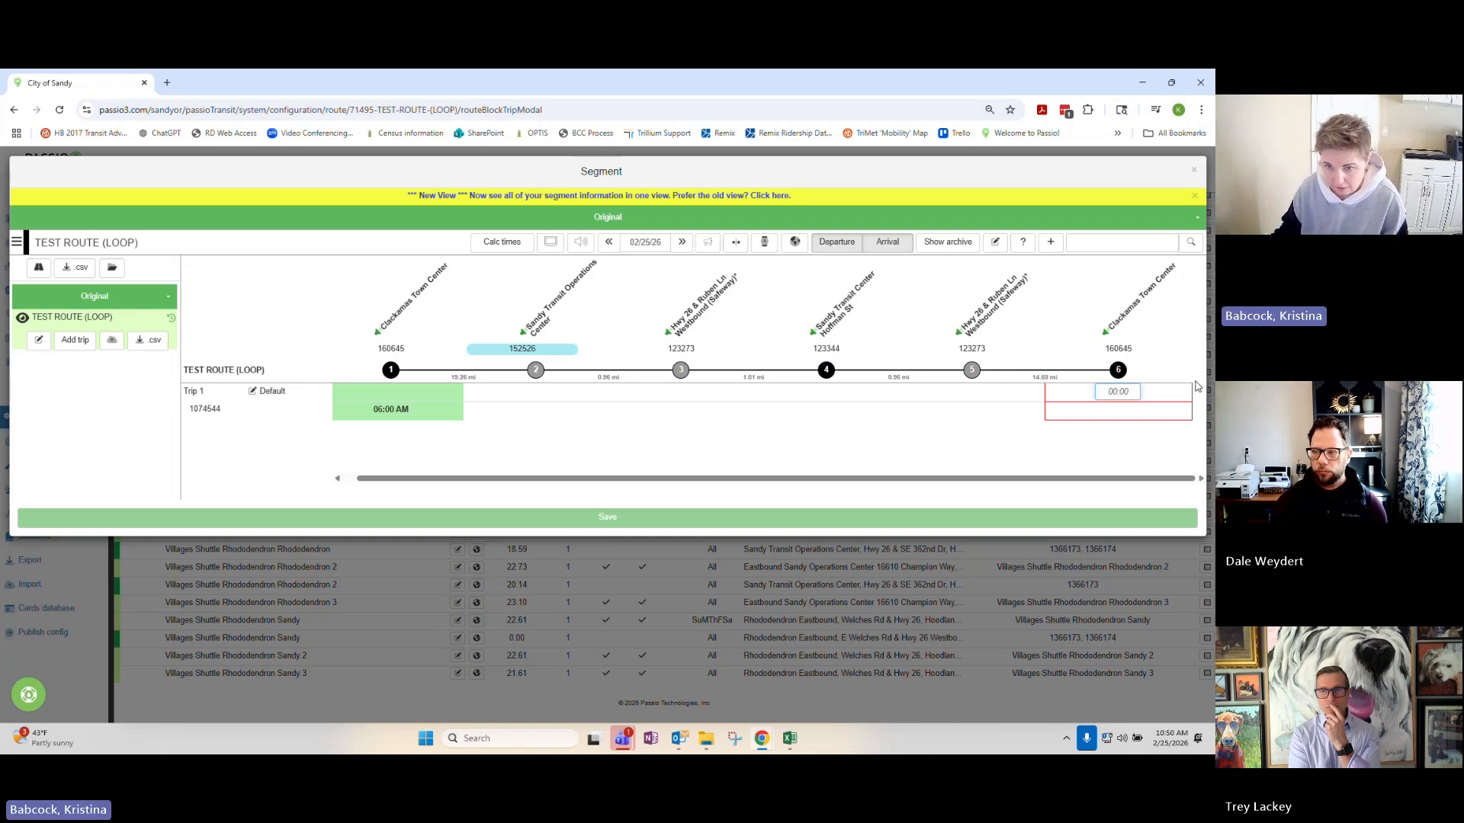
{"action": "type", "text": "0"}
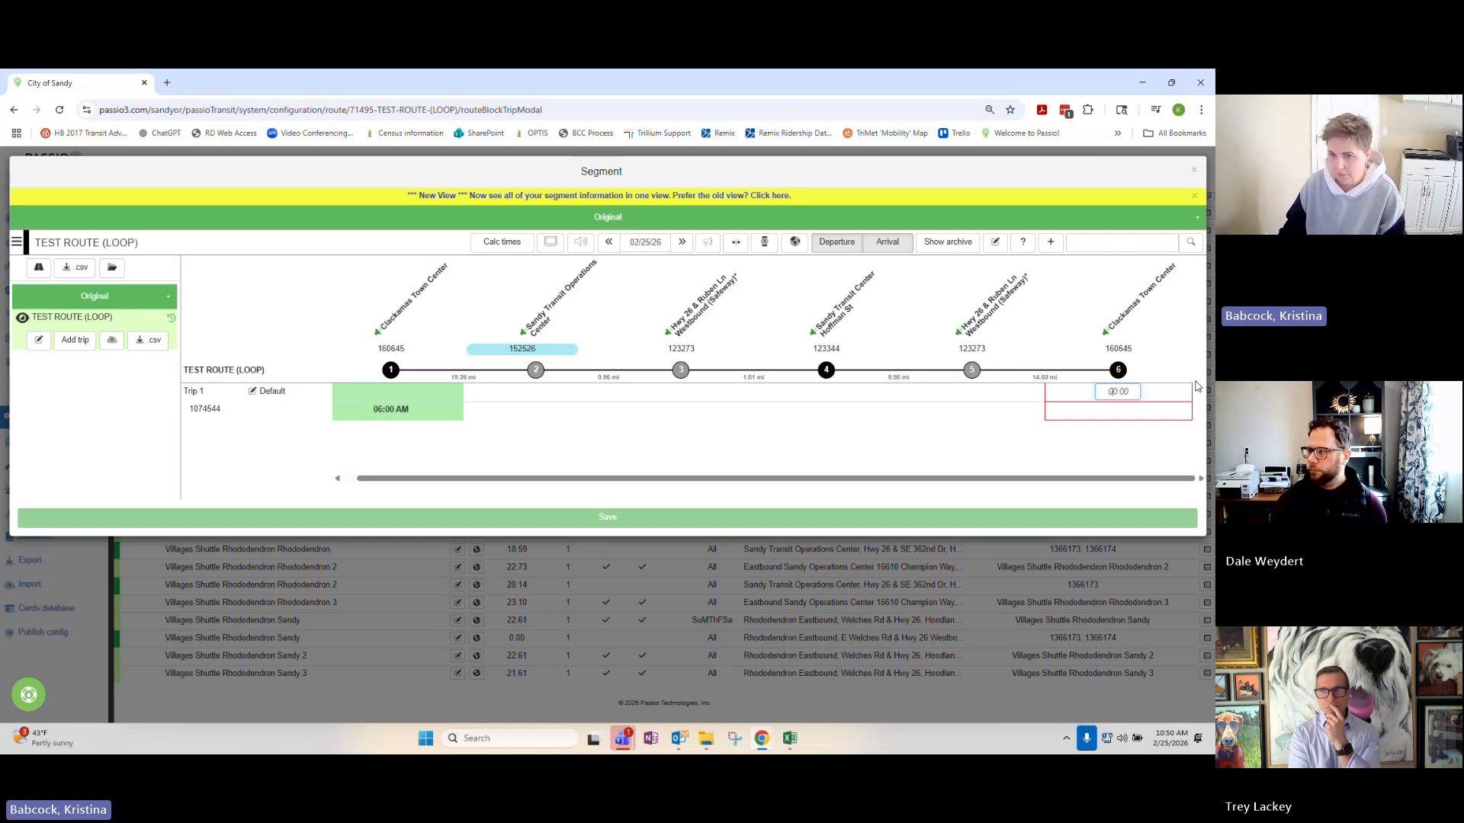
{"action": "type", "text": "6:45"}
{"action": "left_click", "coordinate": [1106, 433]}
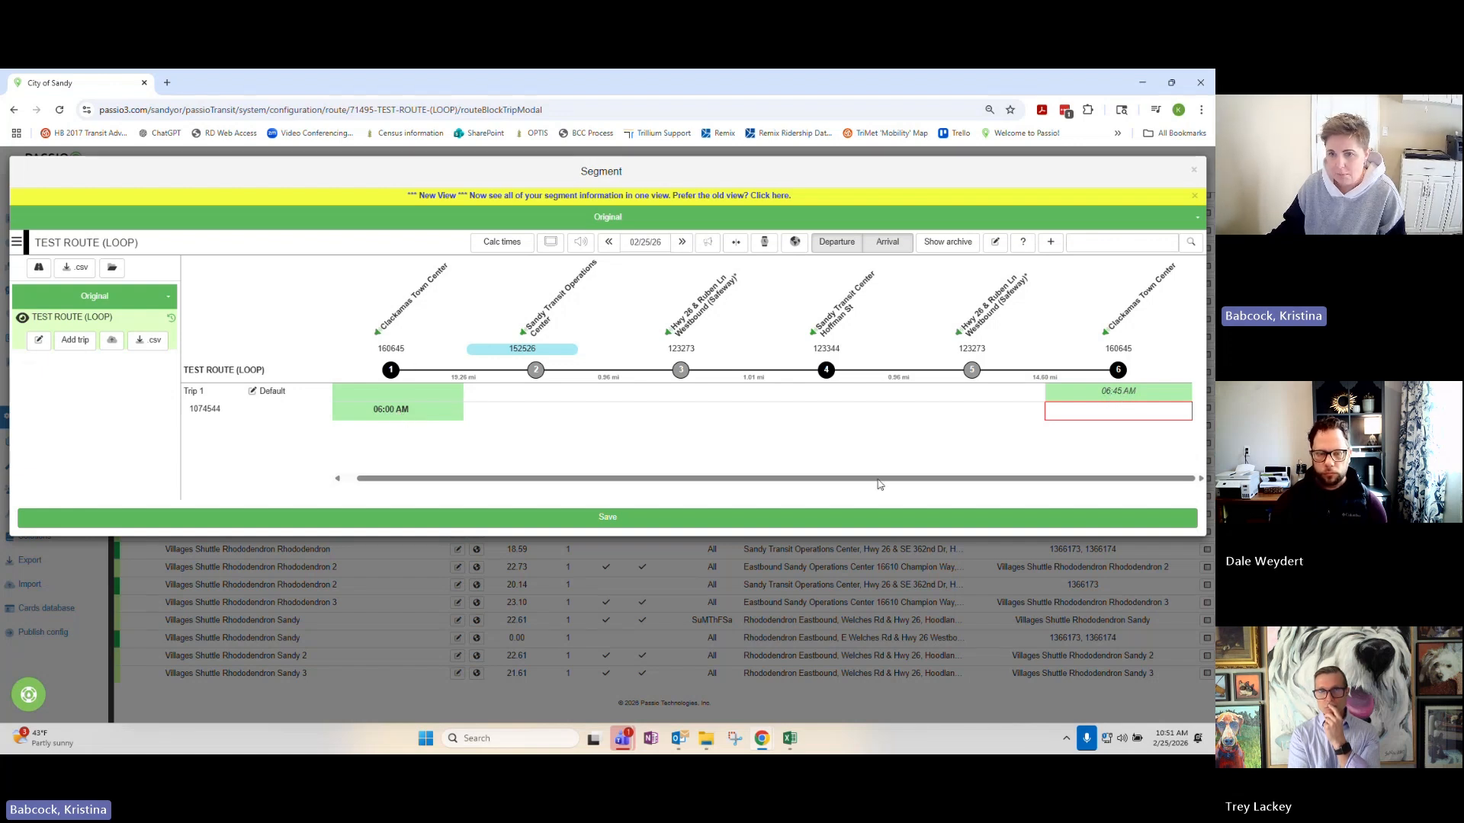
Set Trip 1's arrival at the final Clackamas Town Center stop to 07:00 AM and its Sandy Transit Center departure to 06:30 AM.
{"action": "left_click", "coordinate": [1120, 395]}
{"action": "key", "text": "BackSpace"}
{"action": "type", "text": "7:00"}
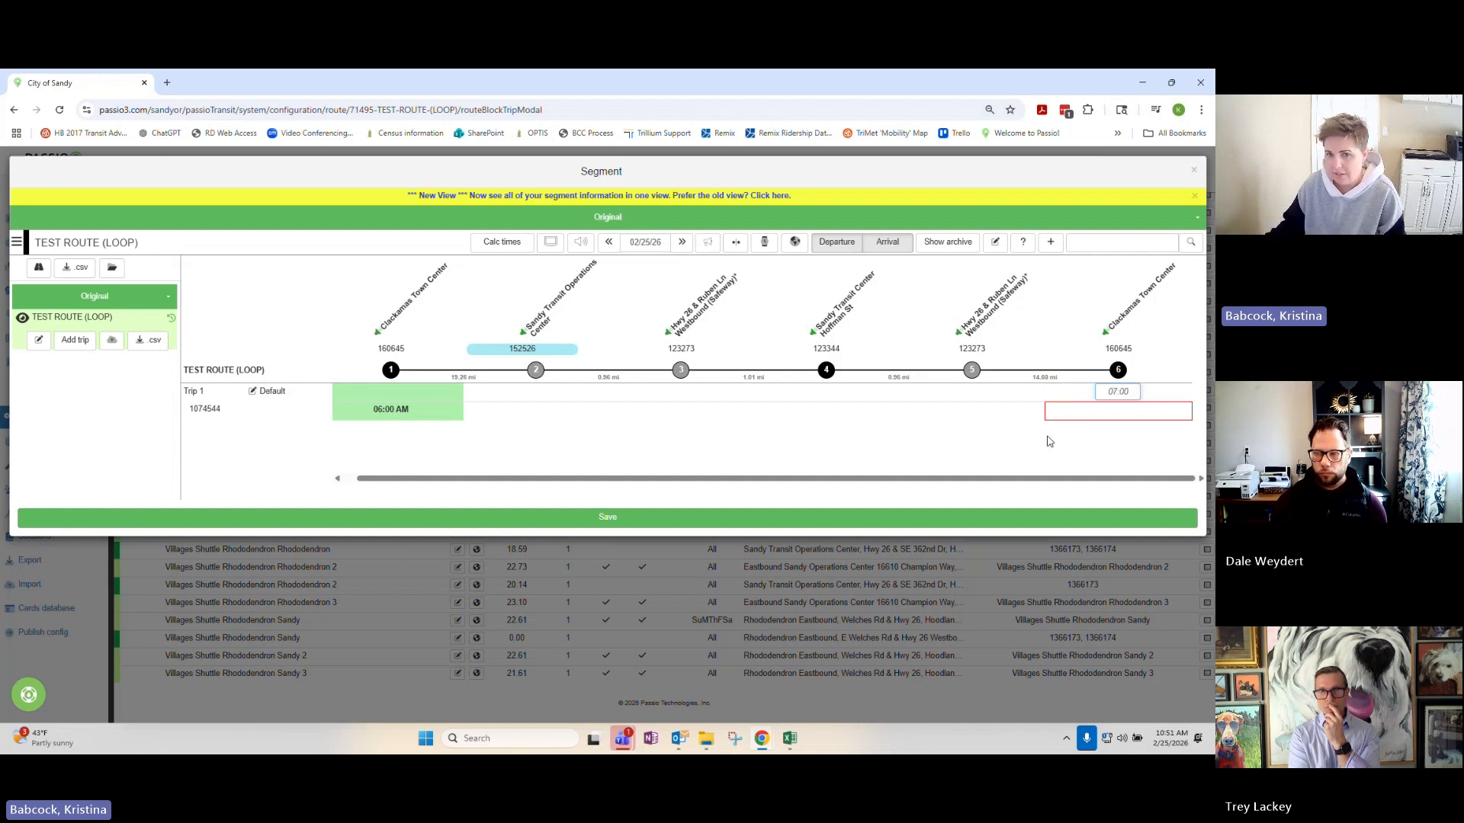
{"action": "left_click", "coordinate": [1049, 442]}
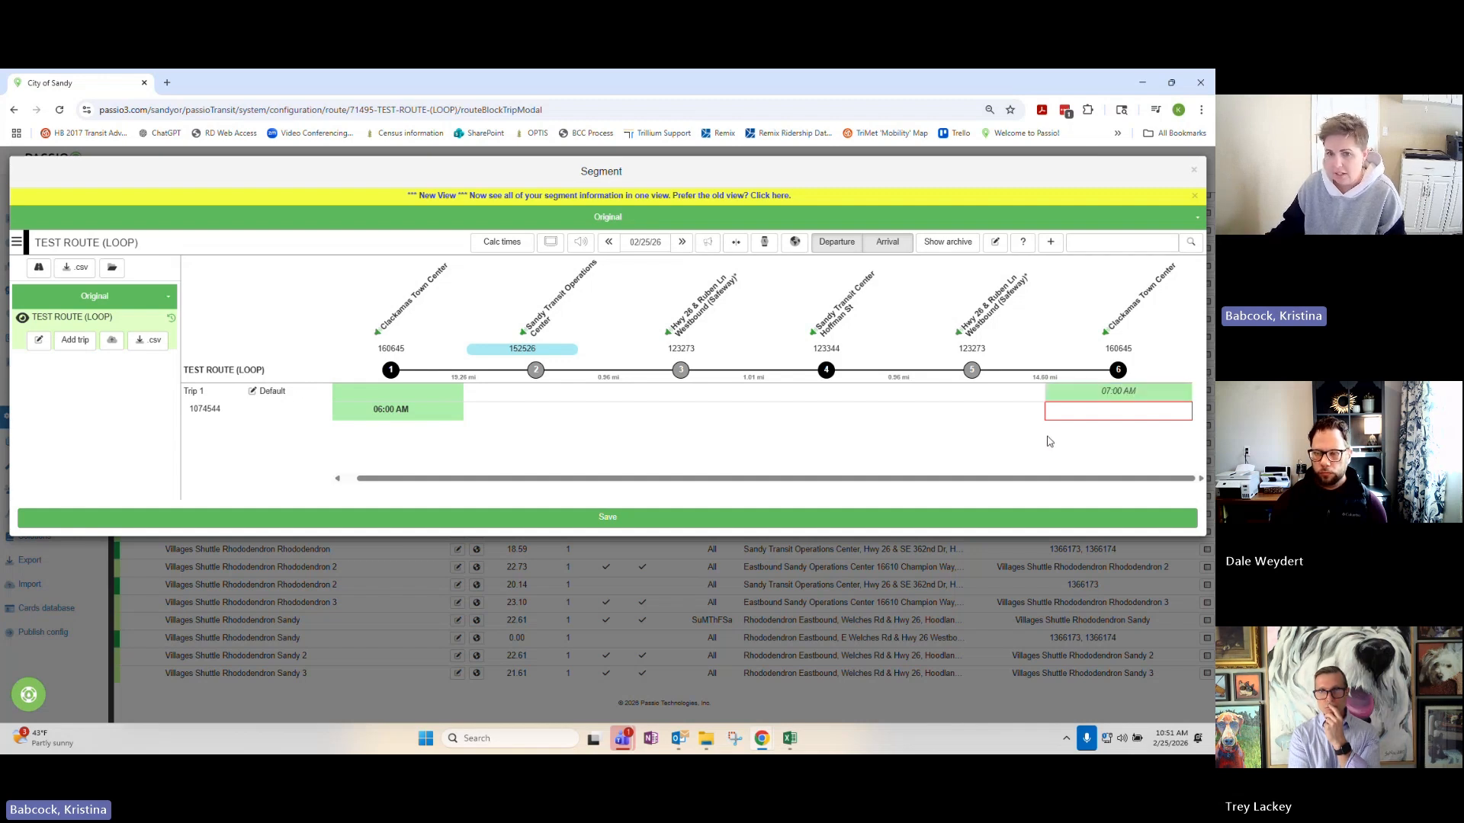
{"action": "left_click", "coordinate": [832, 411]}
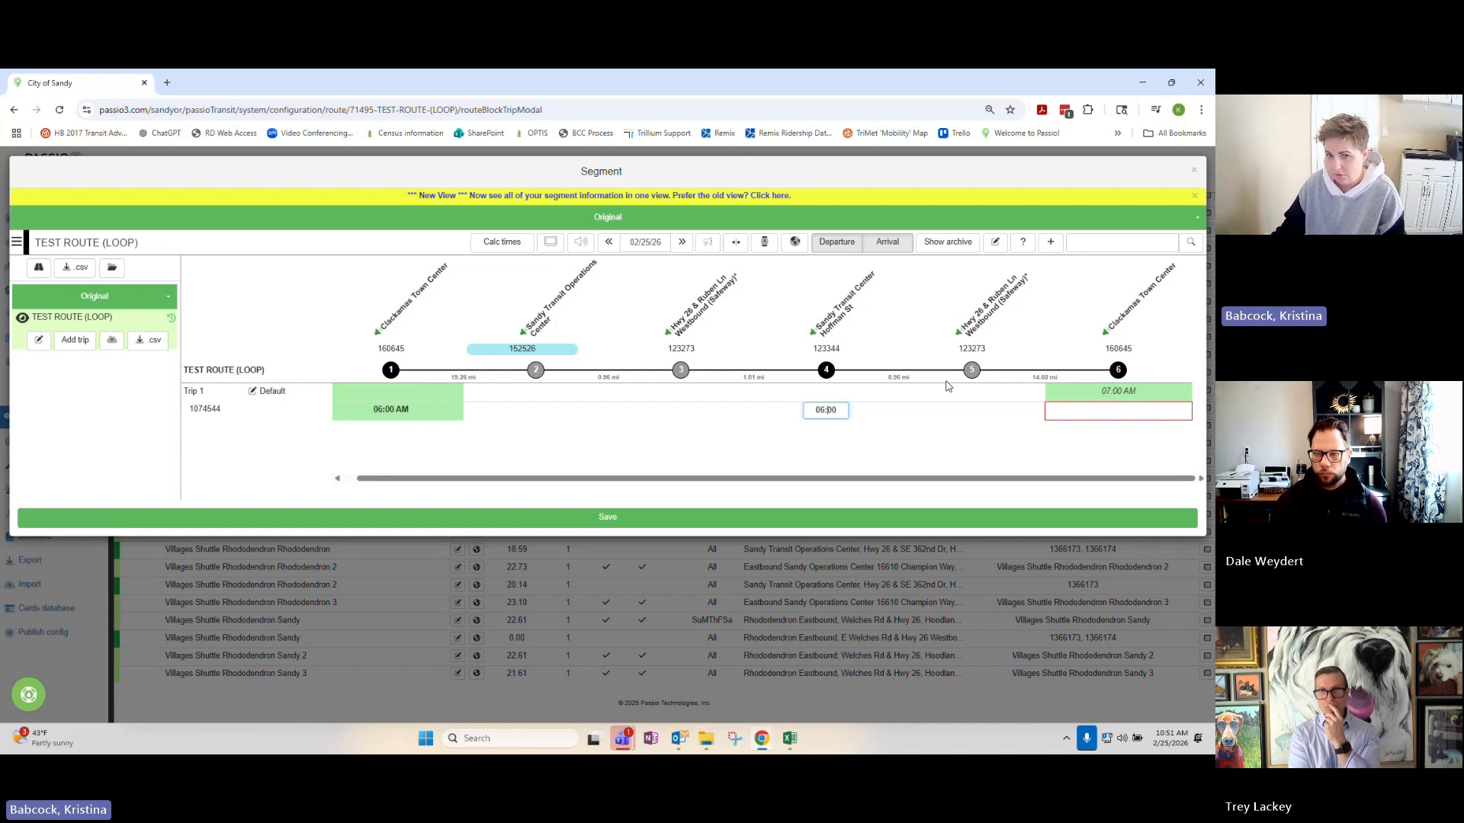
Save the Trip 1 schedule and calculate the times for the intermediate stops.
{"action": "left_click", "coordinate": [595, 523]}
{"action": "left_click", "coordinate": [629, 317]}
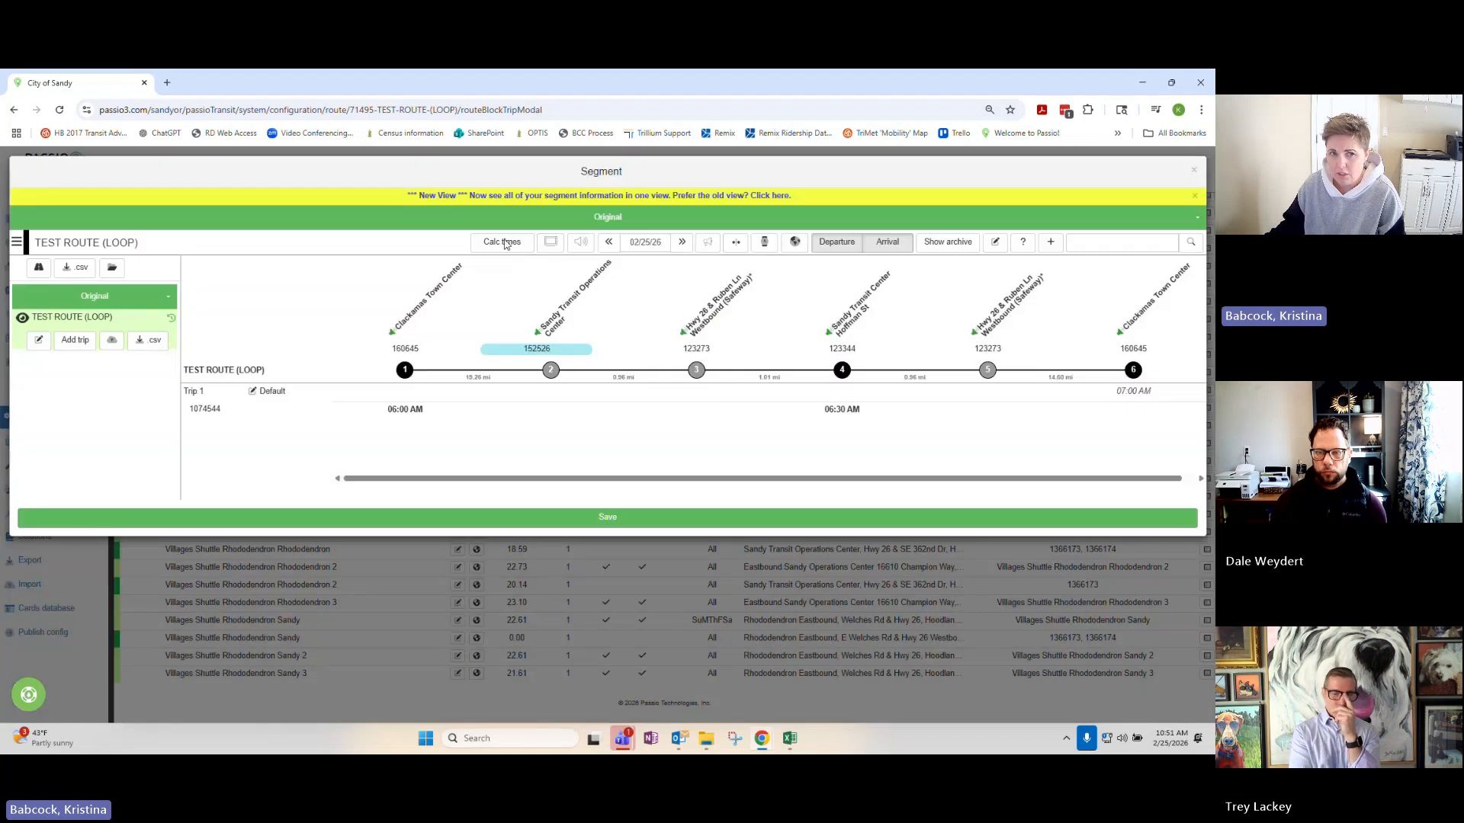
{"action": "left_click", "coordinate": [503, 242]}
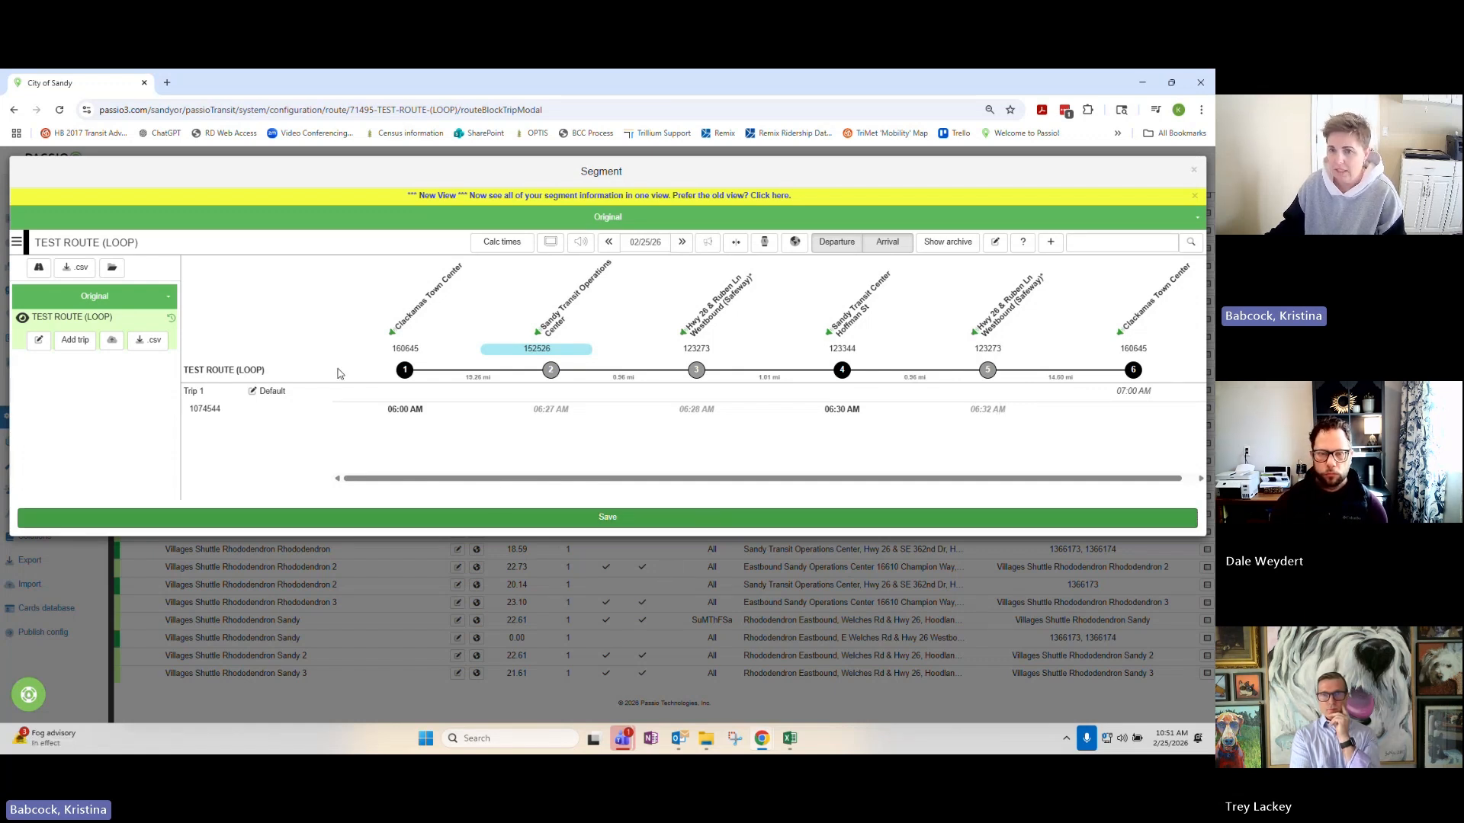
Add a second trip to the TEST ROUTE (LOOP) segment block.
{"action": "left_click", "coordinate": [78, 342]}
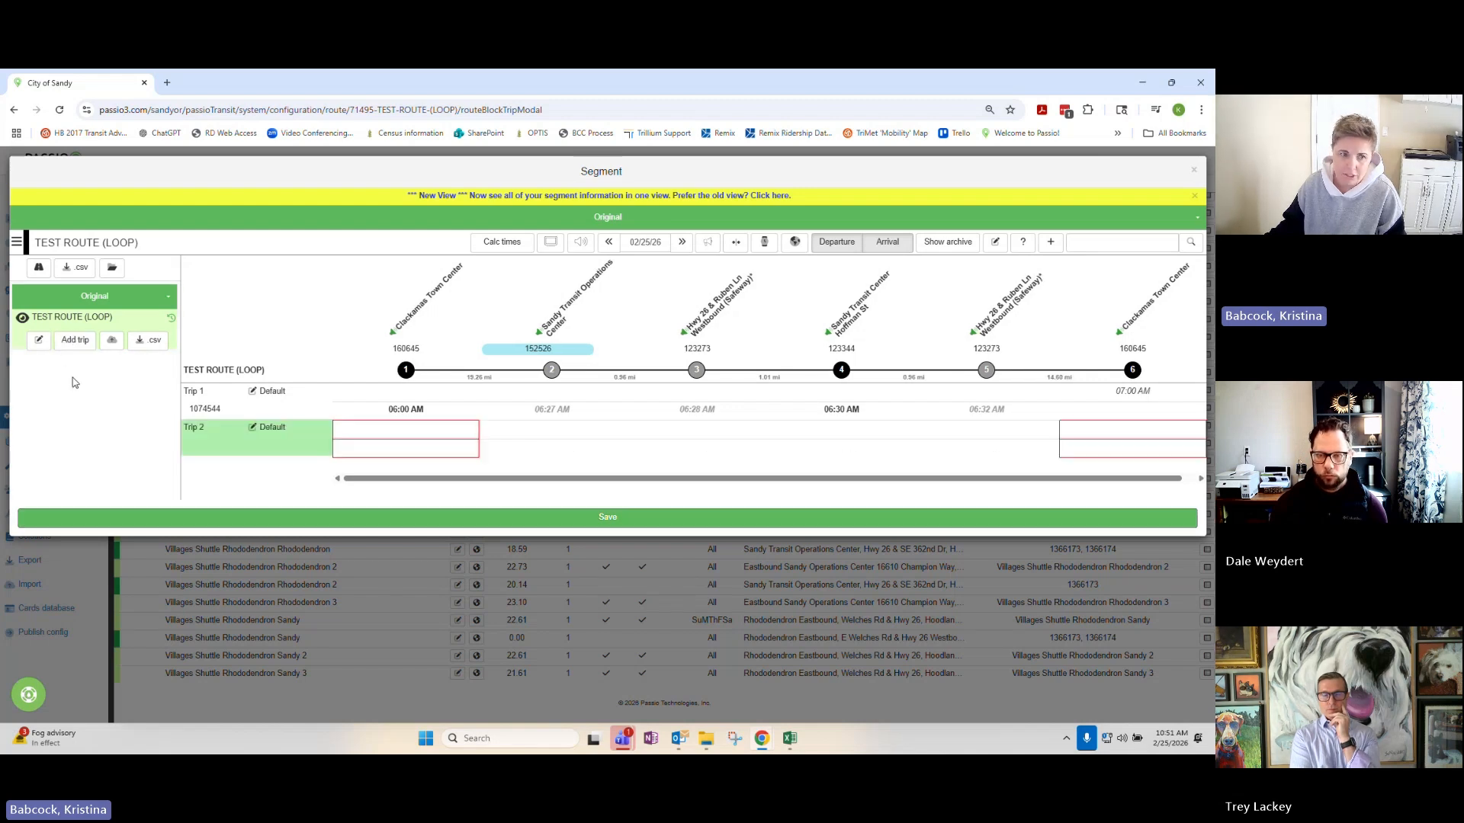
{"action": "left_click", "coordinate": [402, 436]}
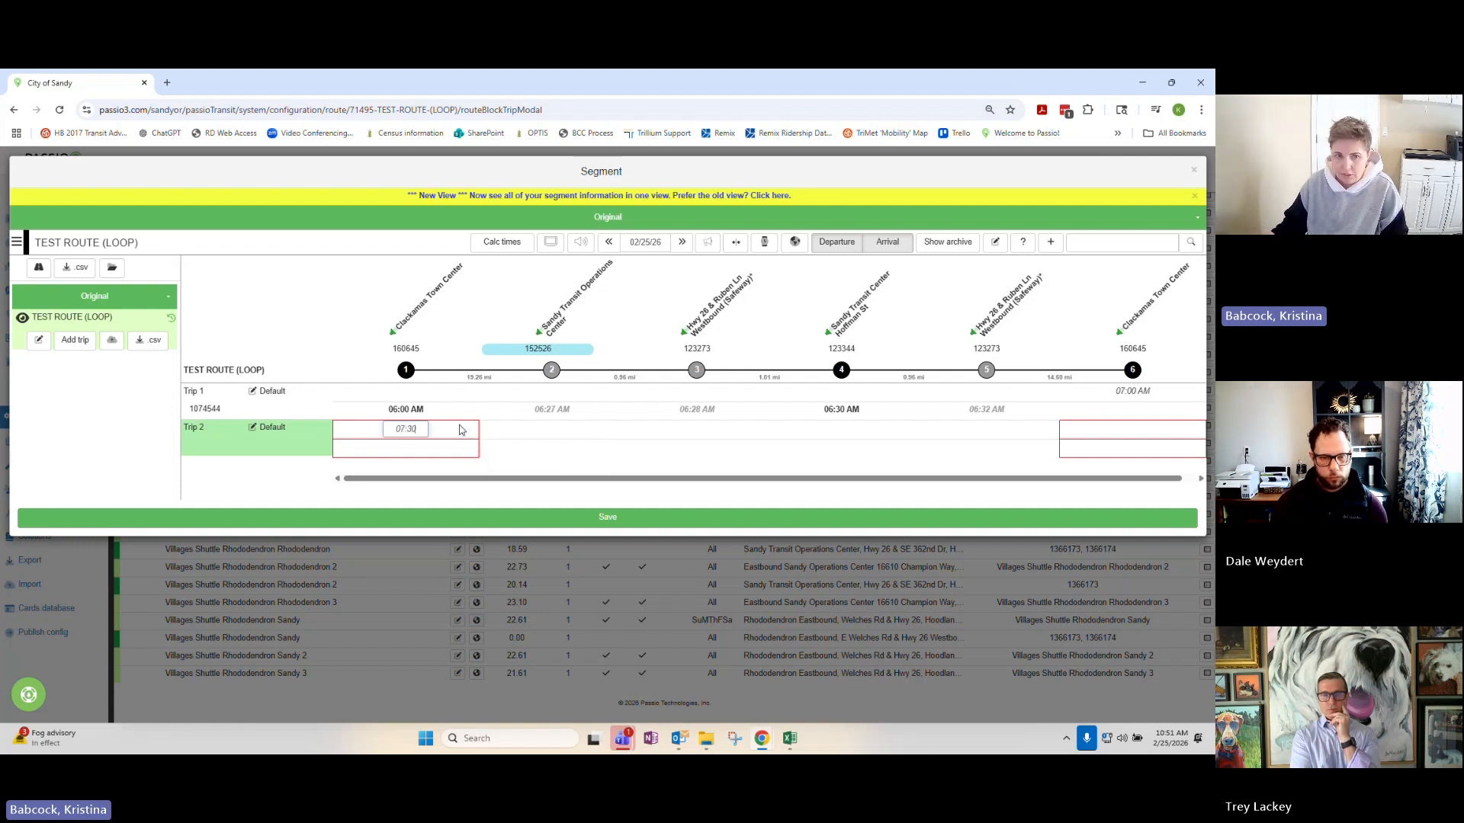
{"action": "left_click", "coordinate": [838, 431]}
{"action": "left_click", "coordinate": [408, 431]}
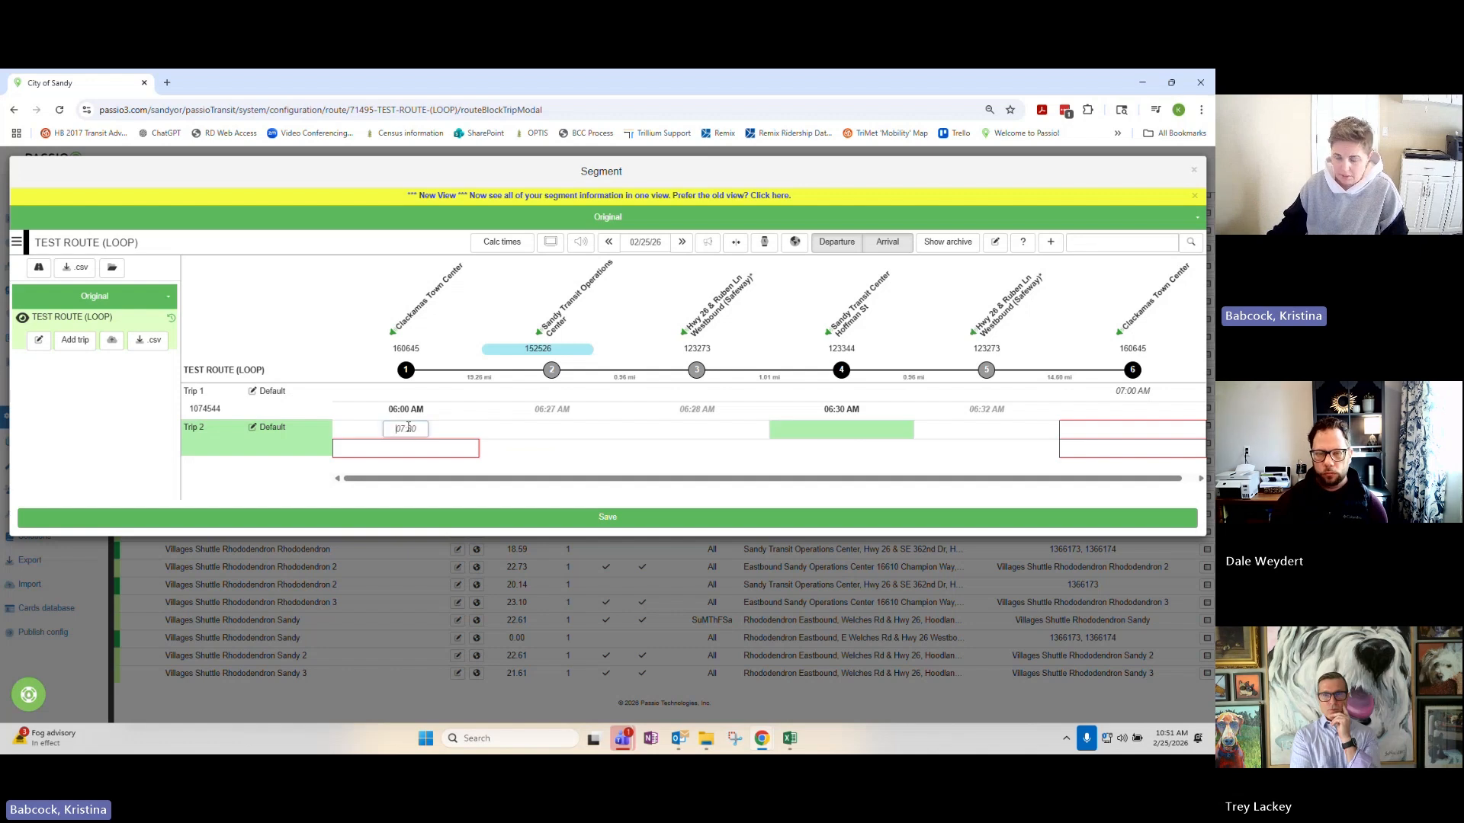
{"action": "key", "text": "Delete"}
{"action": "key", "text": "Delete"}
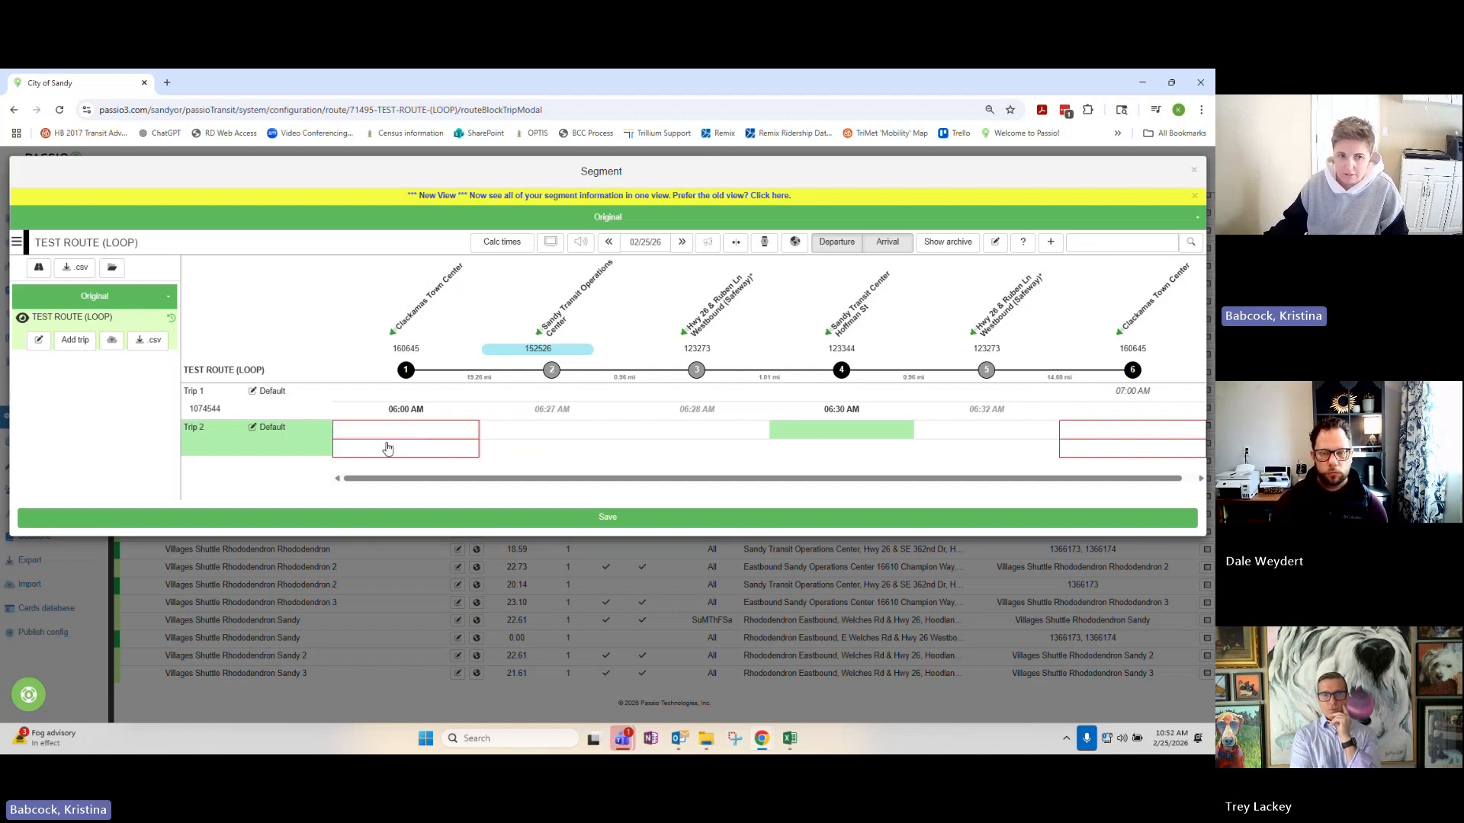
Set Trip 2 to depart Clackamas Town Center at 07:30 AM and Sandy Transit Center at 08:00 AM, arriving at the final stop at 08:30 AM.
{"action": "left_click", "coordinate": [388, 447]}
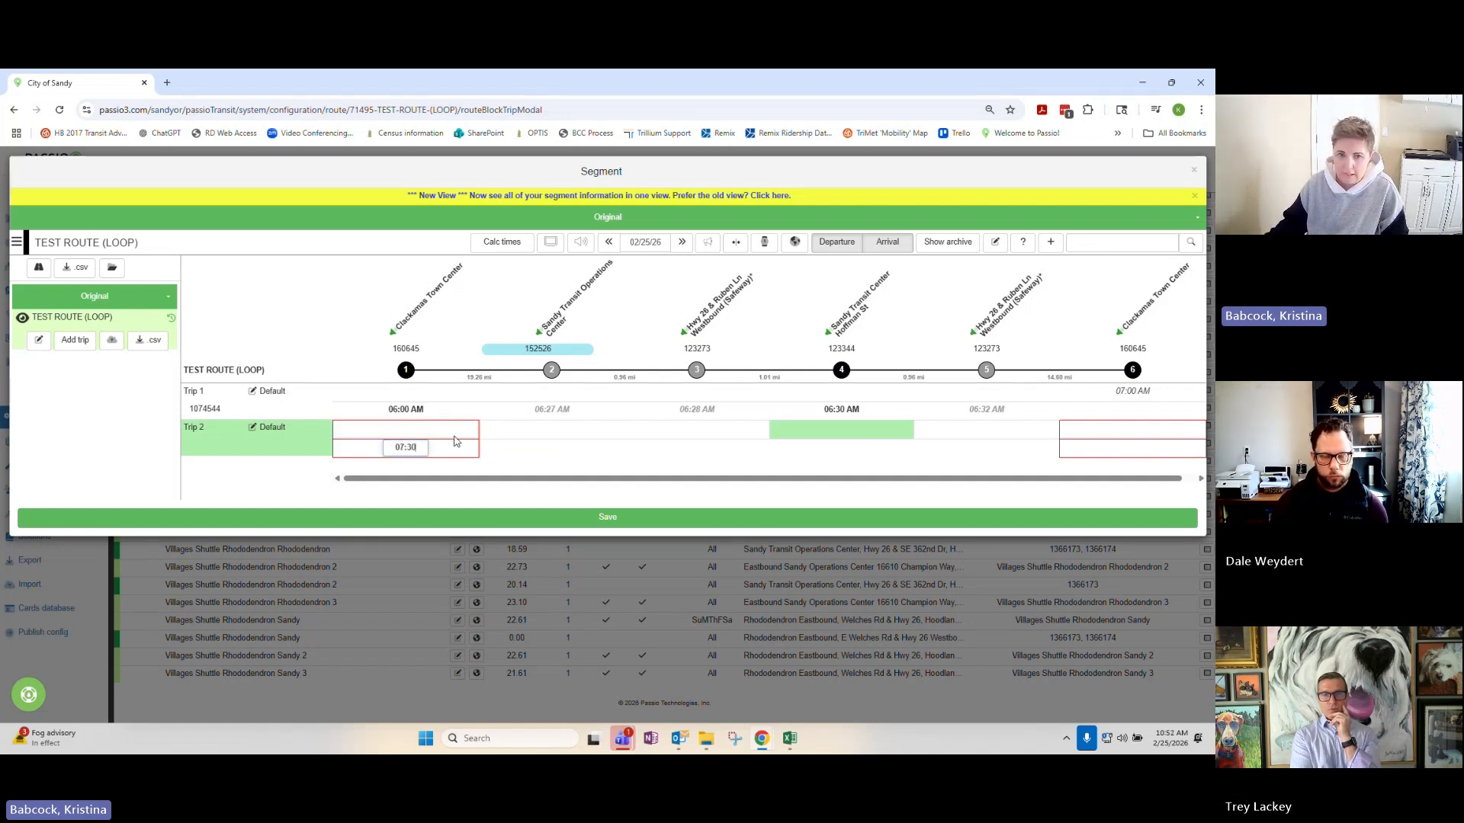
{"action": "left_click", "coordinate": [836, 429]}
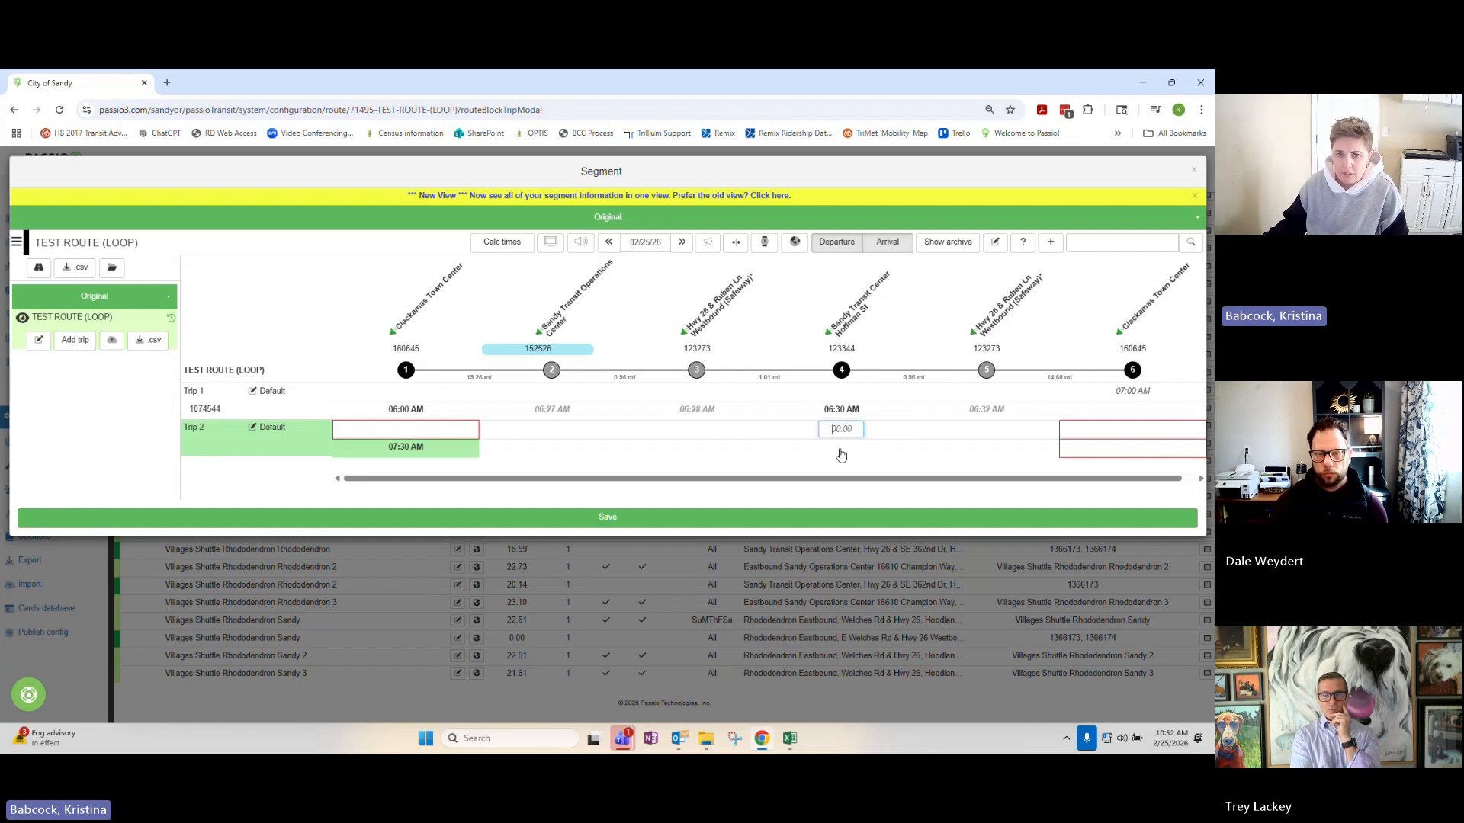
{"action": "left_click", "coordinate": [850, 449]}
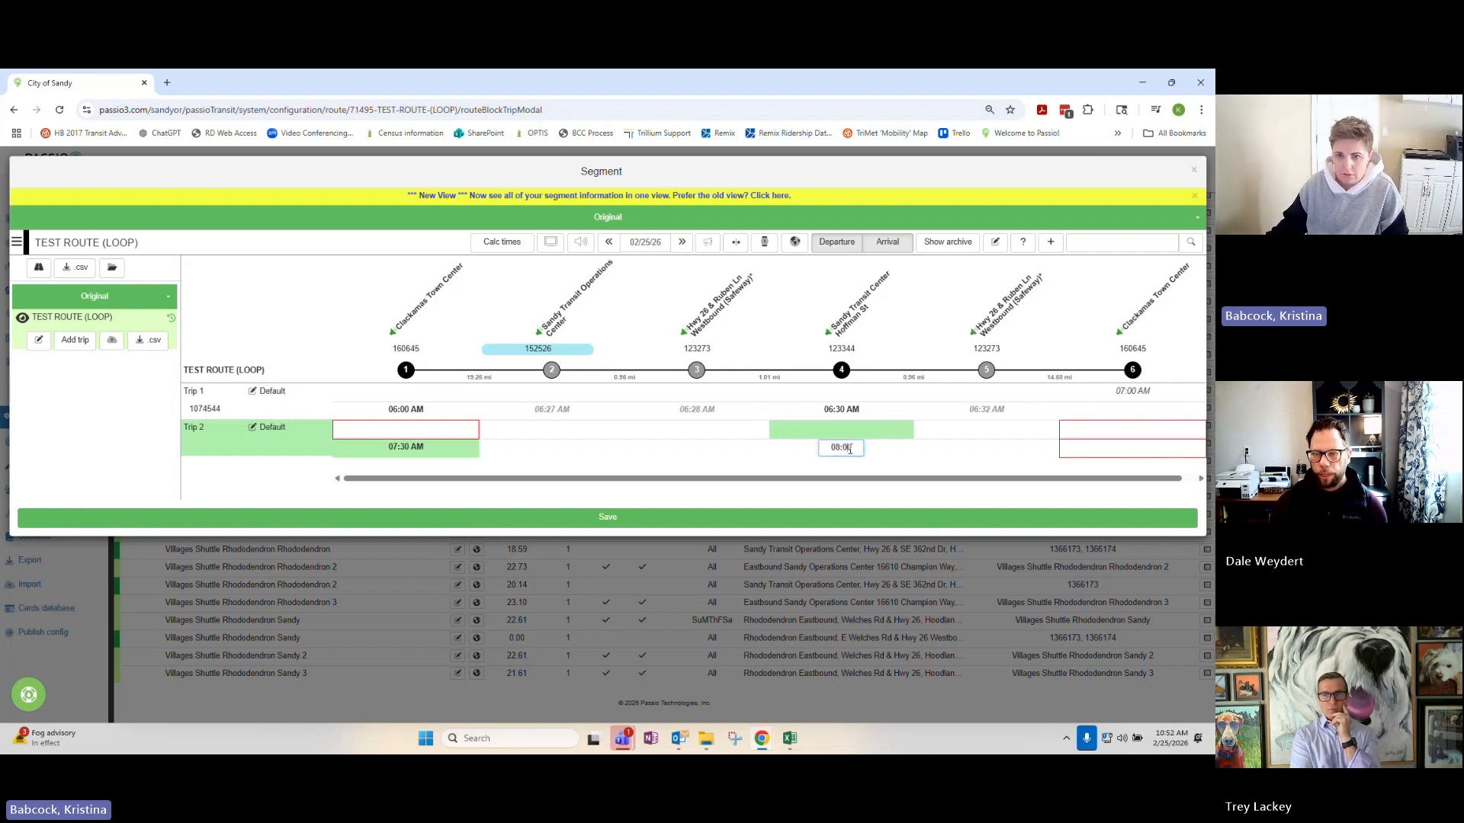
{"action": "left_click", "coordinate": [1119, 432]}
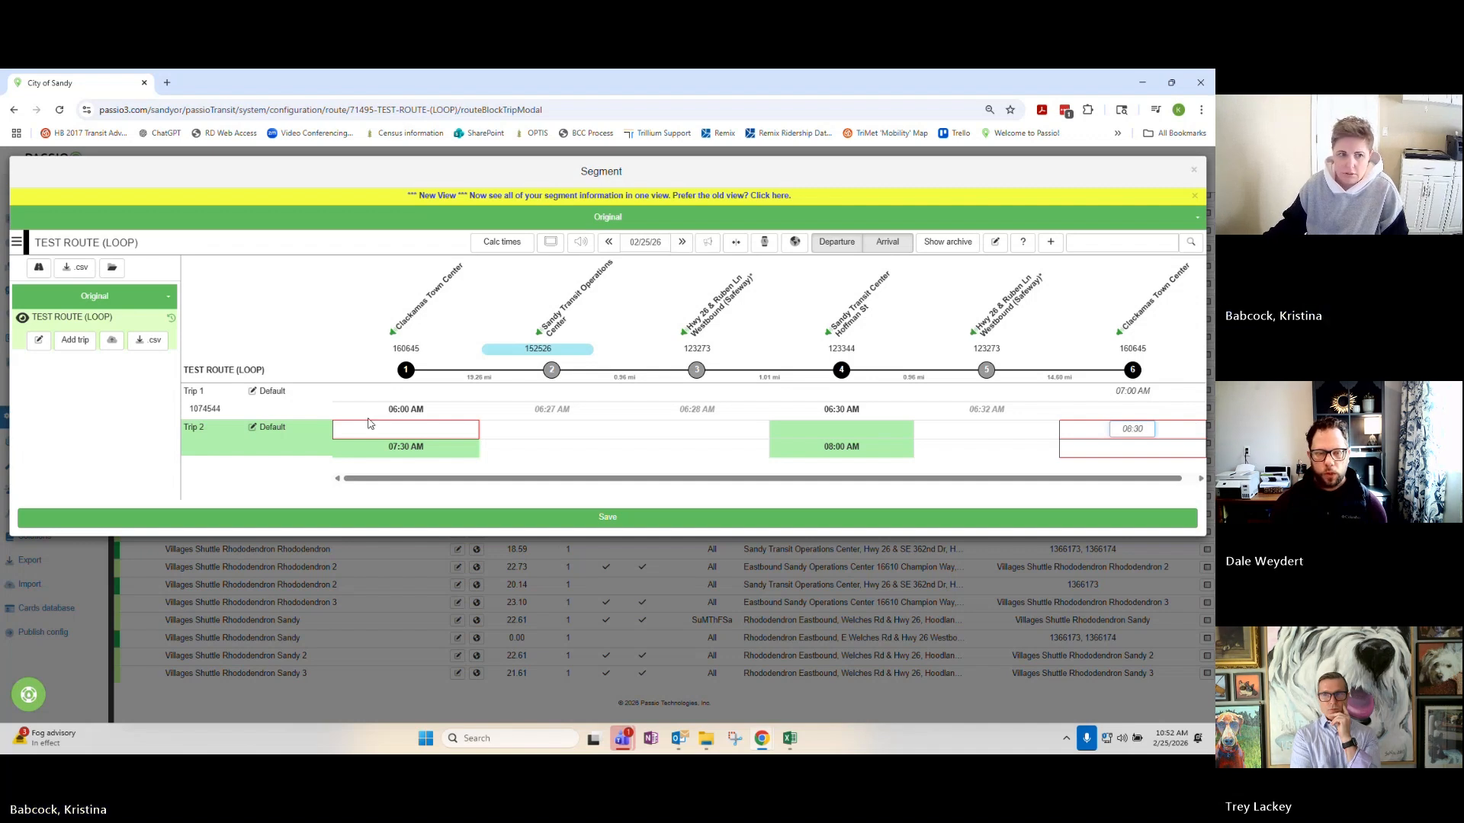
{"action": "left_click", "coordinate": [38, 345]}
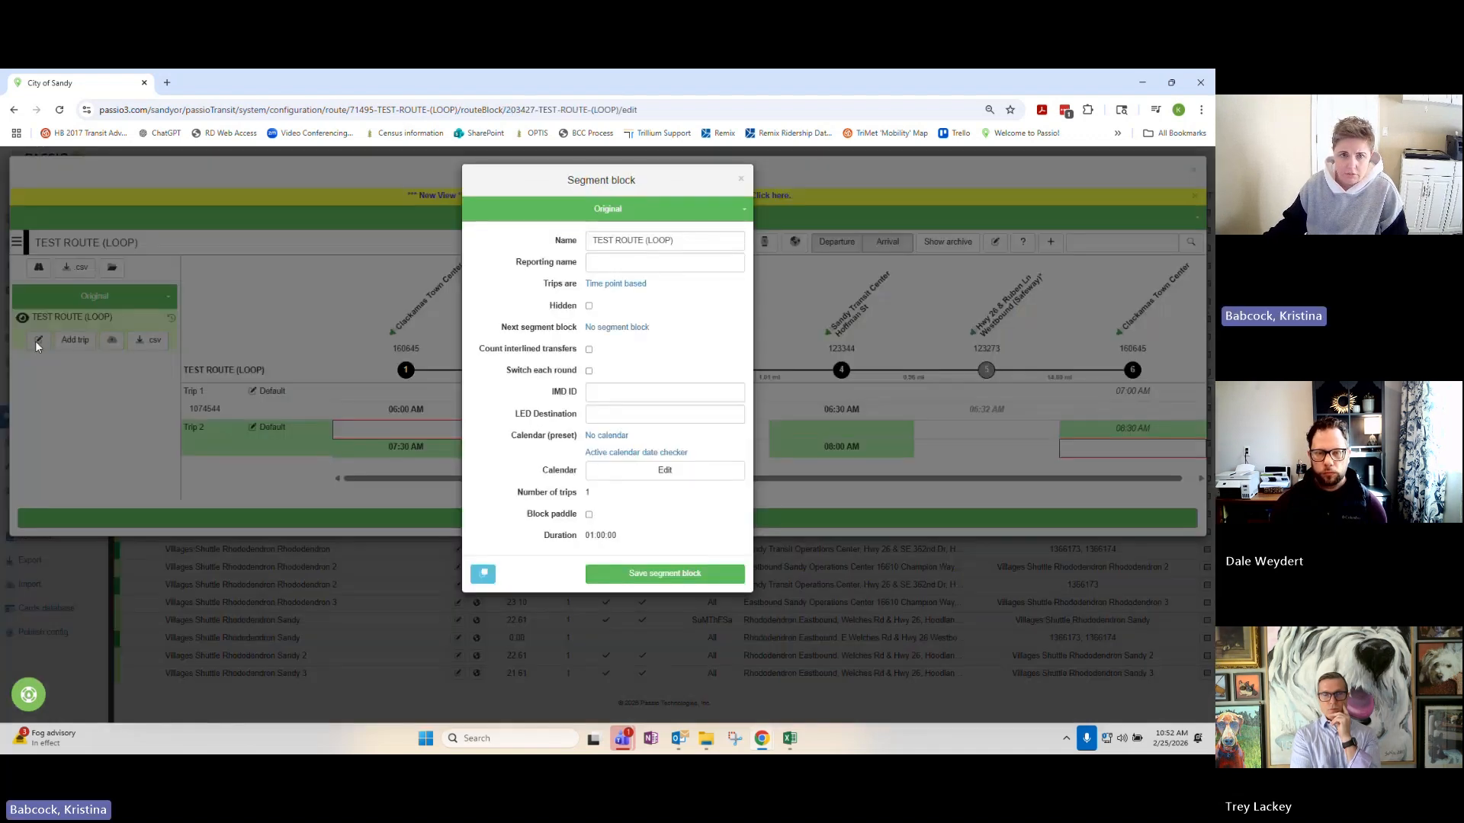
{"action": "left_click", "coordinate": [143, 304]}
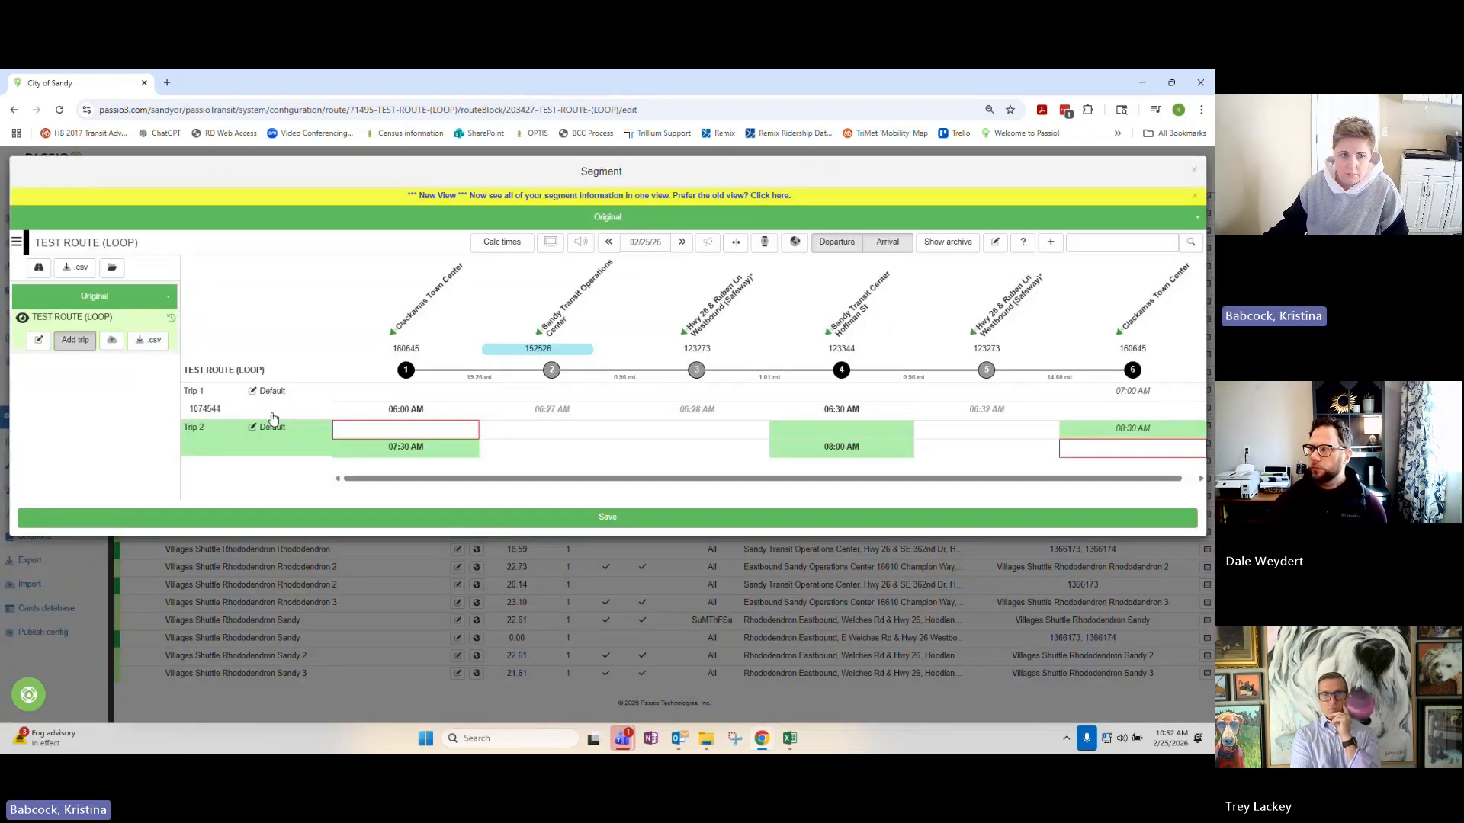
Add Trip 3, departing Clackamas Town Center at 08:35 AM and Sandy Transit Center at 09:05 AM, arriving at the final stop at 09:35 AM.
{"action": "left_click", "coordinate": [73, 342]}
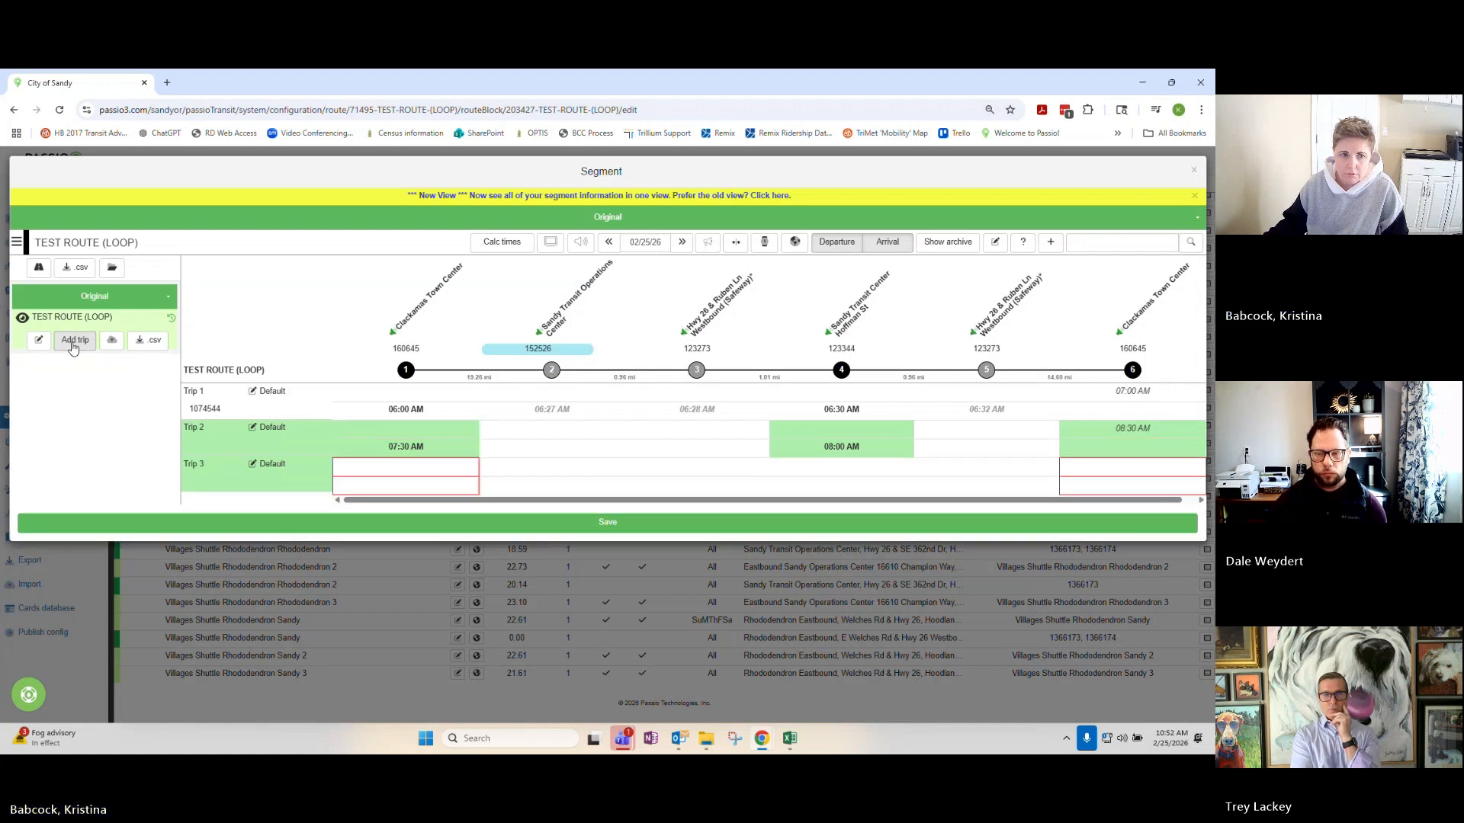
{"action": "left_click", "coordinate": [405, 484]}
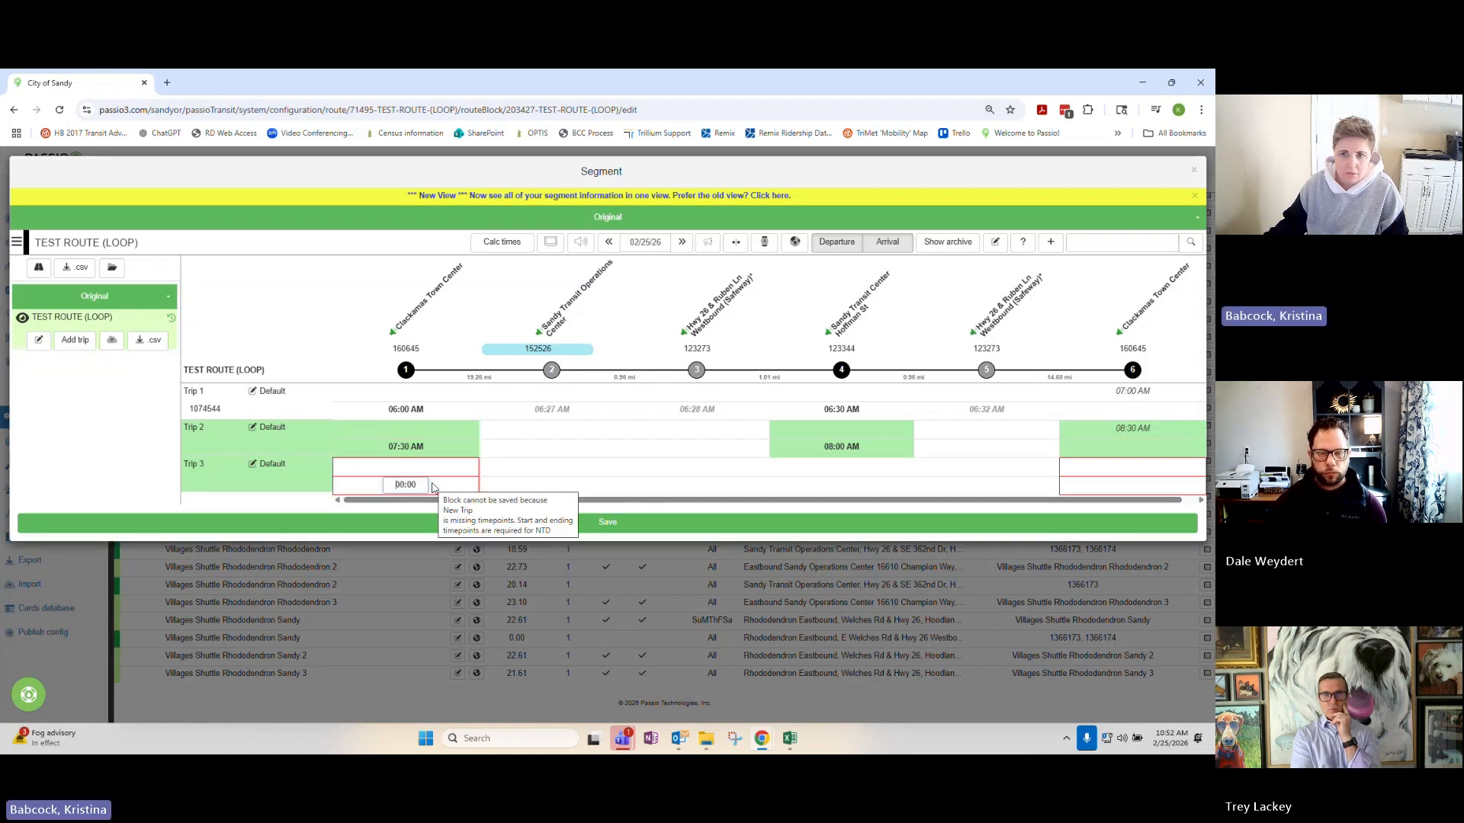
{"action": "type", "text": "08:3"}
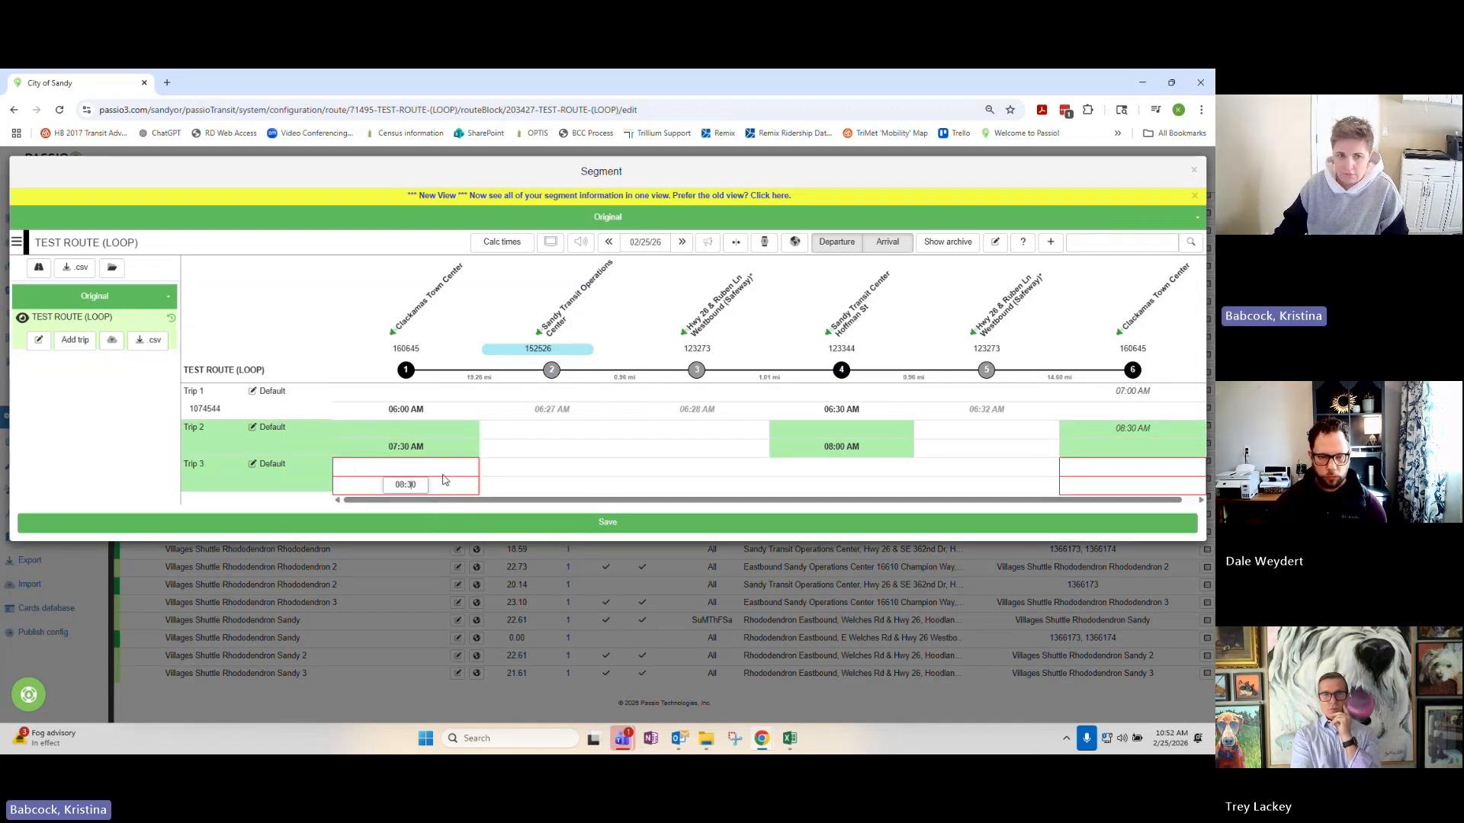
{"action": "type", "text": "5"}
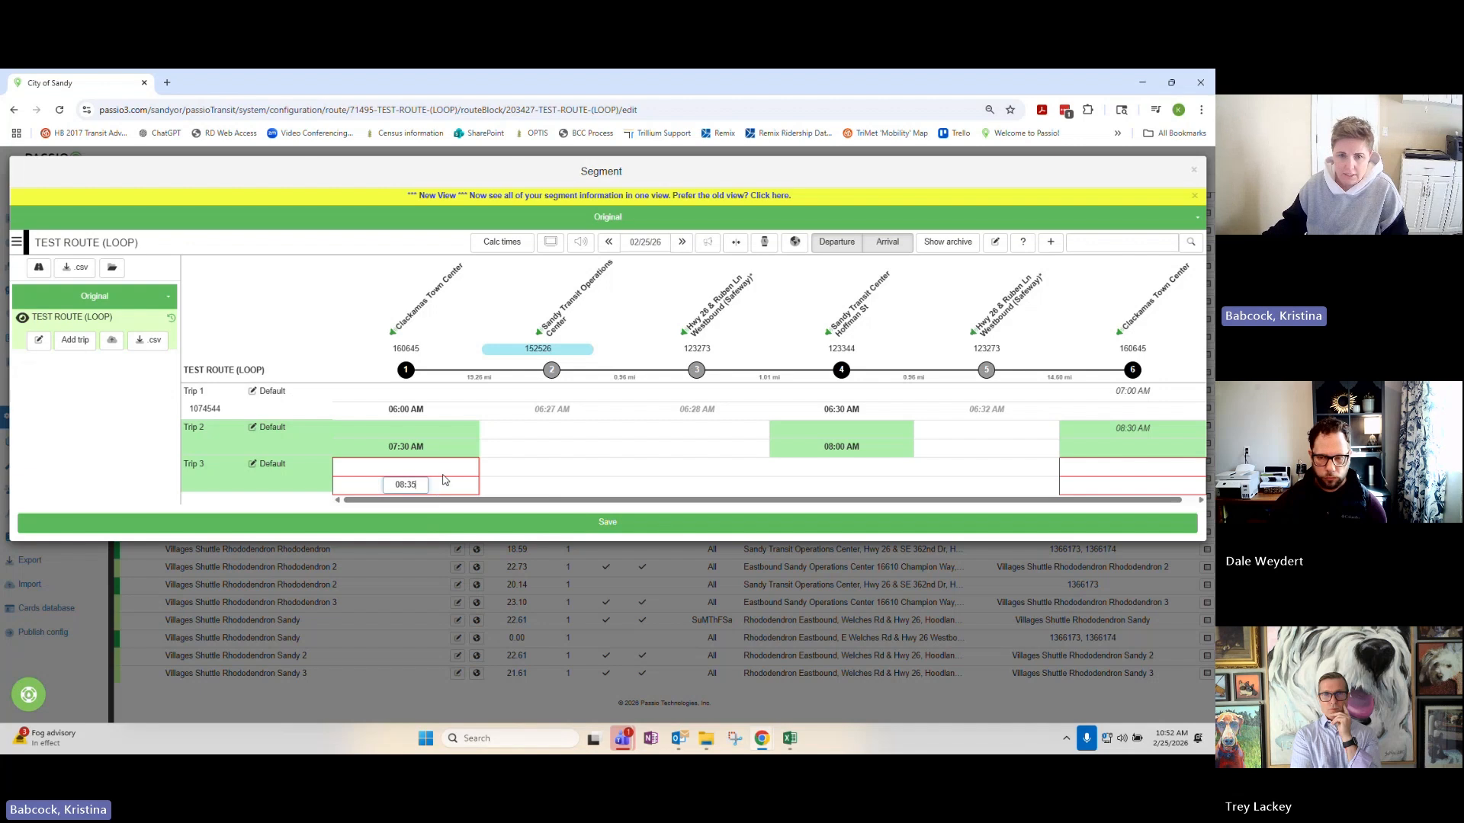
{"action": "left_click", "coordinate": [844, 486]}
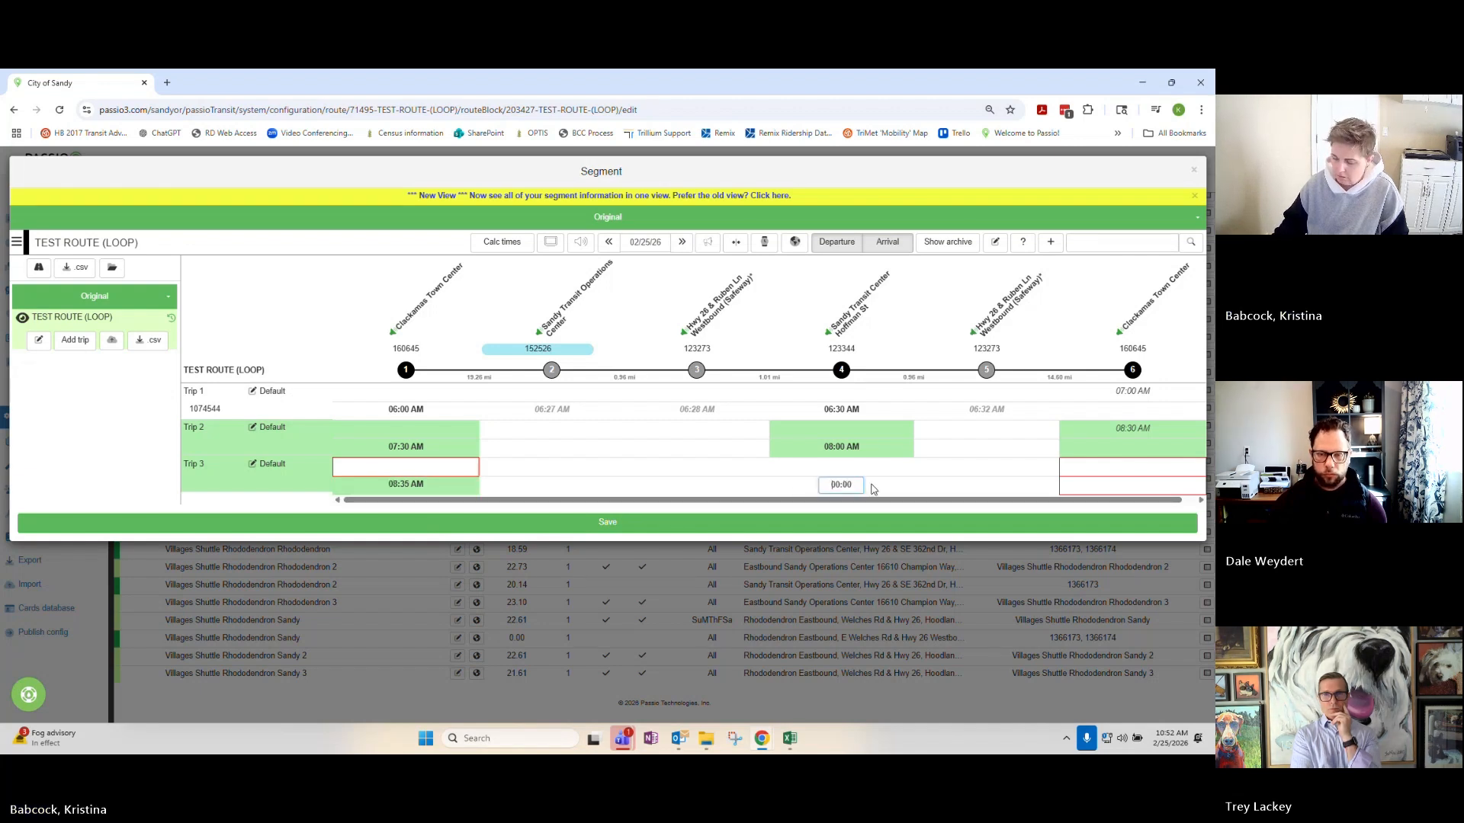
{"action": "type", "text": "09:05"}
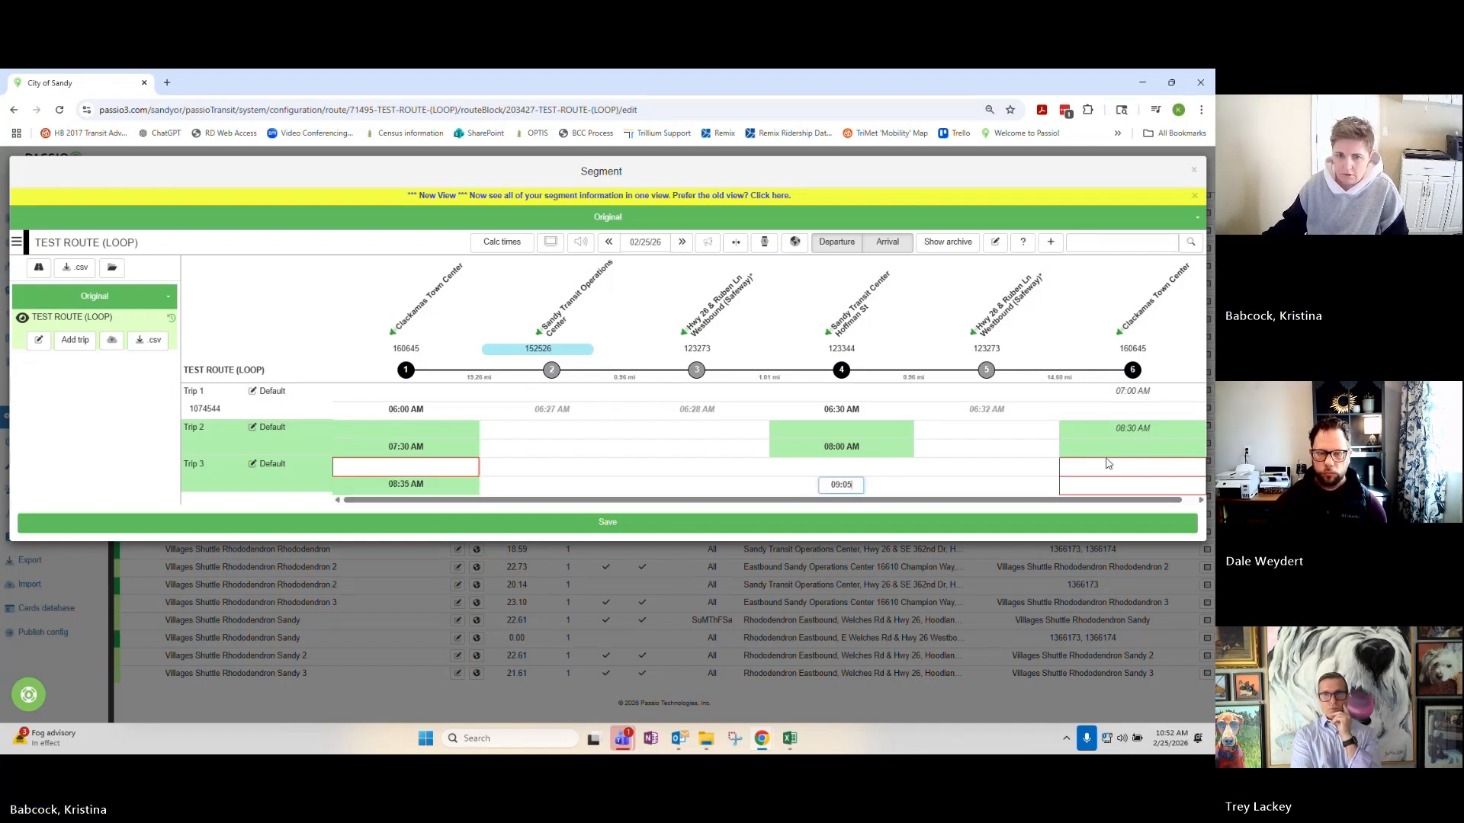
{"action": "key", "text": "Return"}
{"action": "left_click", "coordinate": [1146, 467]}
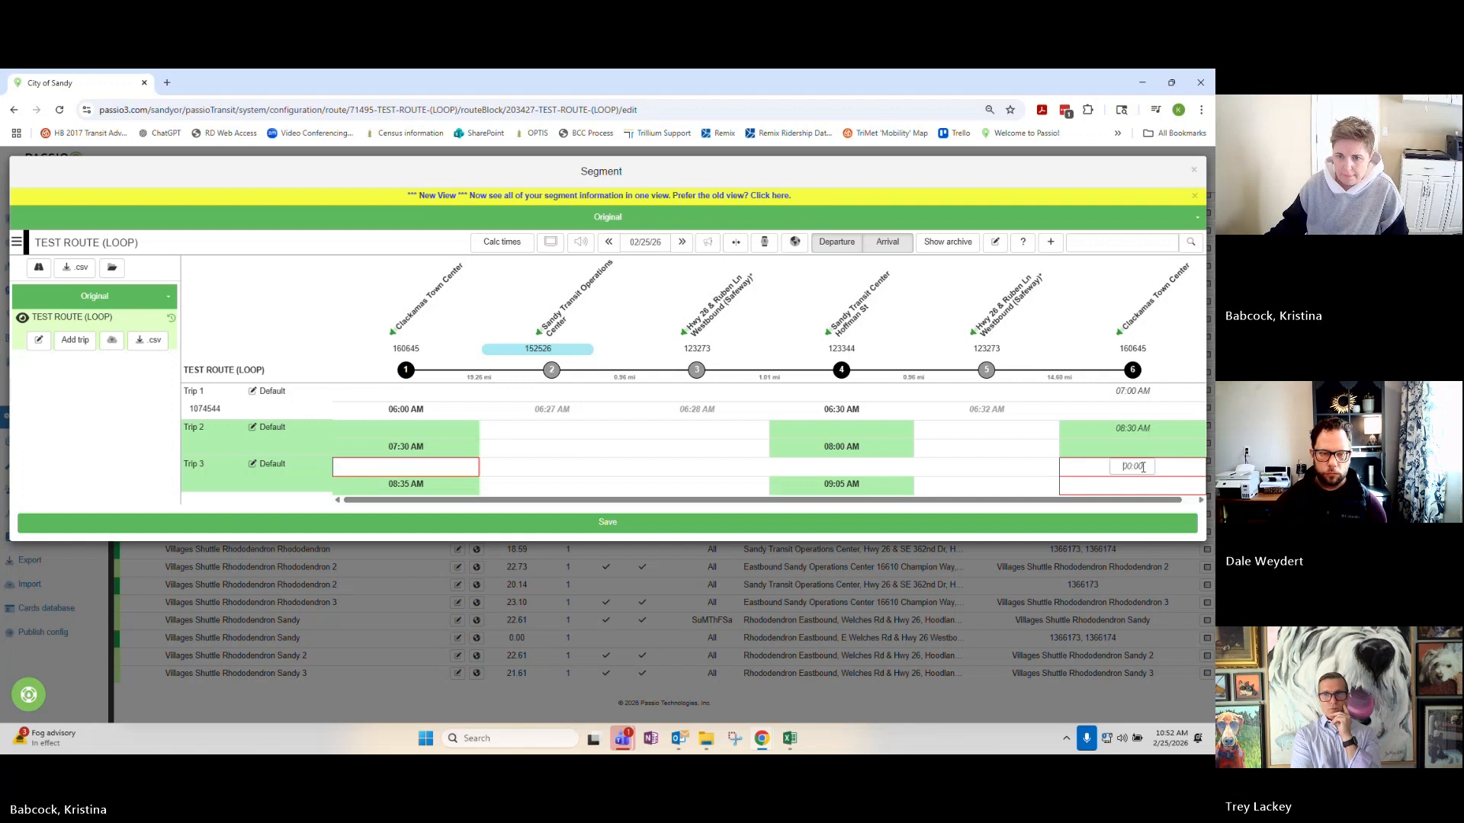
Save Trips 2 and 3, calculate their intermediate stop times, and save and close the TEST ROUTE (LOOP) schedule.
{"action": "left_click", "coordinate": [694, 529]}
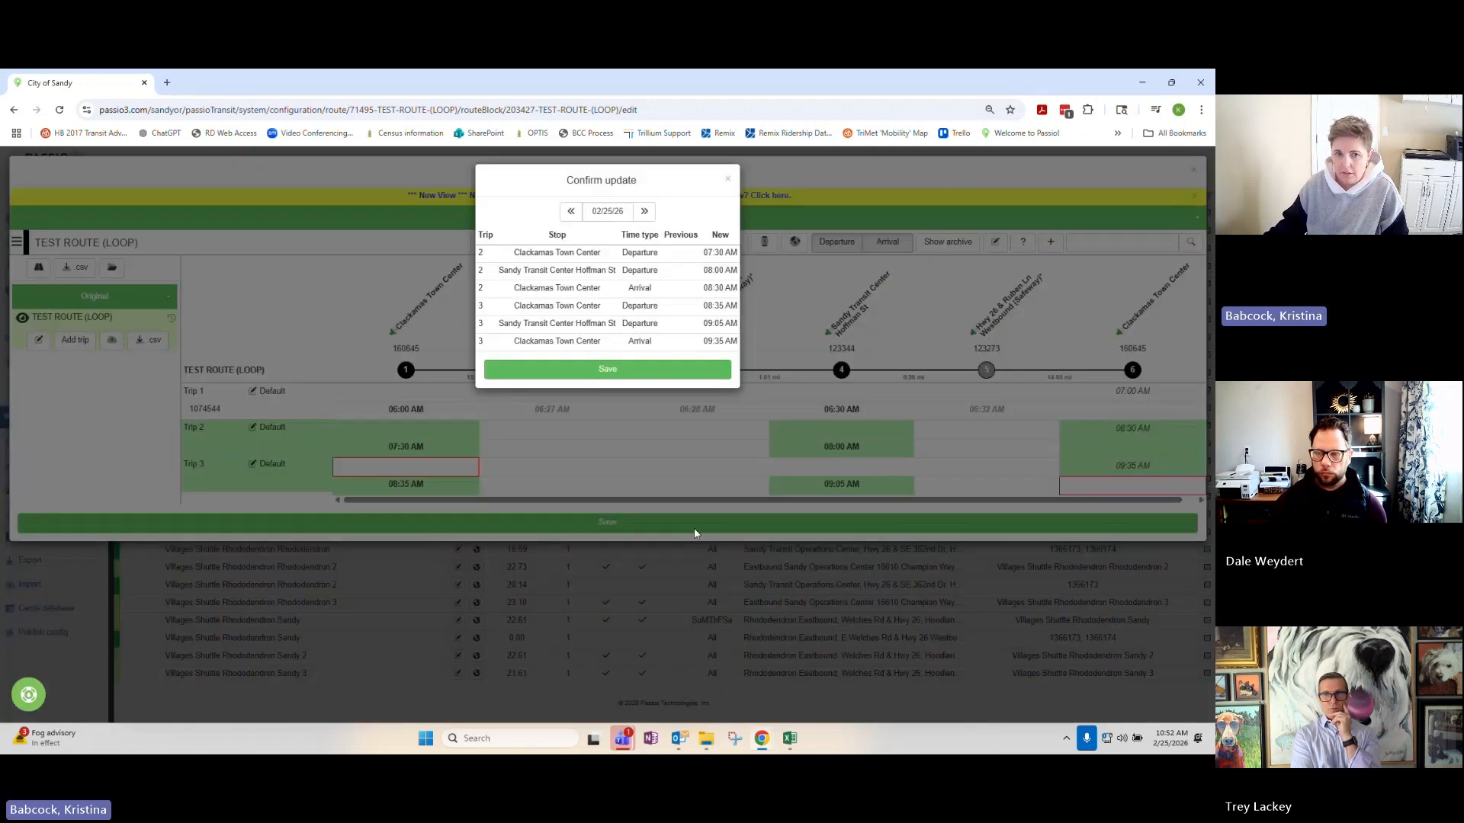
{"action": "left_click", "coordinate": [596, 372]}
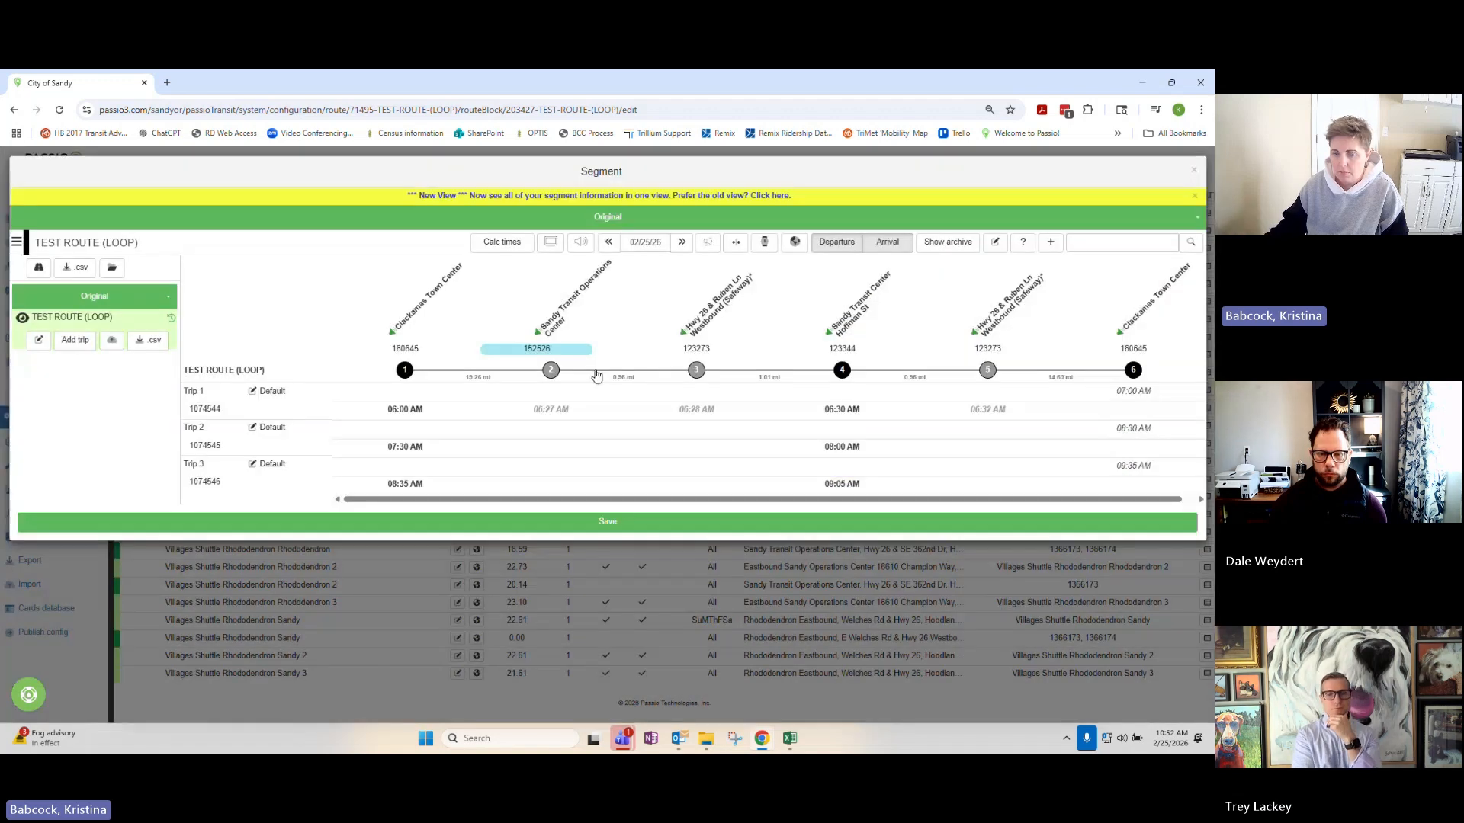
{"action": "left_click", "coordinate": [511, 244]}
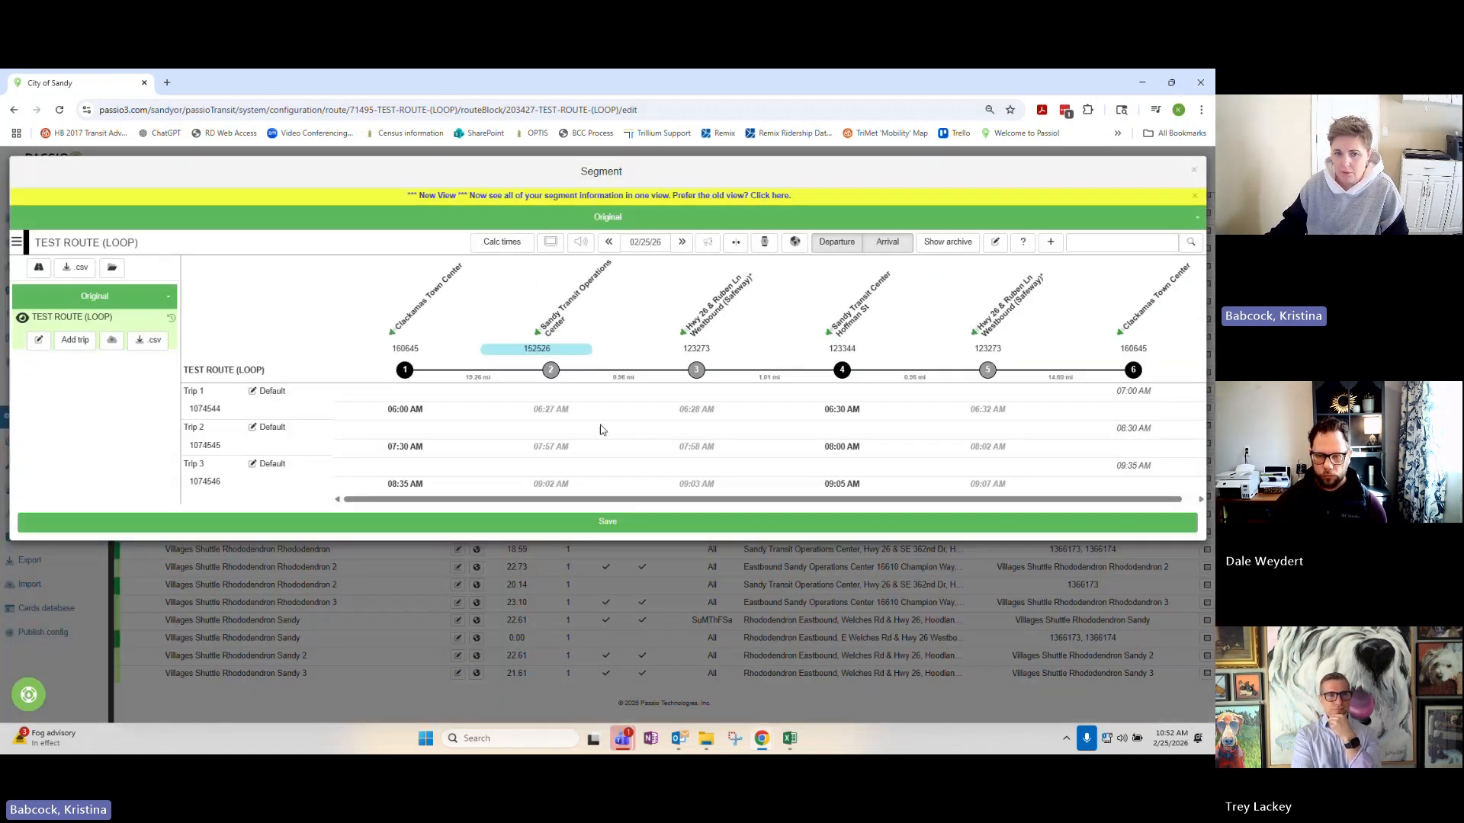
{"action": "left_click", "coordinate": [679, 524]}
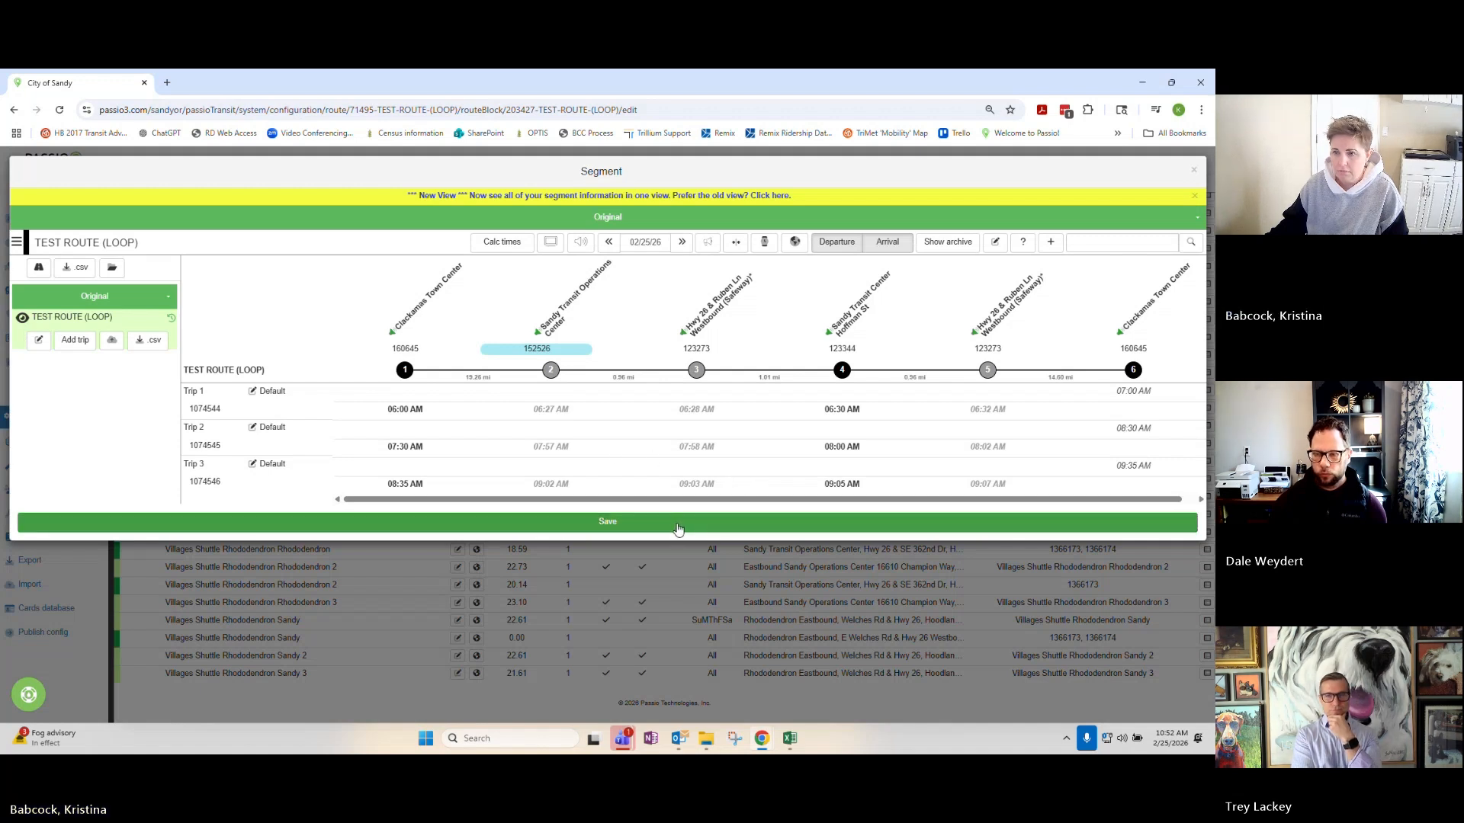
{"action": "left_click", "coordinate": [1195, 171]}
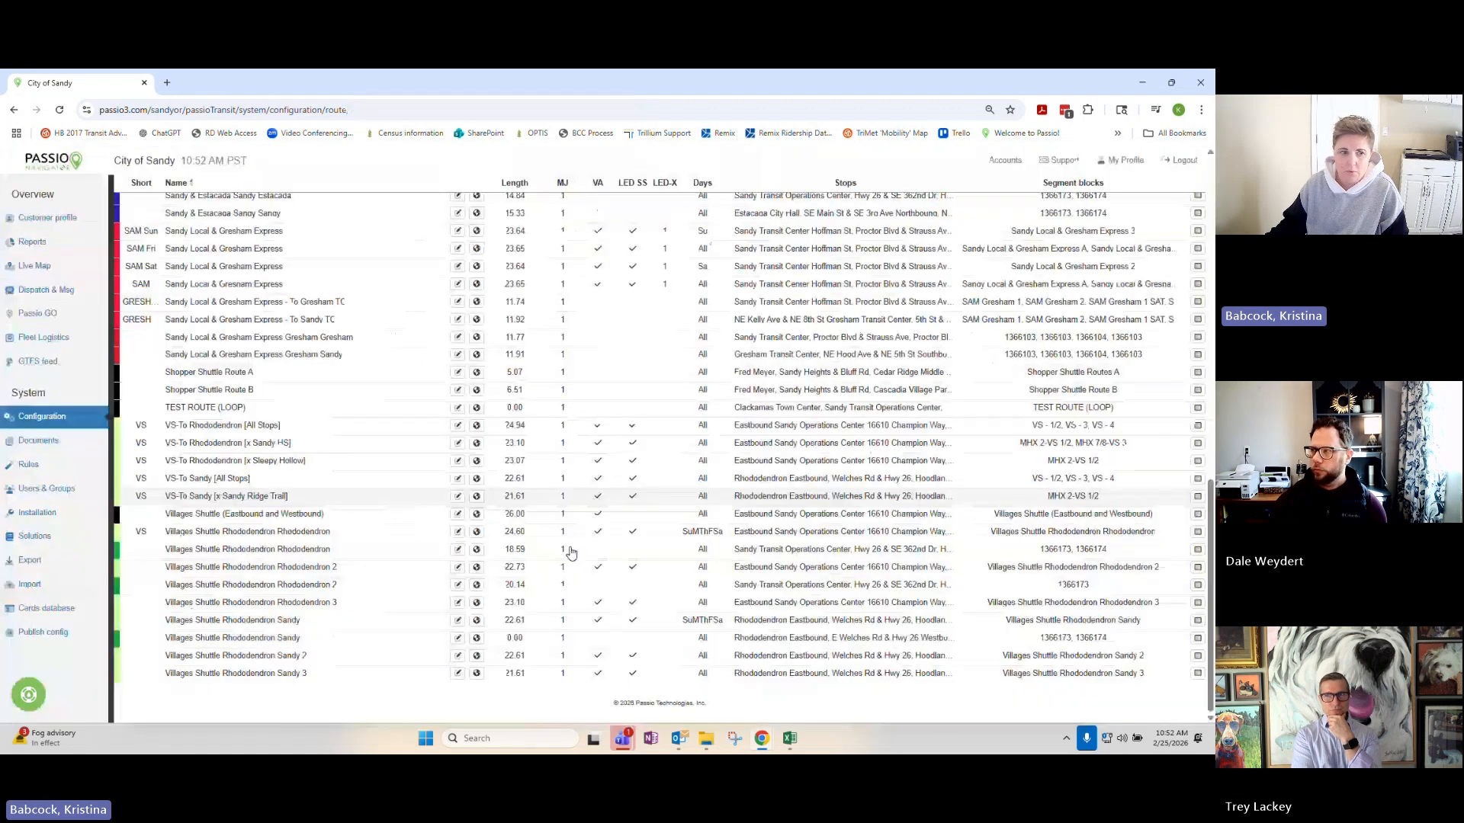
{"action": "left_click", "coordinate": [395, 410]}
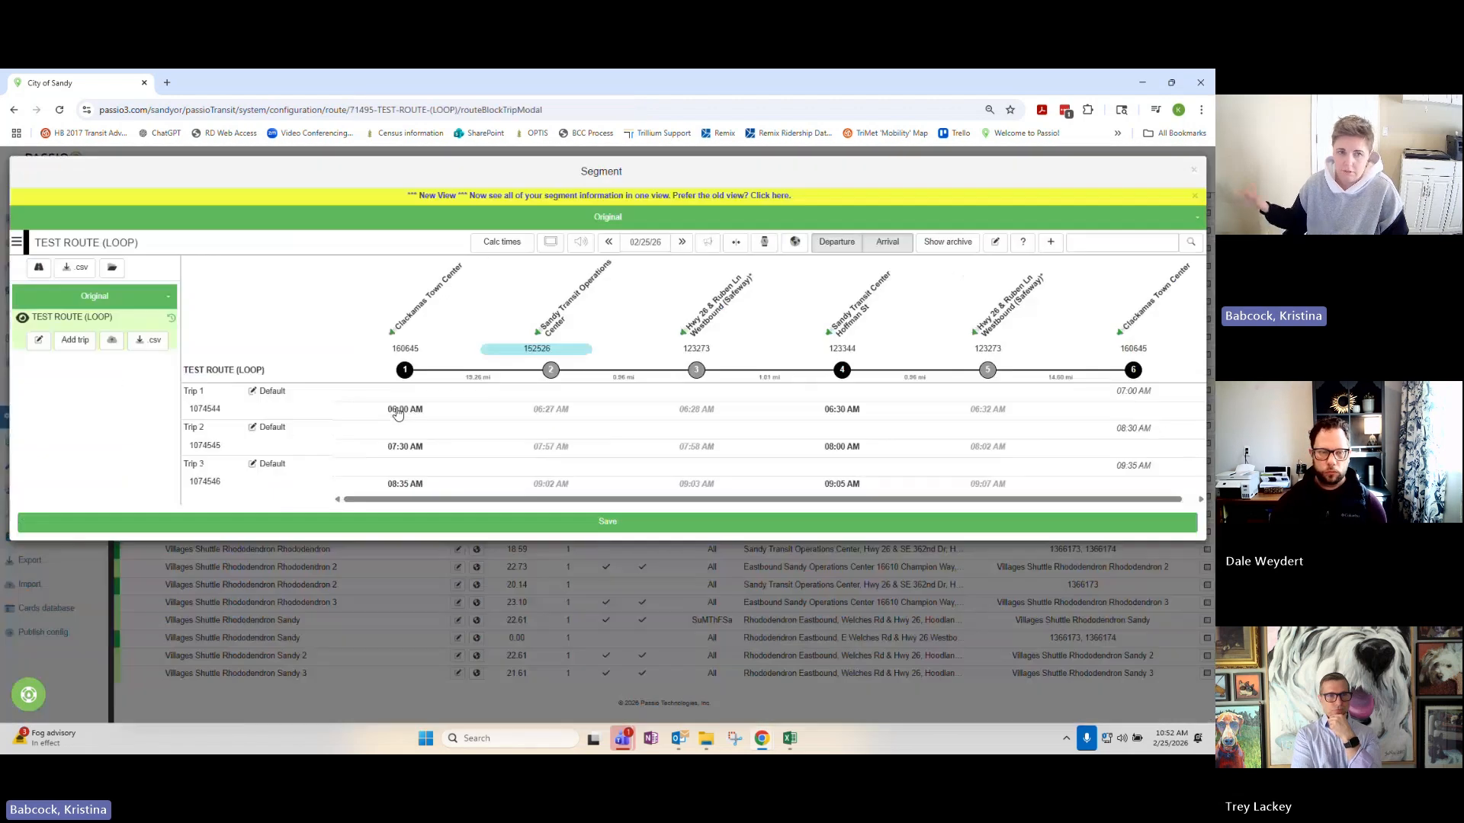
{"action": "left_click", "coordinate": [1195, 172]}
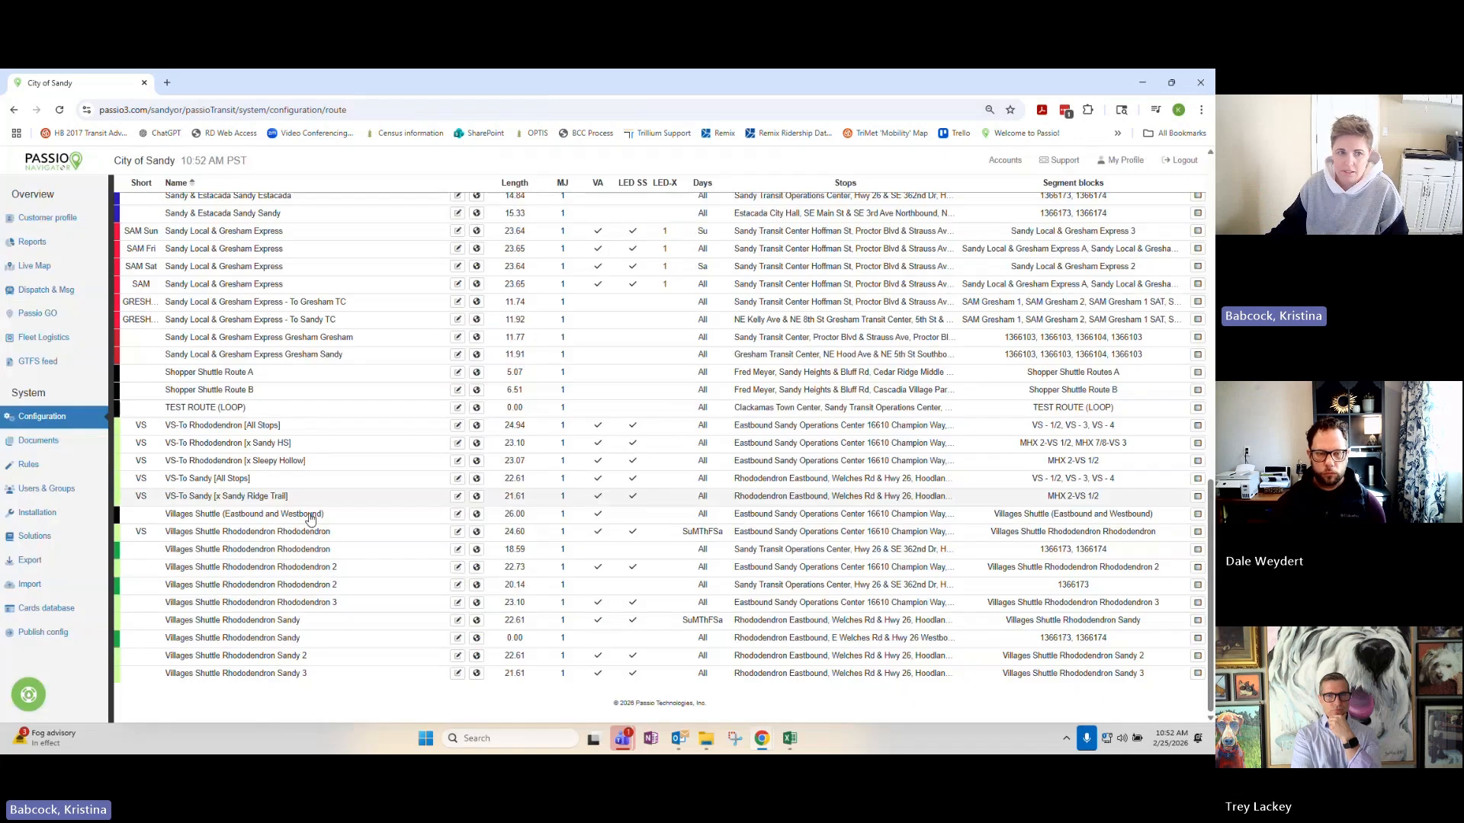
Archive the third stop, Hwy 26 & Ruben Ln Westbound (Safeway), in the TEST ROUTE (LOOP) stop list.
{"action": "left_click", "coordinate": [477, 407]}
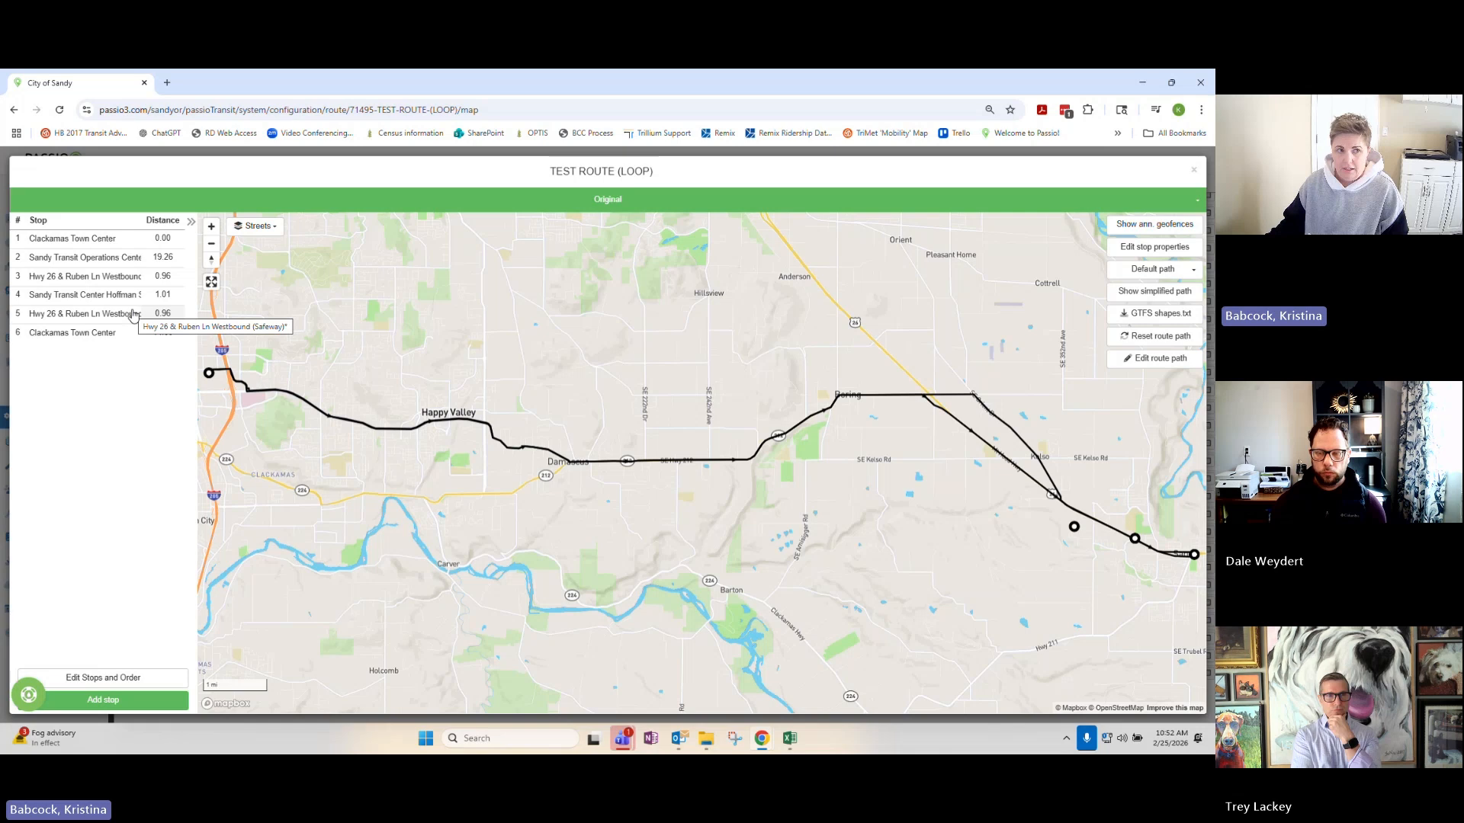
{"action": "left_click", "coordinate": [138, 284]}
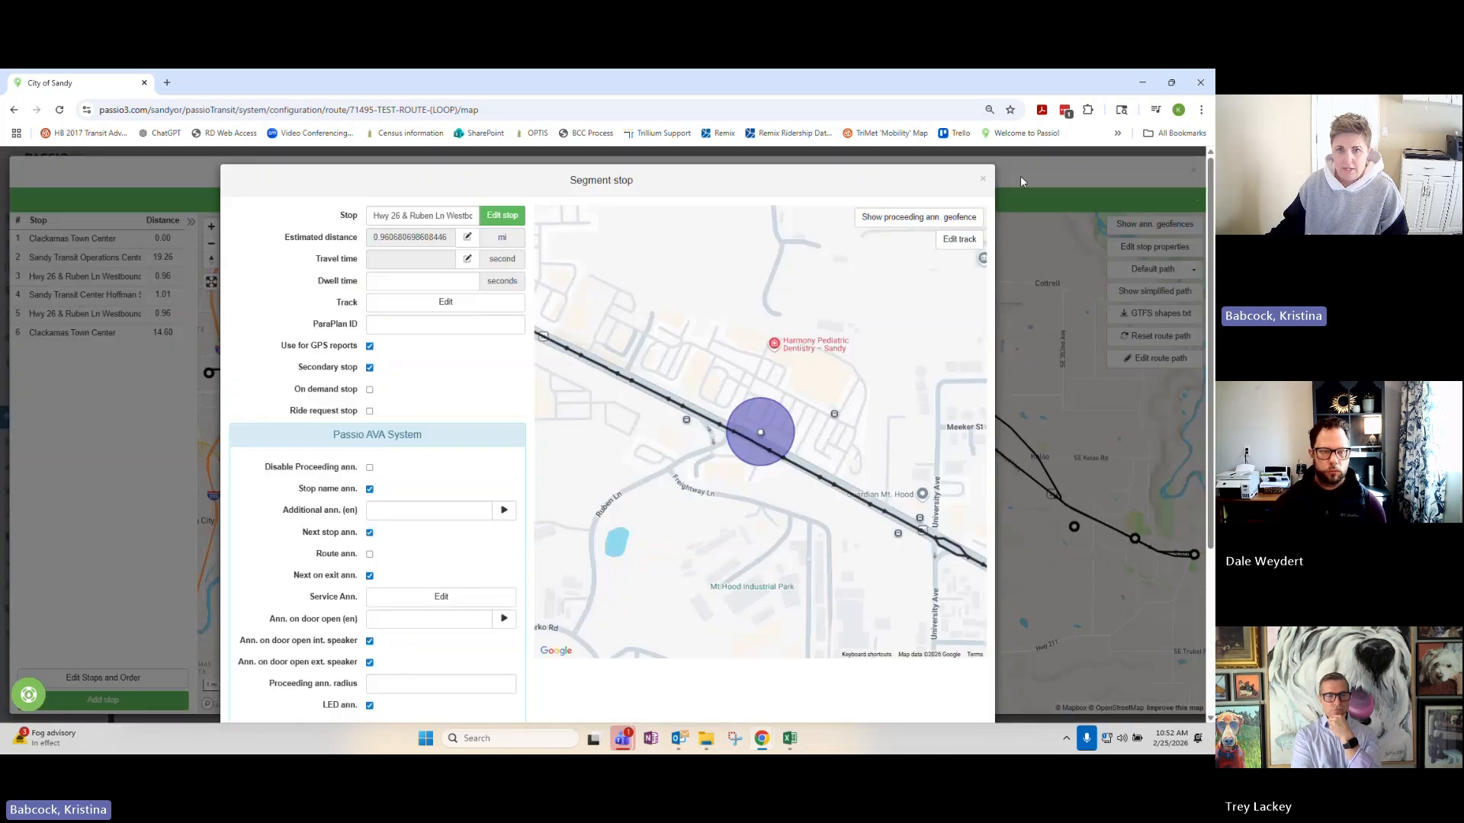
{"action": "left_click", "coordinate": [983, 180]}
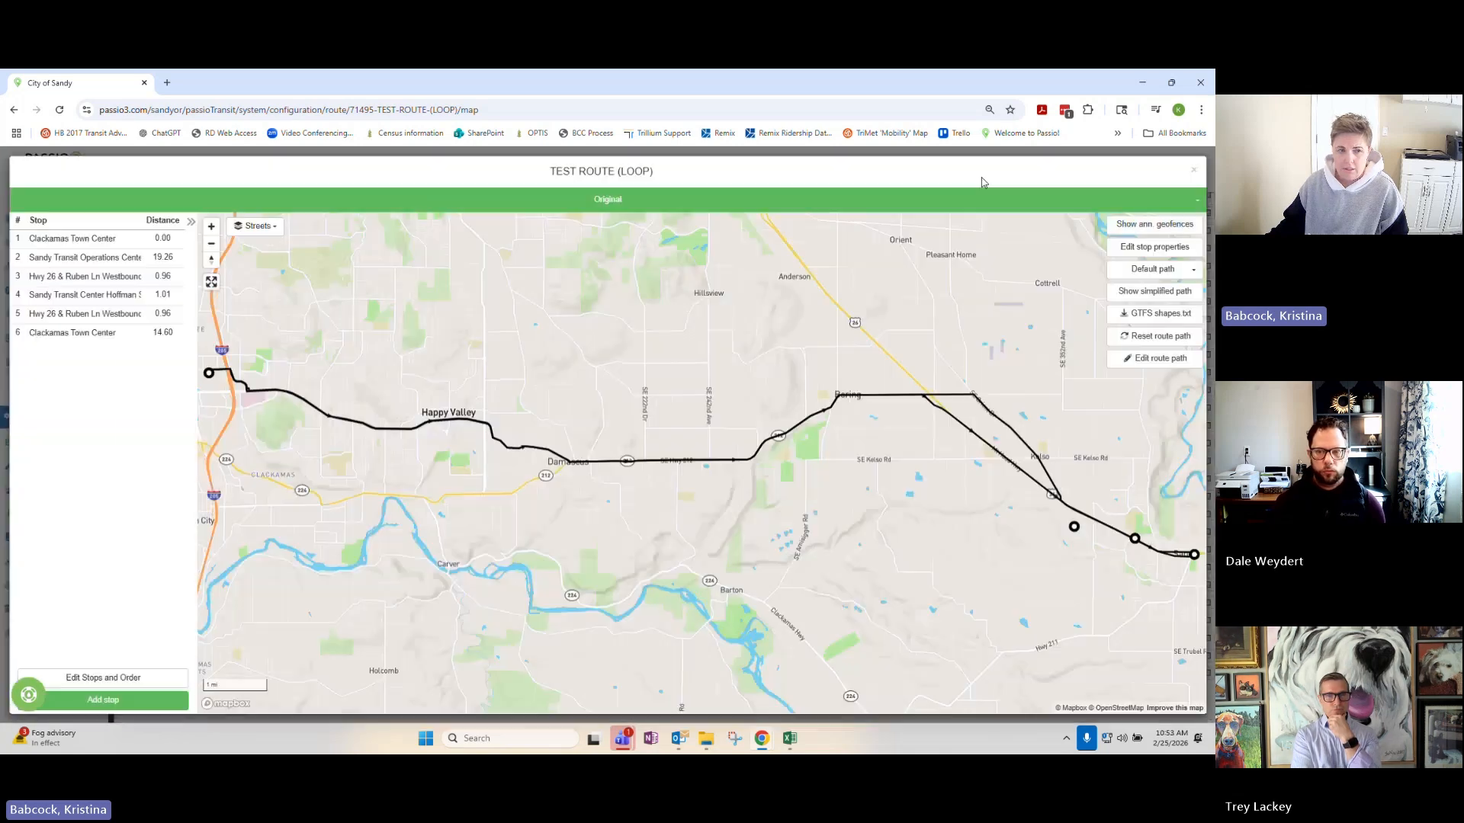
{"action": "left_click", "coordinate": [151, 684]}
{"action": "left_click", "coordinate": [656, 244]}
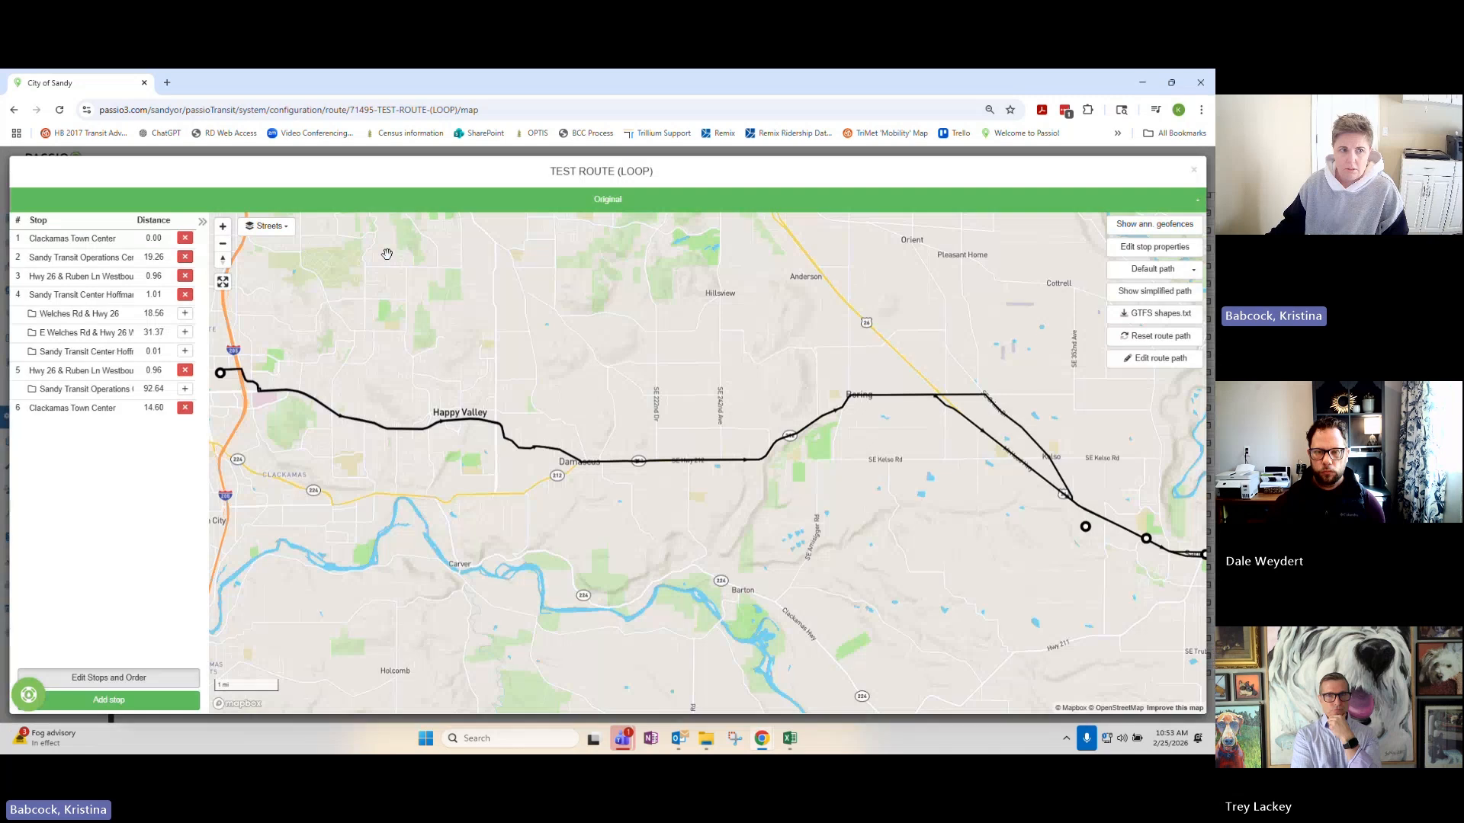
{"action": "left_click", "coordinate": [186, 276]}
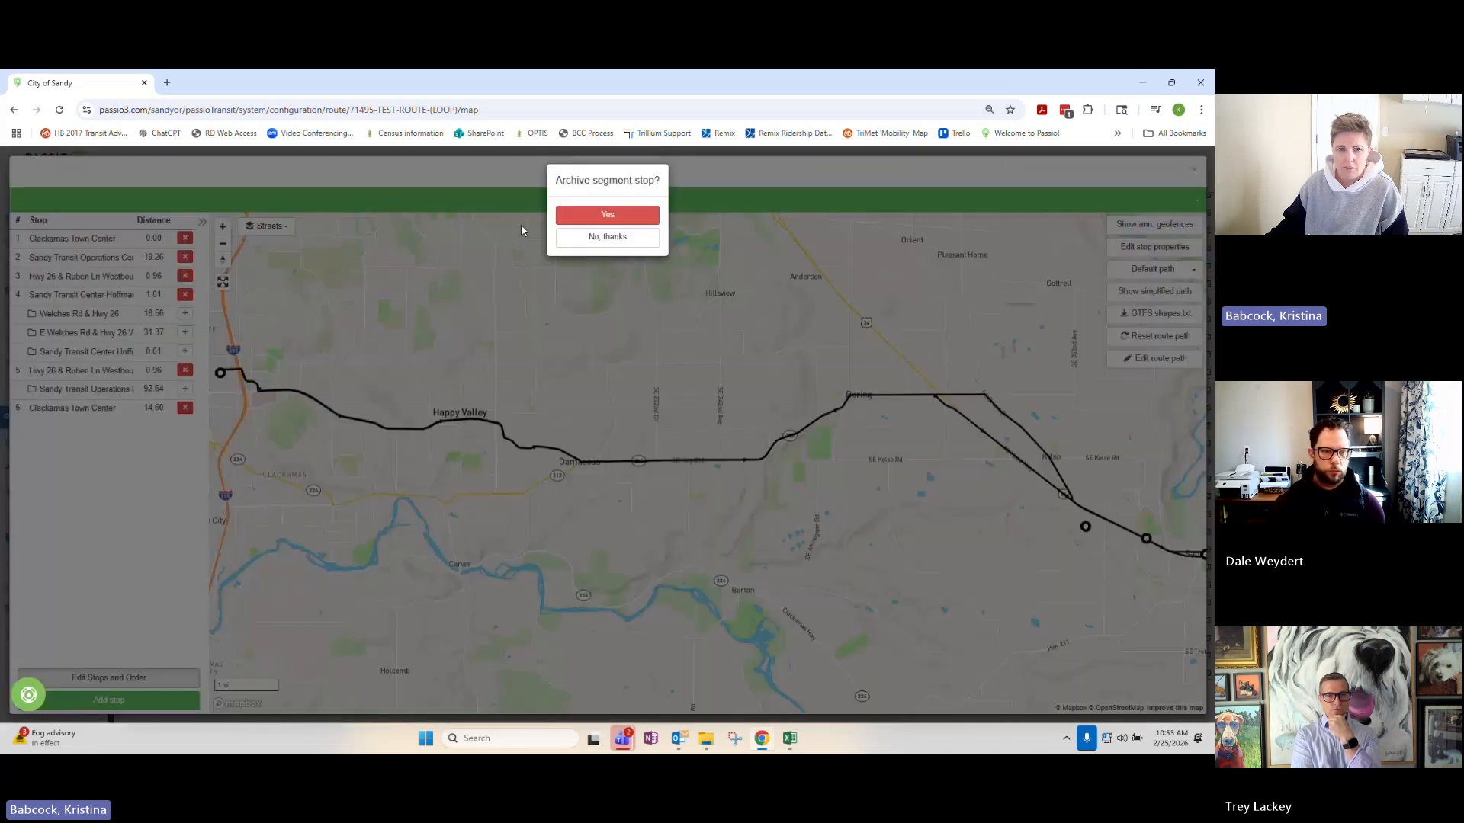
{"action": "left_click", "coordinate": [622, 215]}
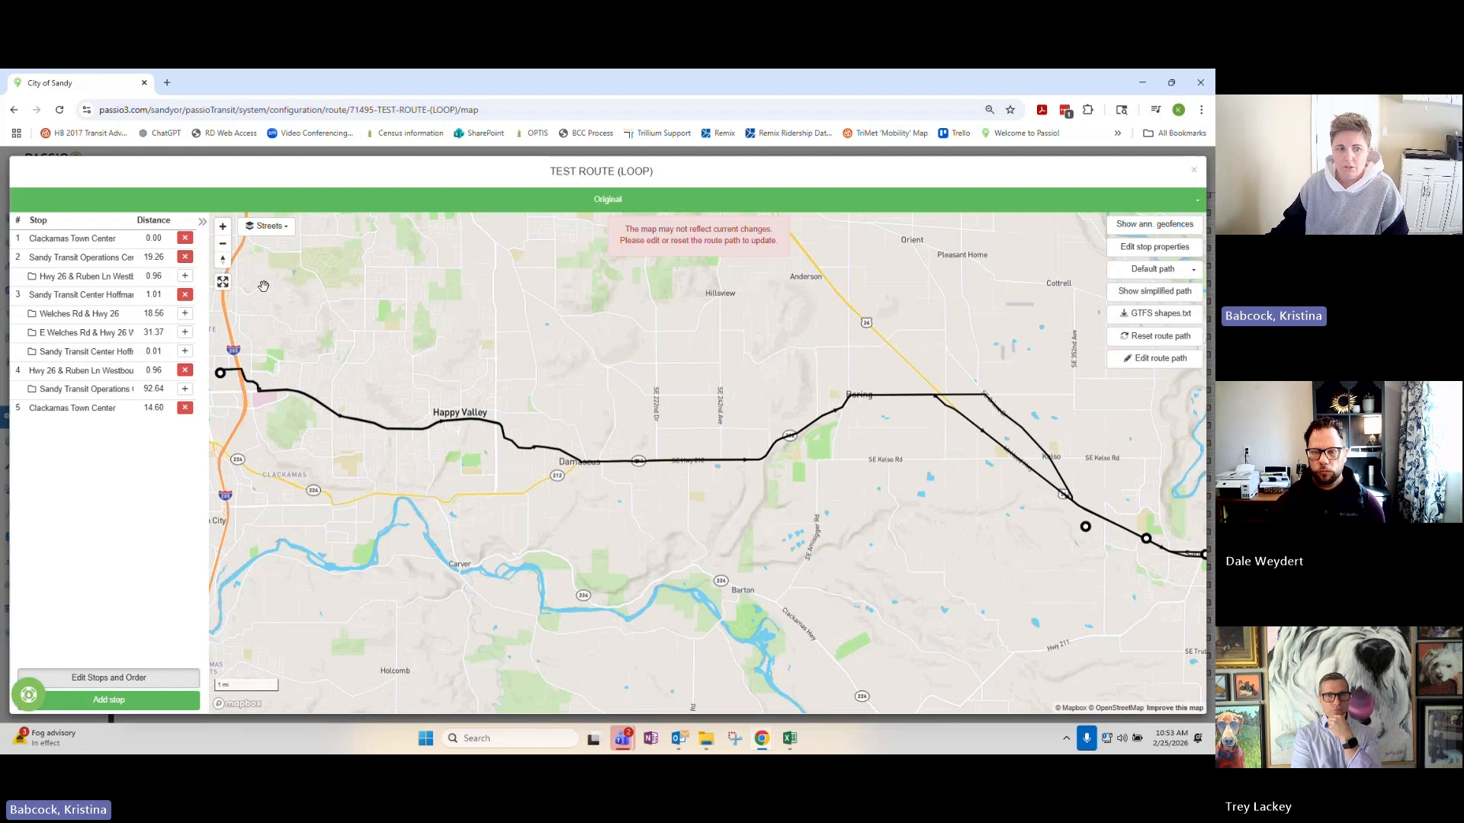
{"action": "left_click", "coordinate": [1194, 171]}
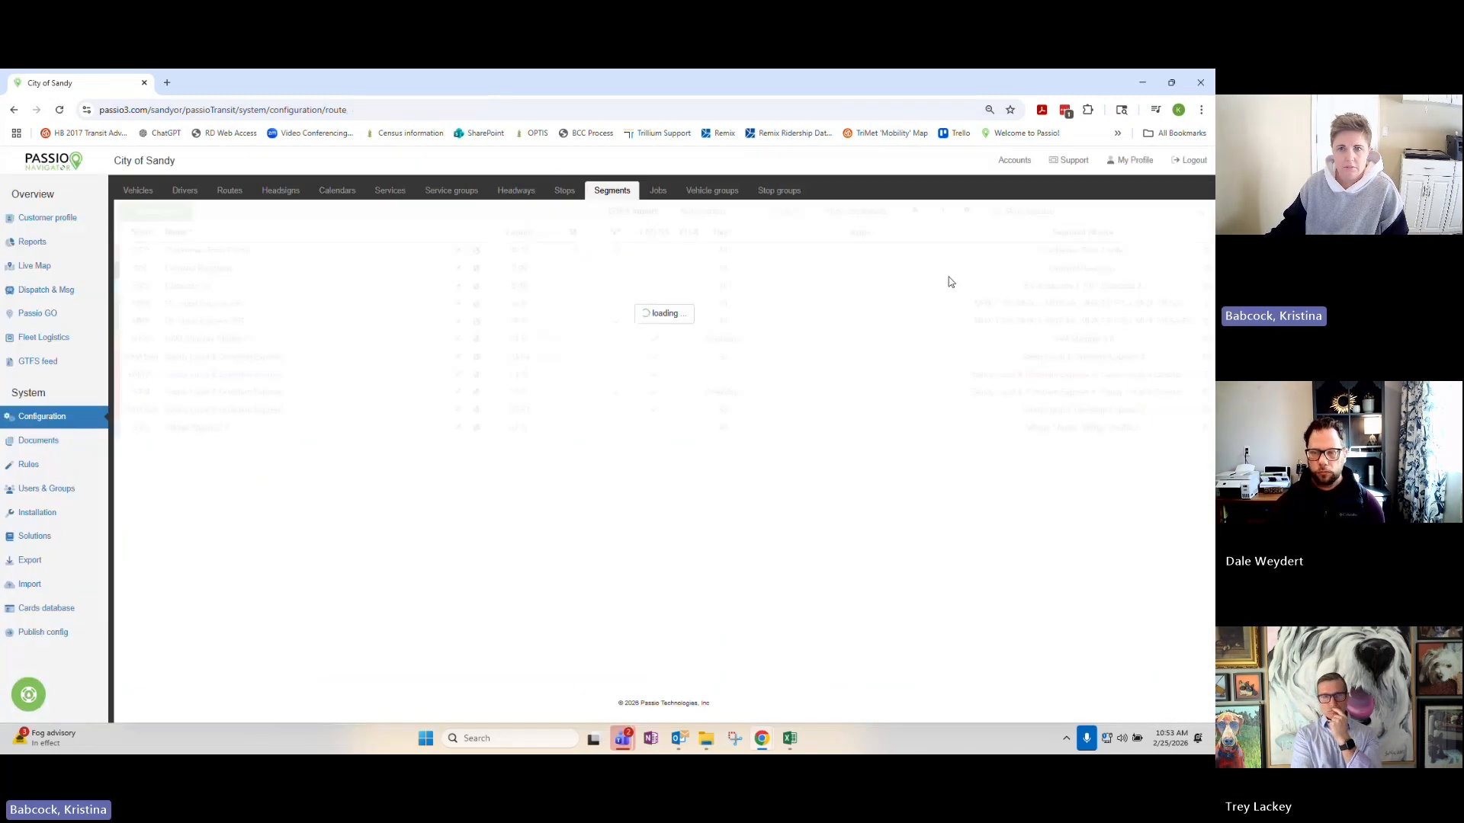
Review the stops and trip times in the TEST ROUTE (LOOP) segment schedule.
{"action": "scroll", "coordinate": [331, 547], "scroll_direction": "down", "scroll_amount": 5}
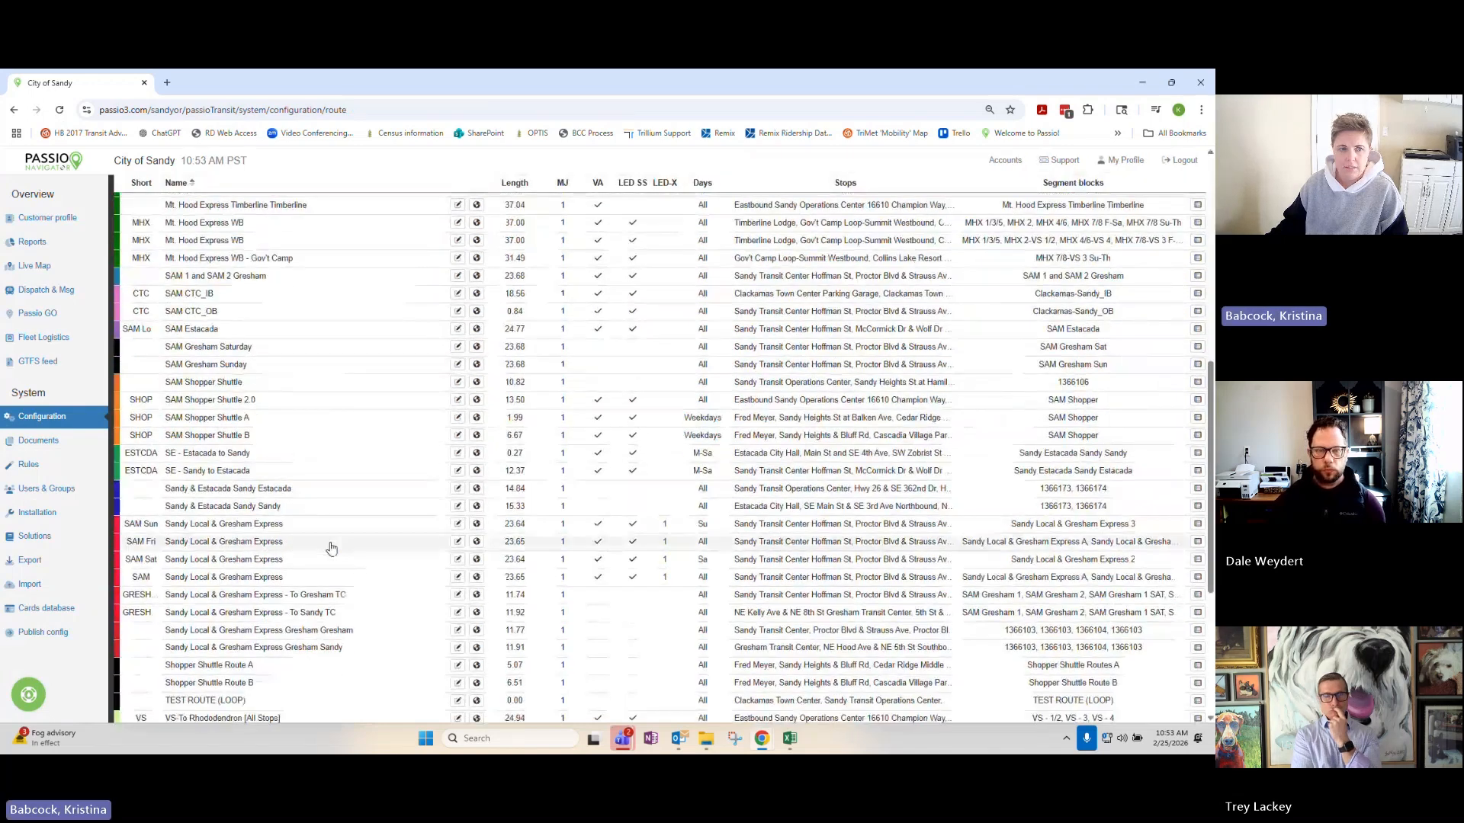
{"action": "scroll", "coordinate": [330, 547], "scroll_direction": "down", "scroll_amount": 3}
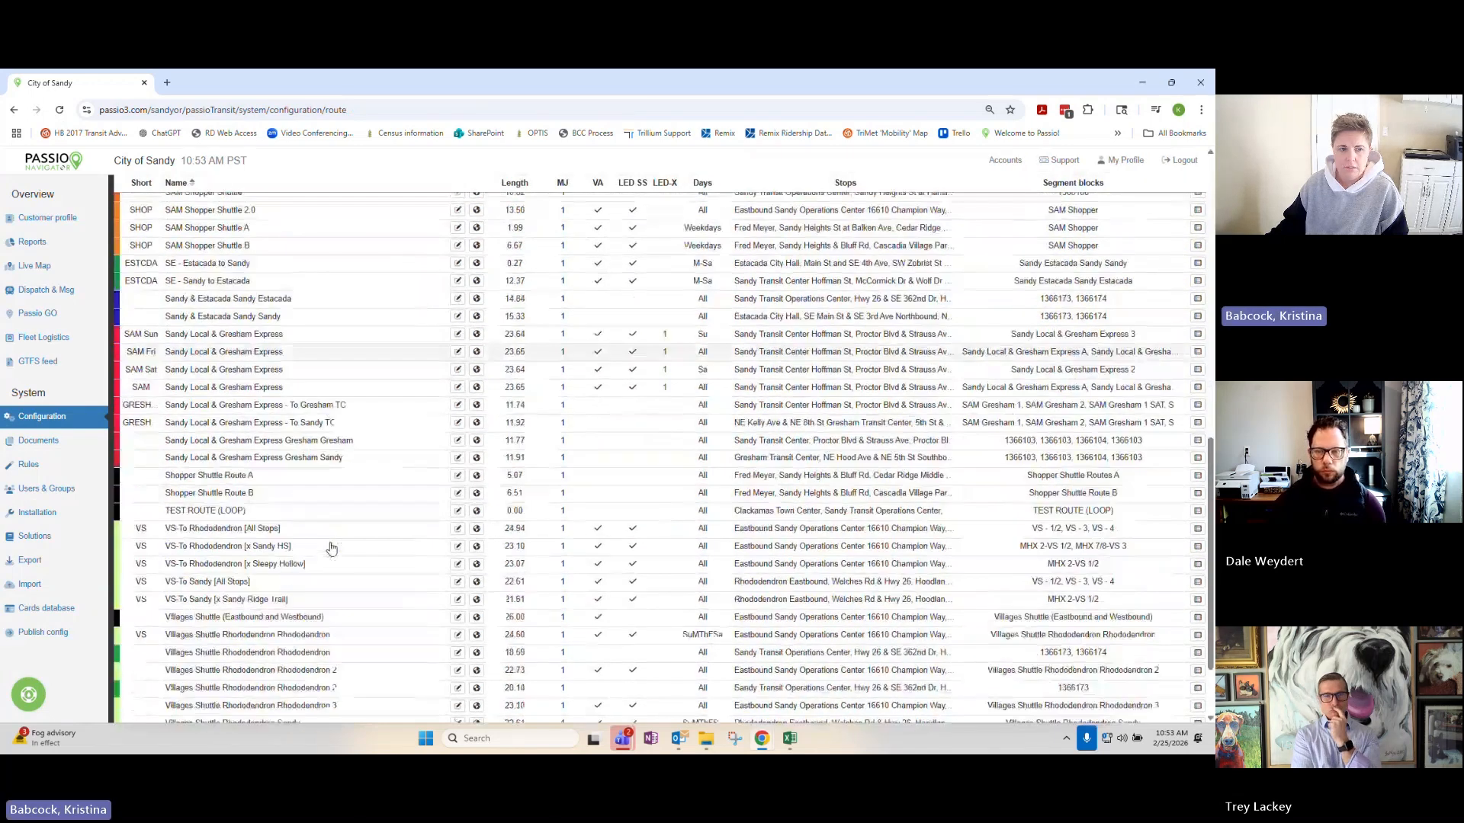
{"action": "left_click", "coordinate": [379, 511]}
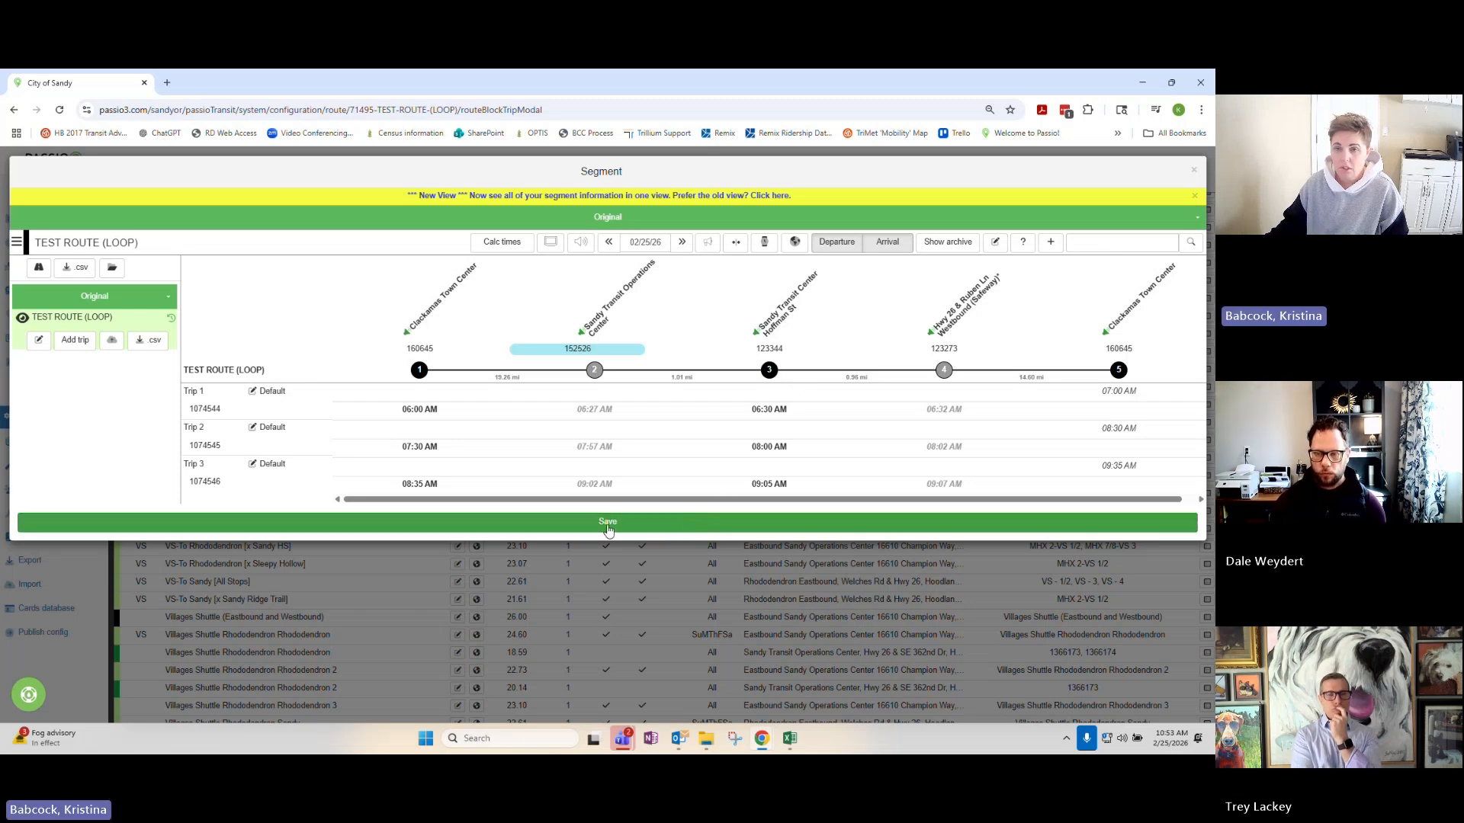
{"action": "left_click", "coordinate": [1194, 170]}
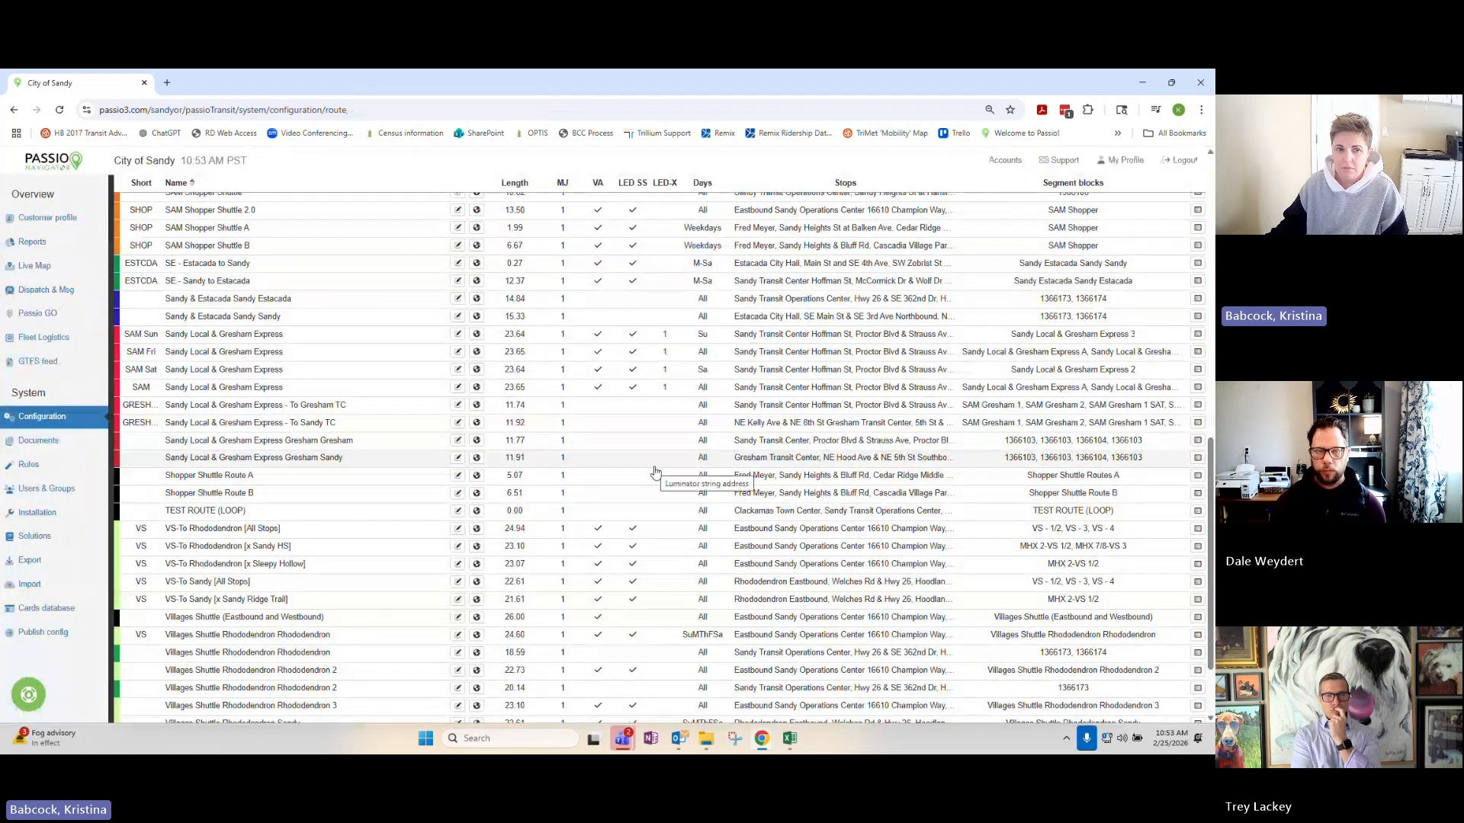
{"action": "scroll", "coordinate": [654, 472], "scroll_direction": "up", "scroll_amount": 2}
{"action": "scroll", "coordinate": [656, 468], "scroll_direction": "up", "scroll_amount": 3}
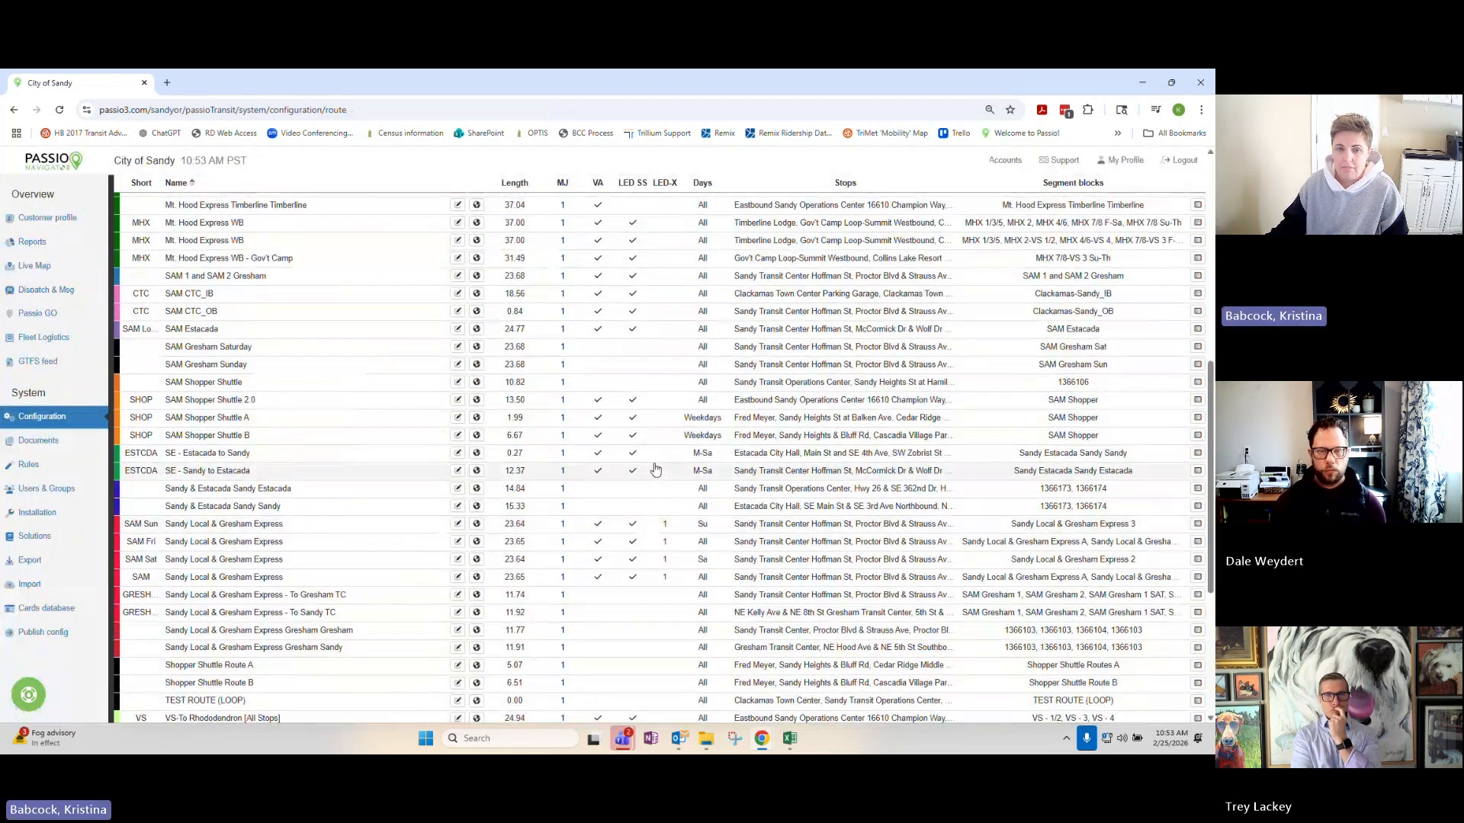
{"action": "scroll", "coordinate": [656, 469], "scroll_direction": "up", "scroll_amount": 2}
{"action": "scroll", "coordinate": [534, 518], "scroll_direction": "down", "scroll_amount": 3}
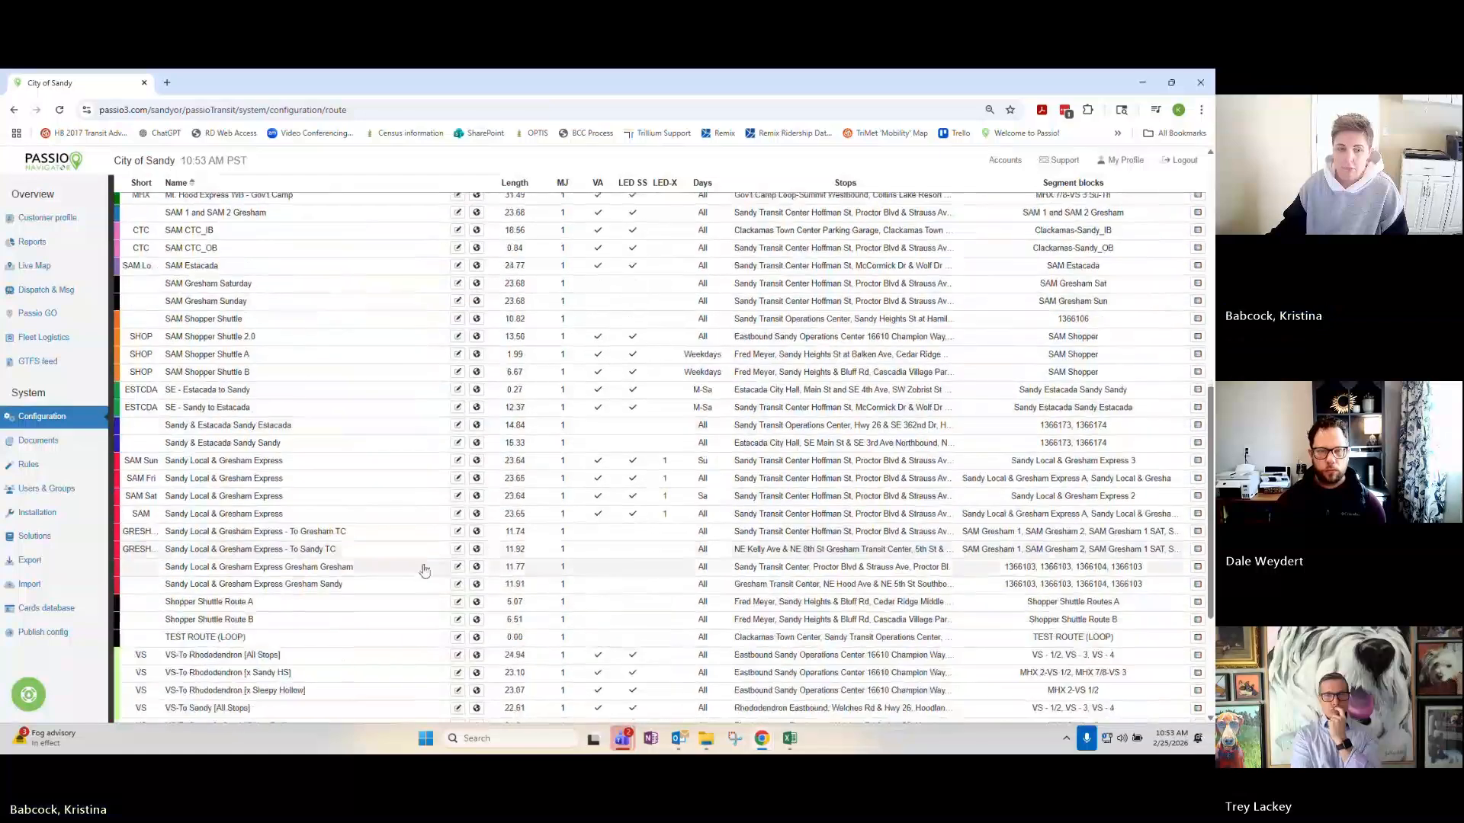
{"action": "left_click", "coordinate": [364, 644]}
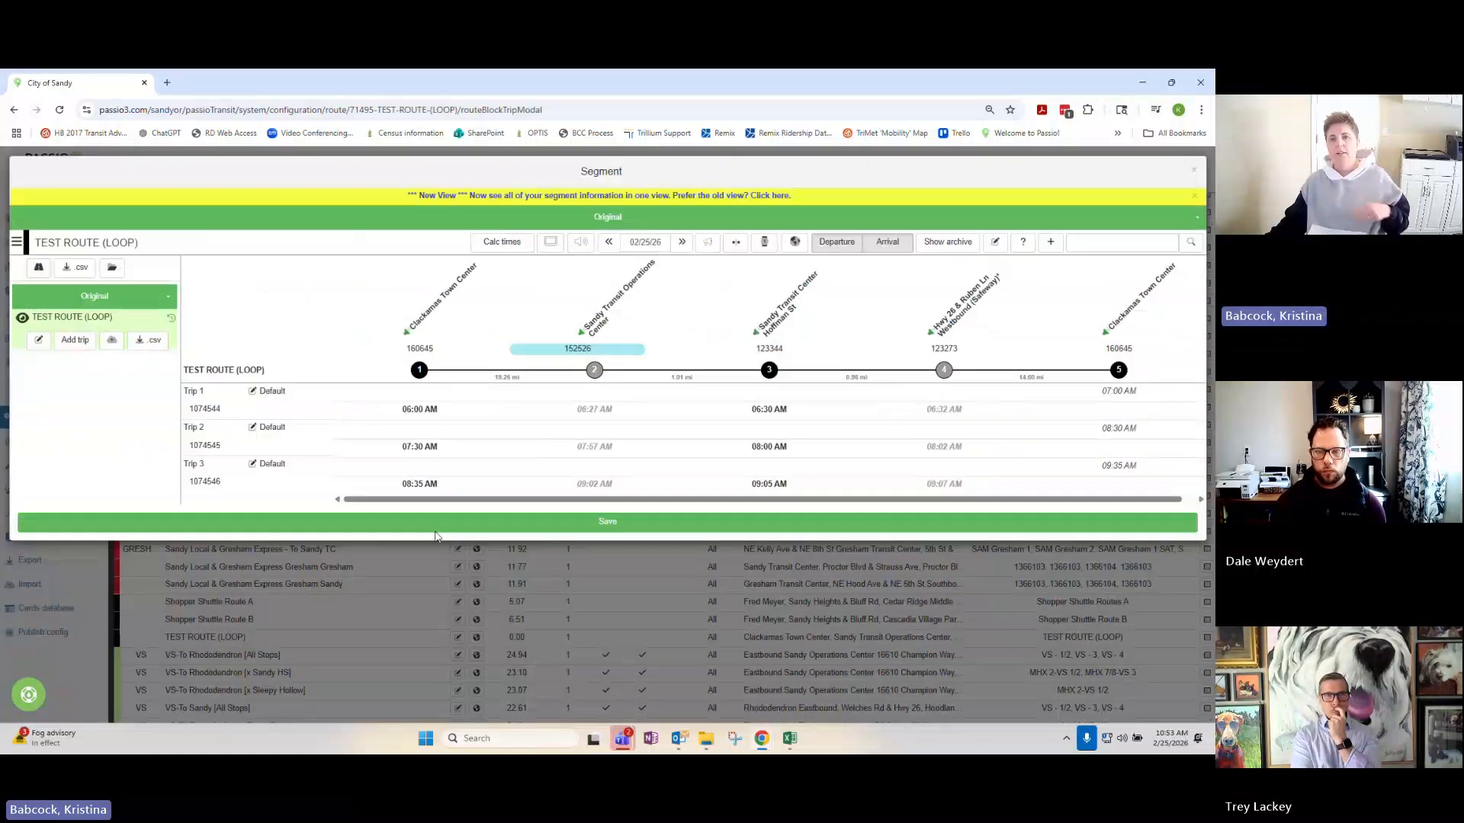
{"action": "left_click", "coordinate": [1193, 165]}
In the TEST ROUTE (LOOP) stop properties, disable Next and NxtExt for all stops and enable R&D for both Clackamas Town Center stops.
{"action": "left_click", "coordinate": [477, 637]}
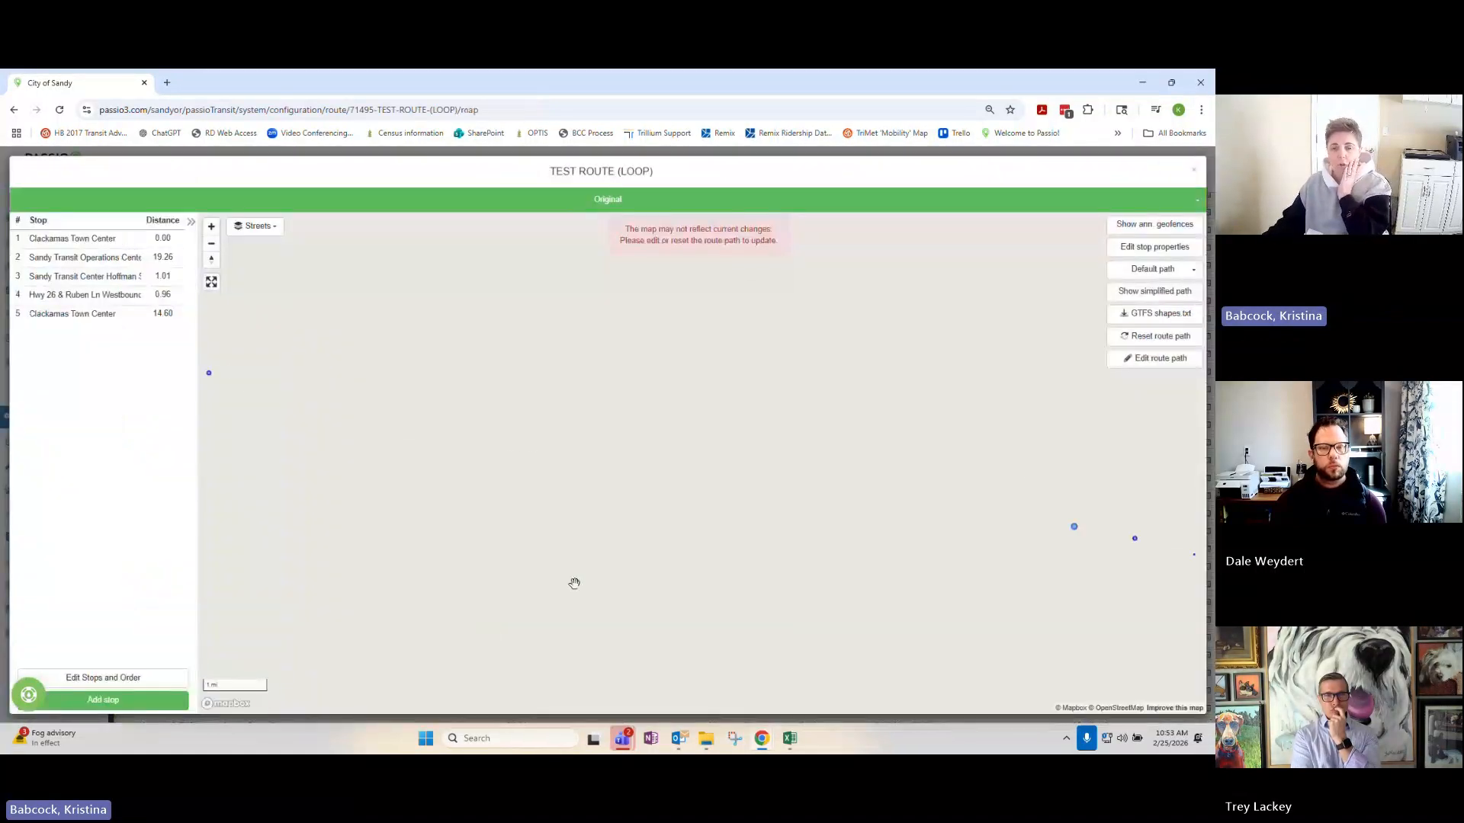
{"action": "left_click", "coordinate": [1165, 249]}
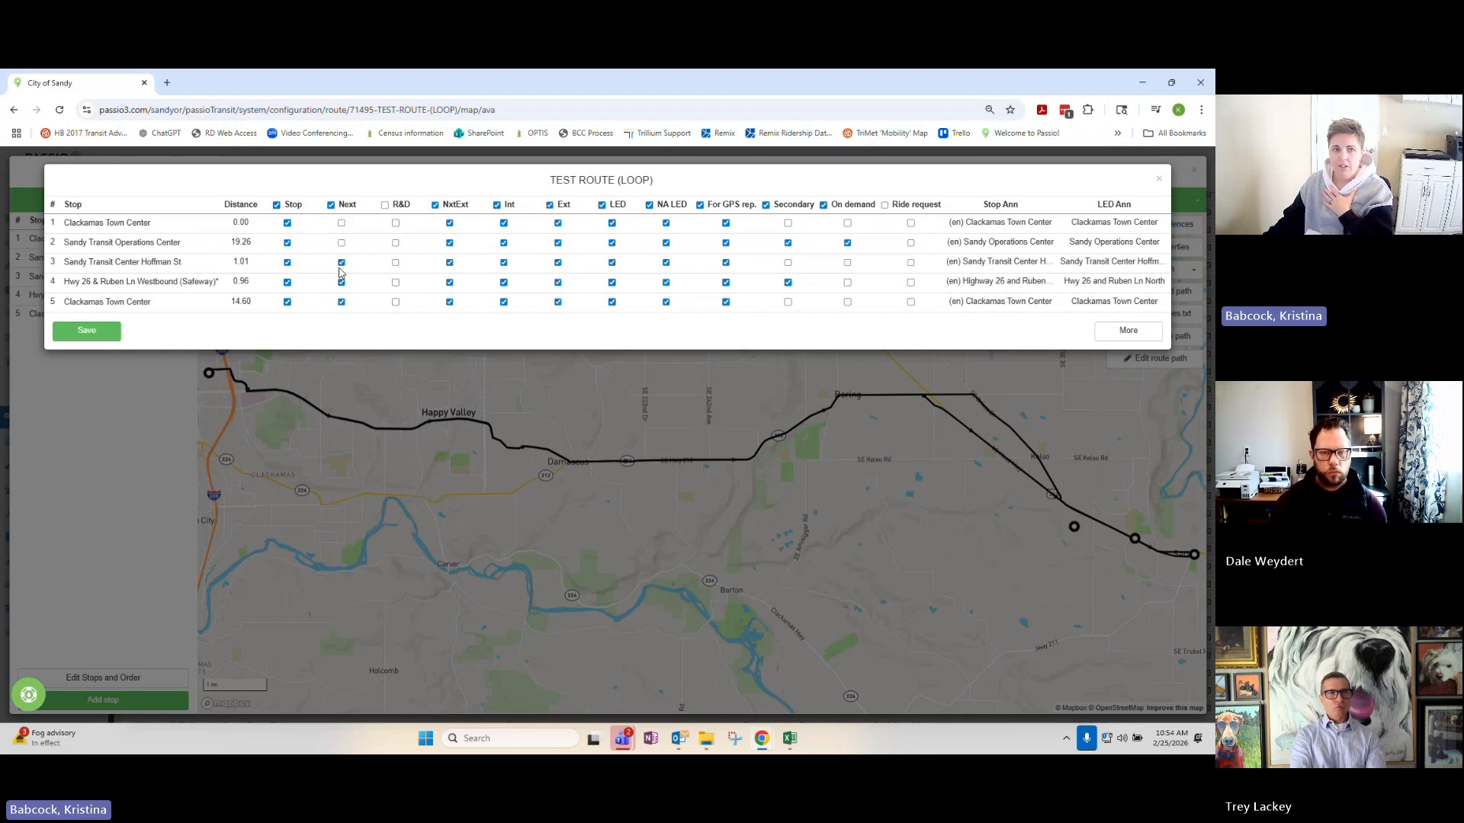
{"action": "left_click", "coordinate": [342, 284]}
{"action": "left_click", "coordinate": [341, 302]}
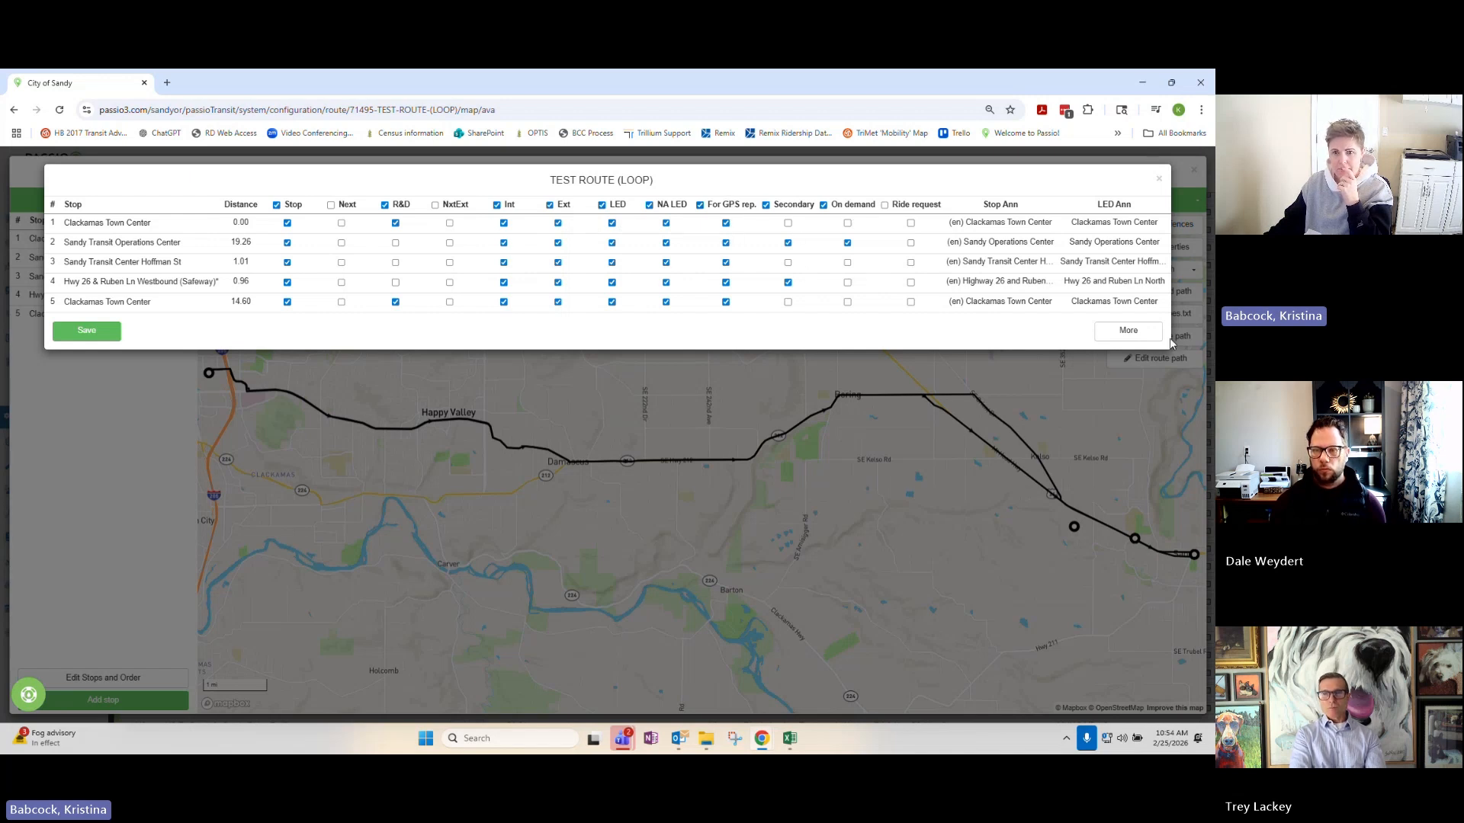
Save the additional and door-open announcement settings with all fields blank, and save the TEST ROUTE (LOOP) stop properties.
{"action": "left_click", "coordinate": [1128, 331]}
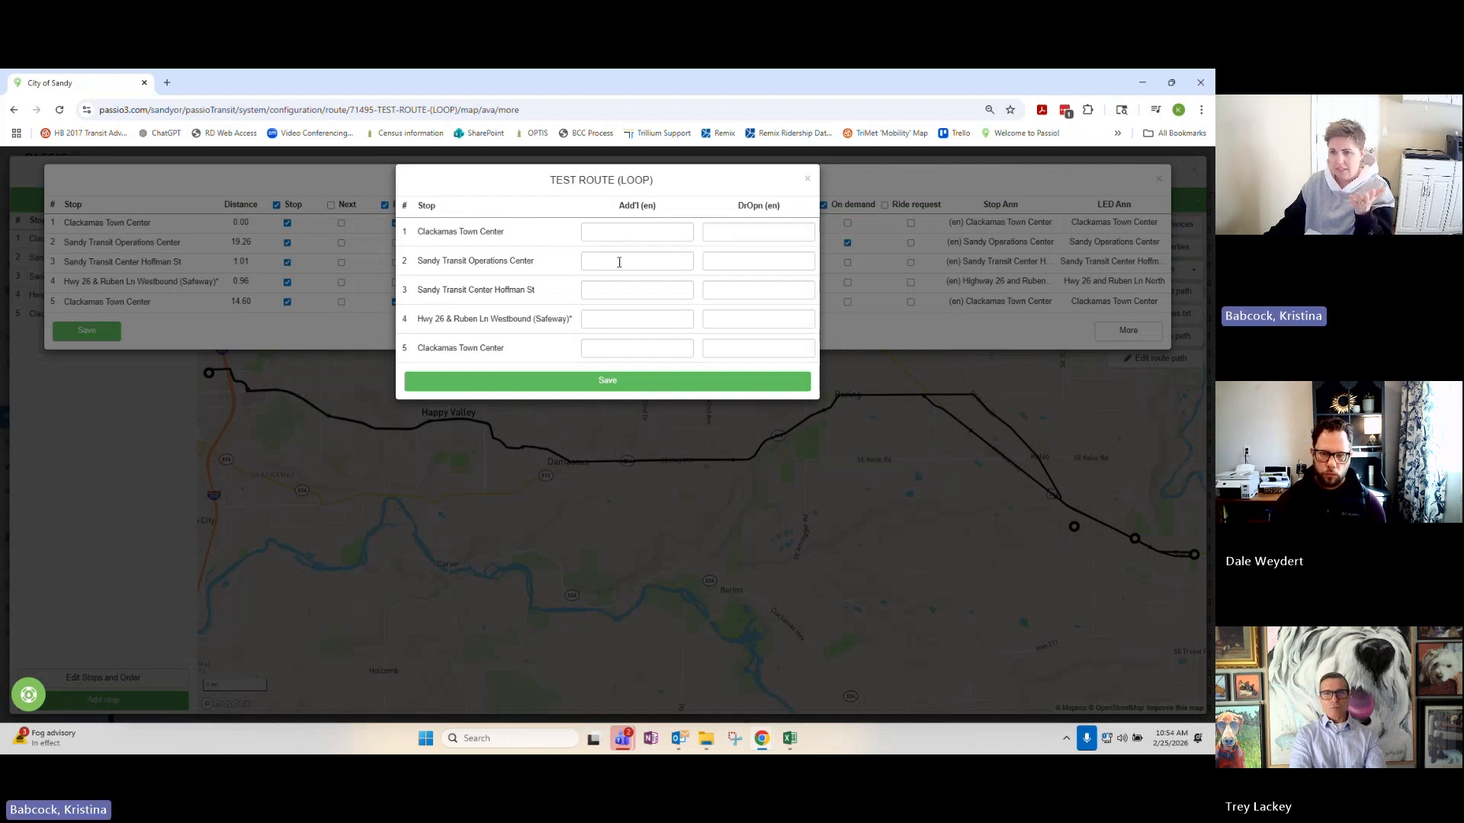
{"action": "left_click", "coordinate": [640, 384]}
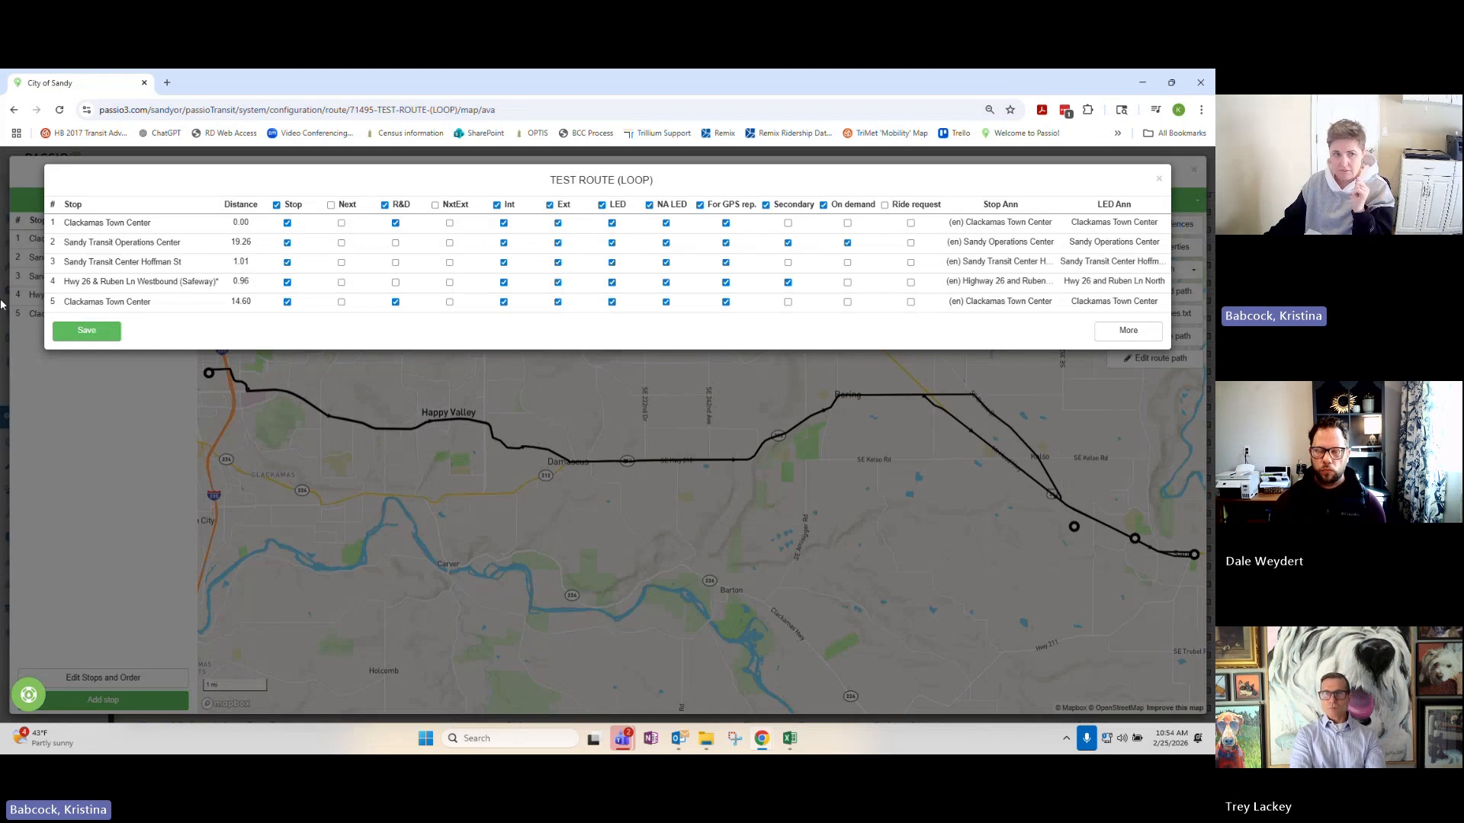
{"action": "left_click", "coordinate": [86, 330]}
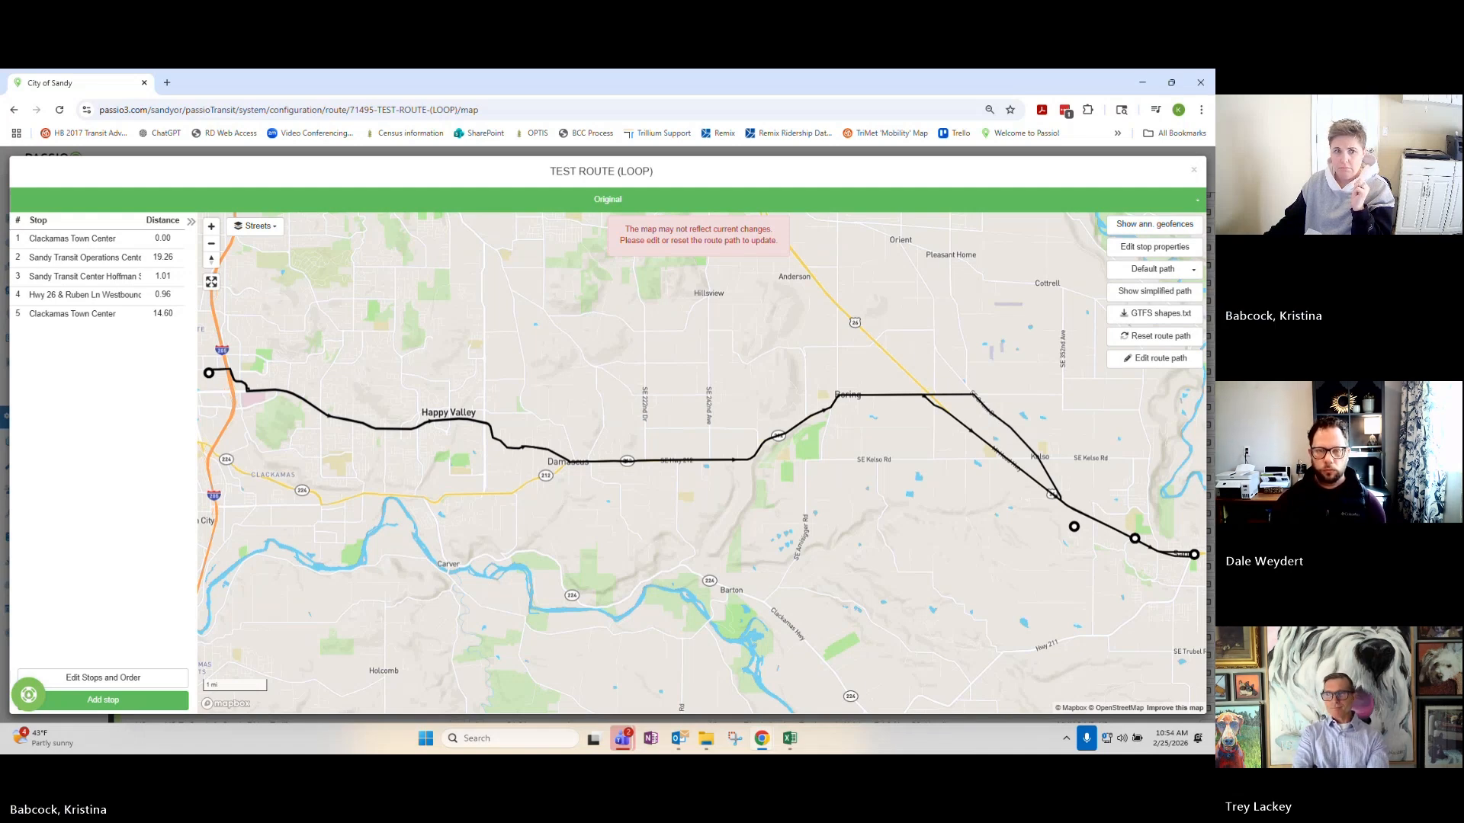
{"action": "left_click", "coordinate": [1194, 170]}
{"action": "scroll", "coordinate": [439, 366], "scroll_direction": "up", "scroll_amount": 1}
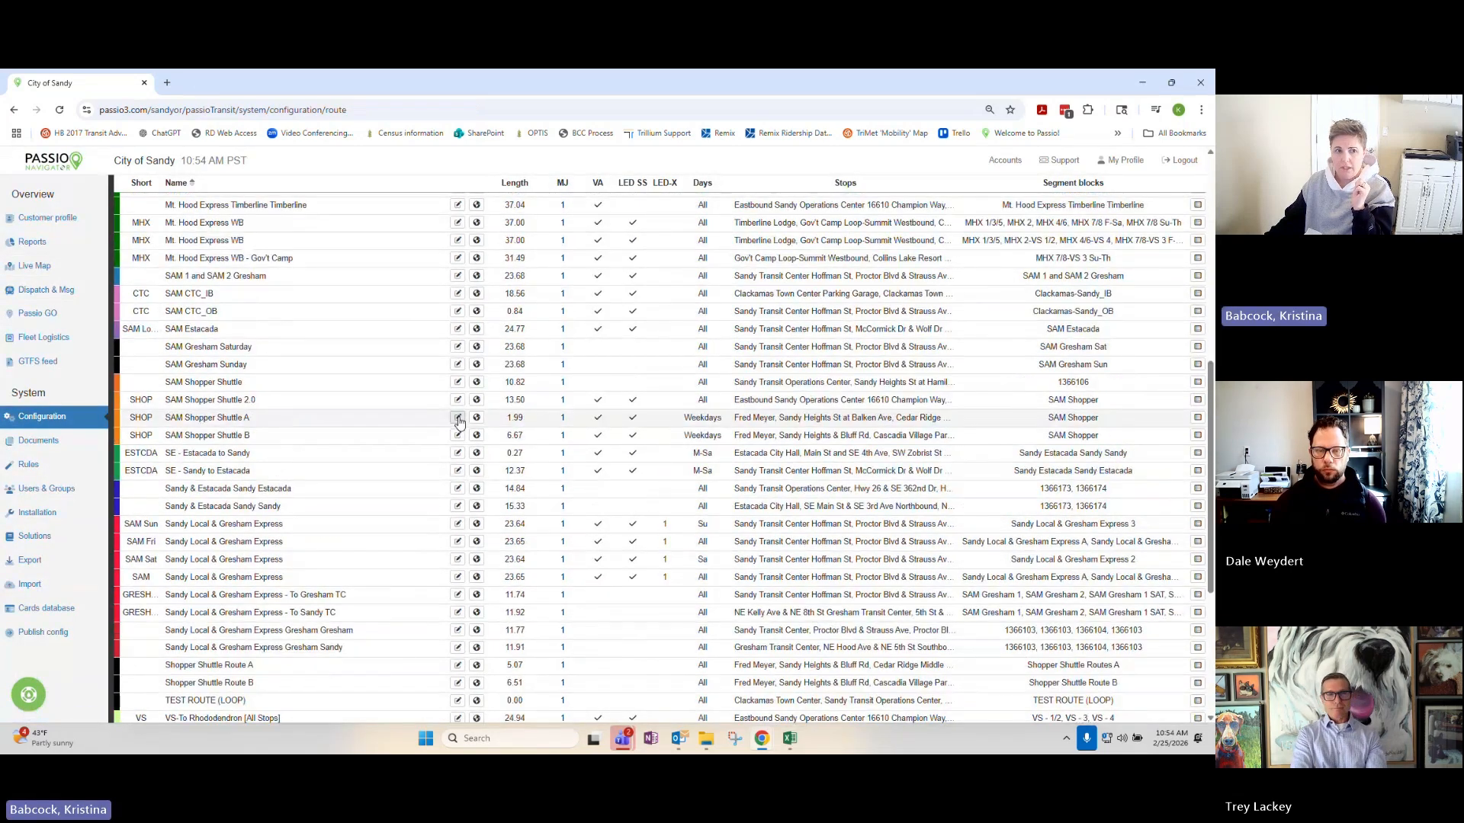
Create a new job named TEST ROUTE, leaving its other fields at their defaults.
{"action": "scroll", "coordinate": [458, 421], "scroll_direction": "up", "scroll_amount": 8}
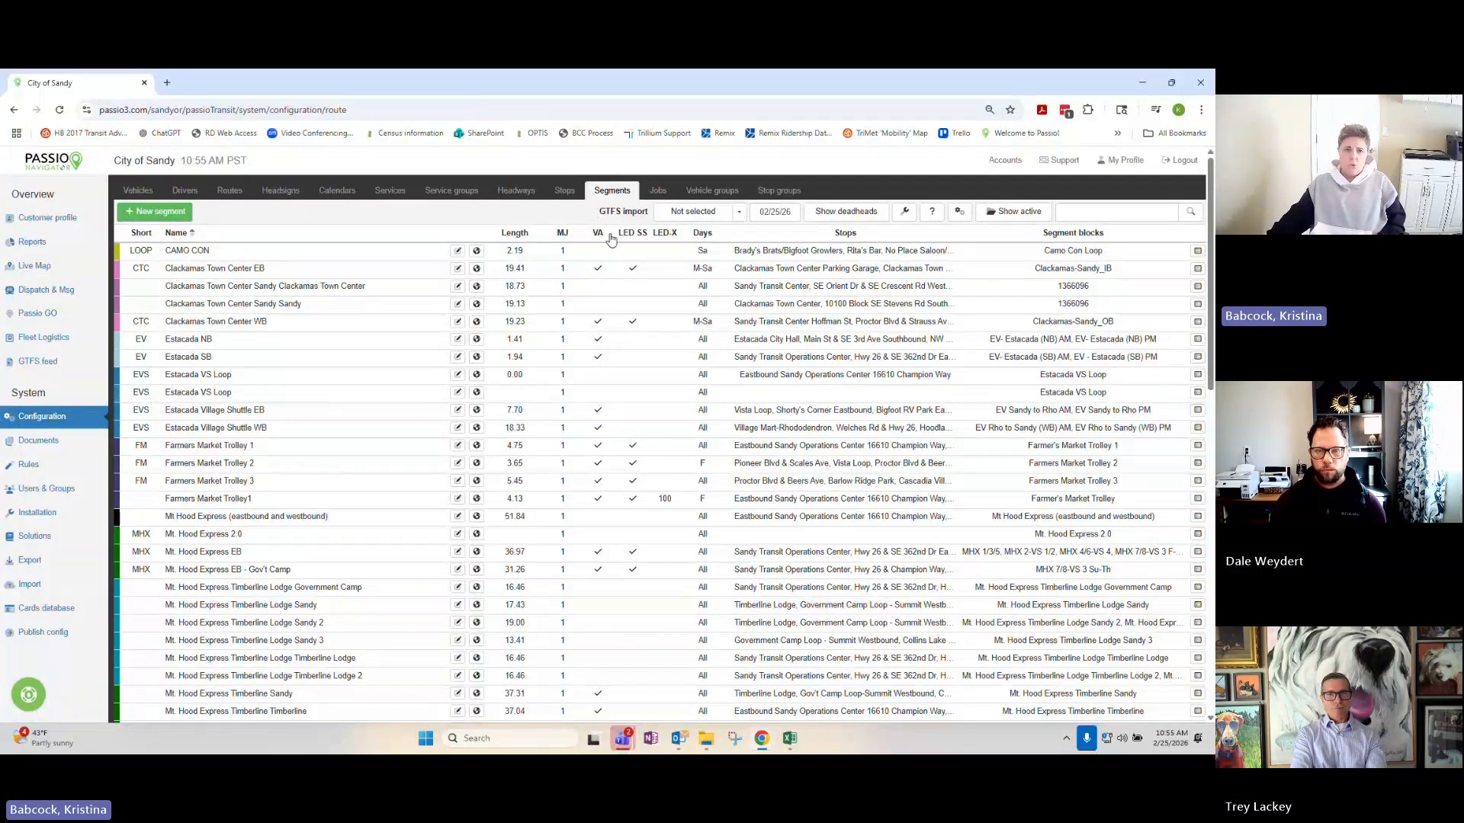
{"action": "left_click", "coordinate": [662, 189]}
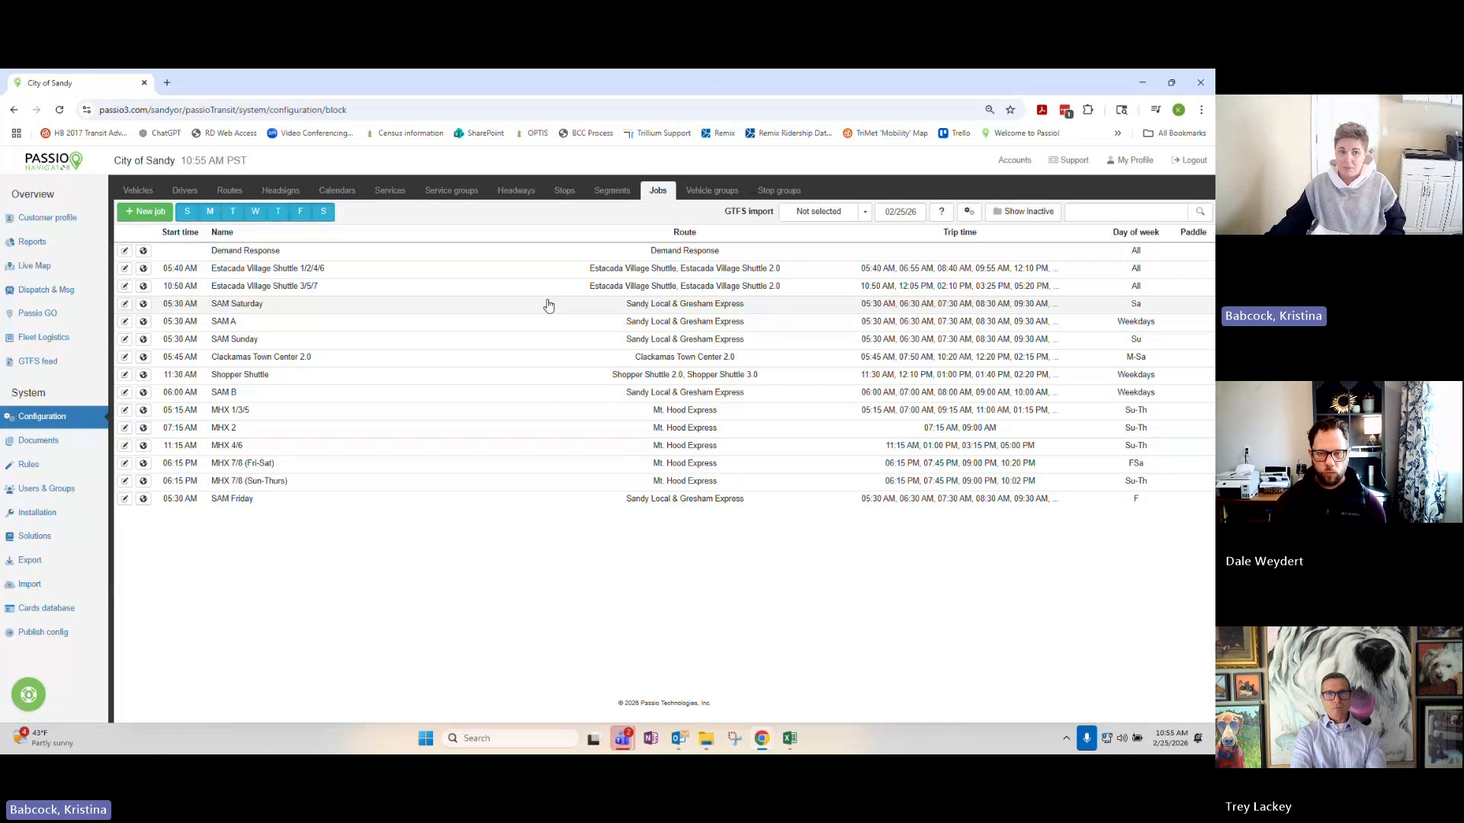
{"action": "left_click", "coordinate": [163, 213]}
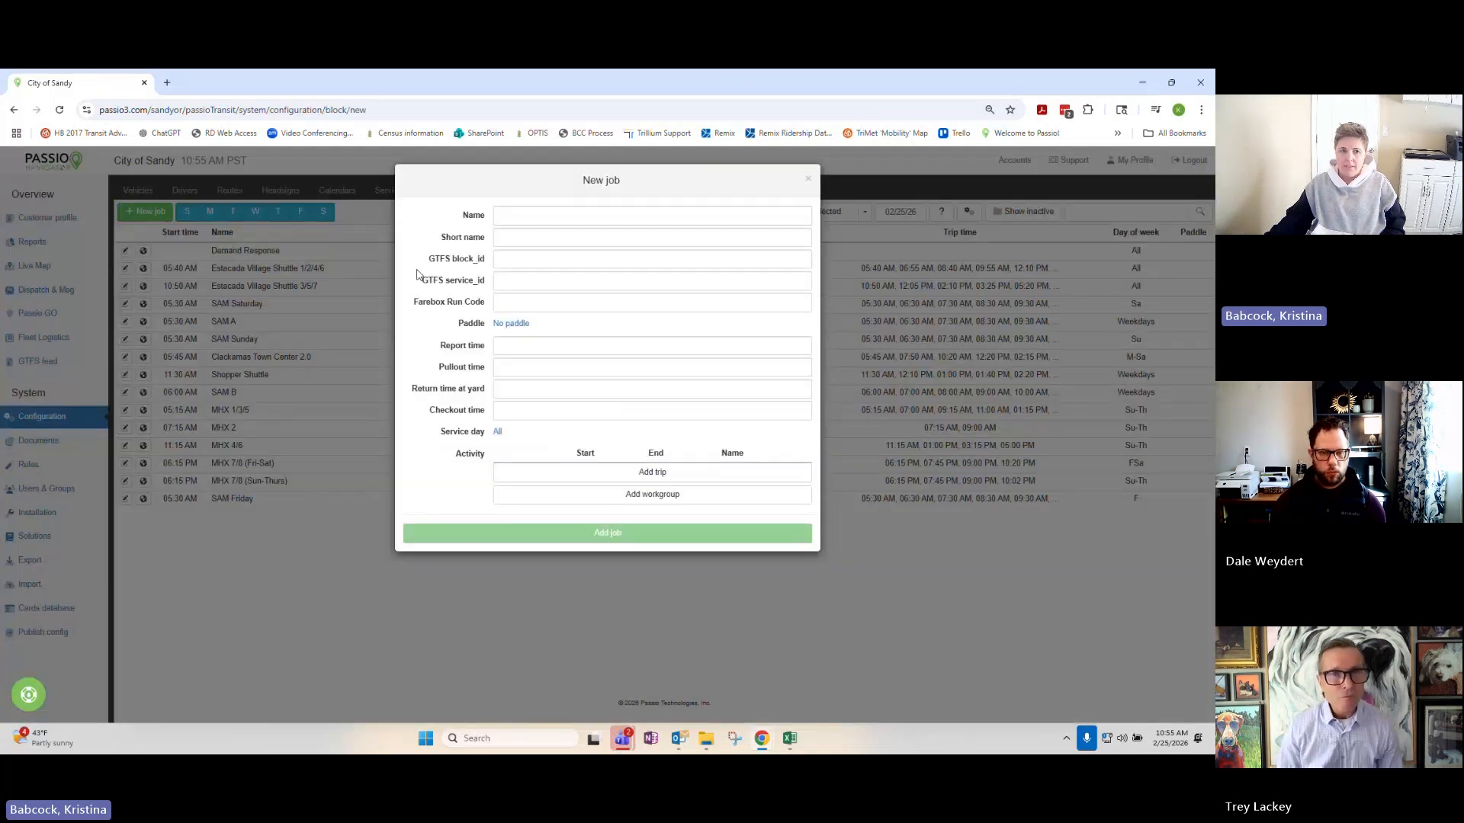
{"action": "left_click", "coordinate": [585, 222]}
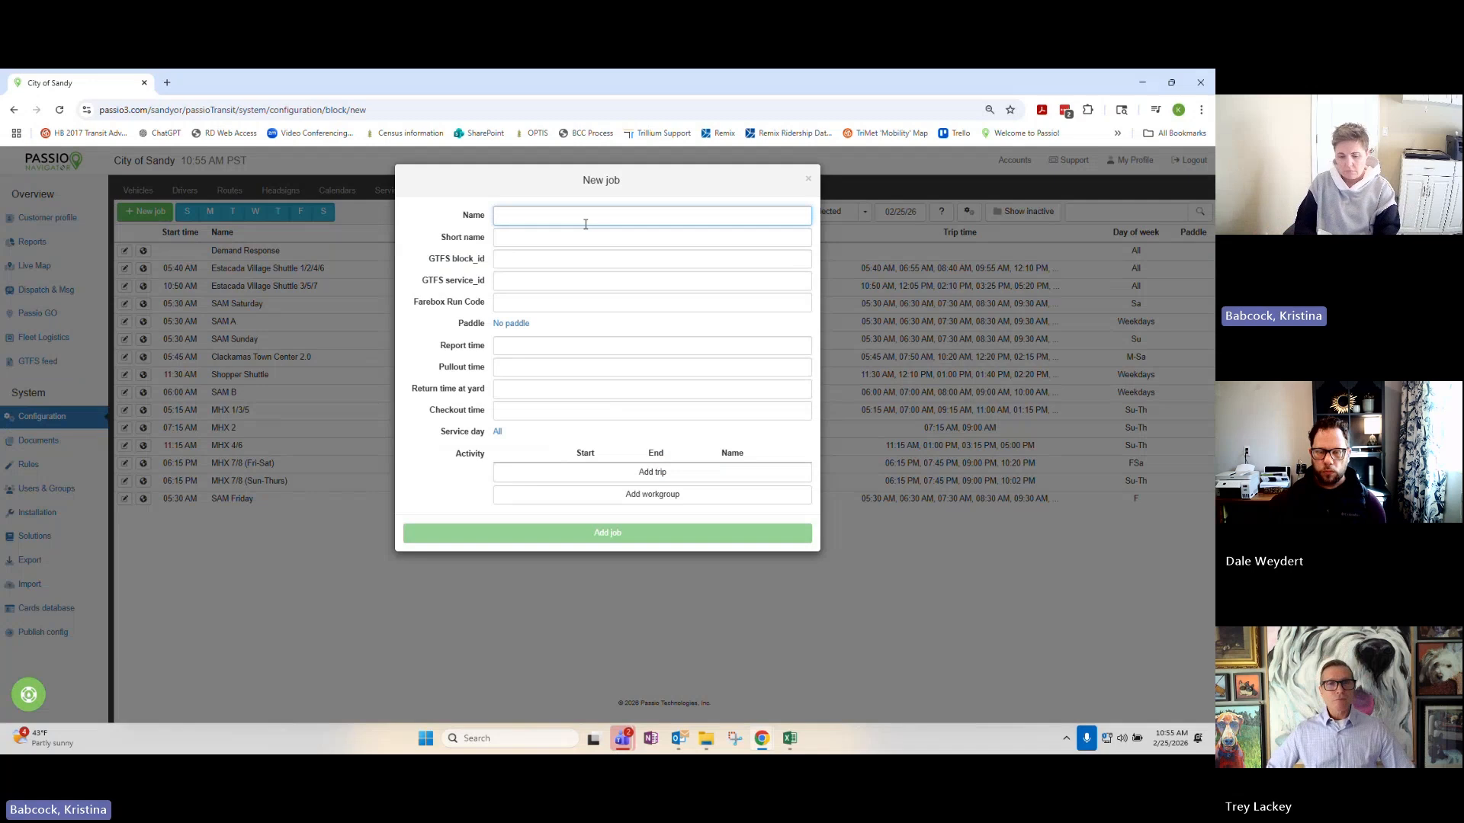
{"action": "type", "text": "T"}
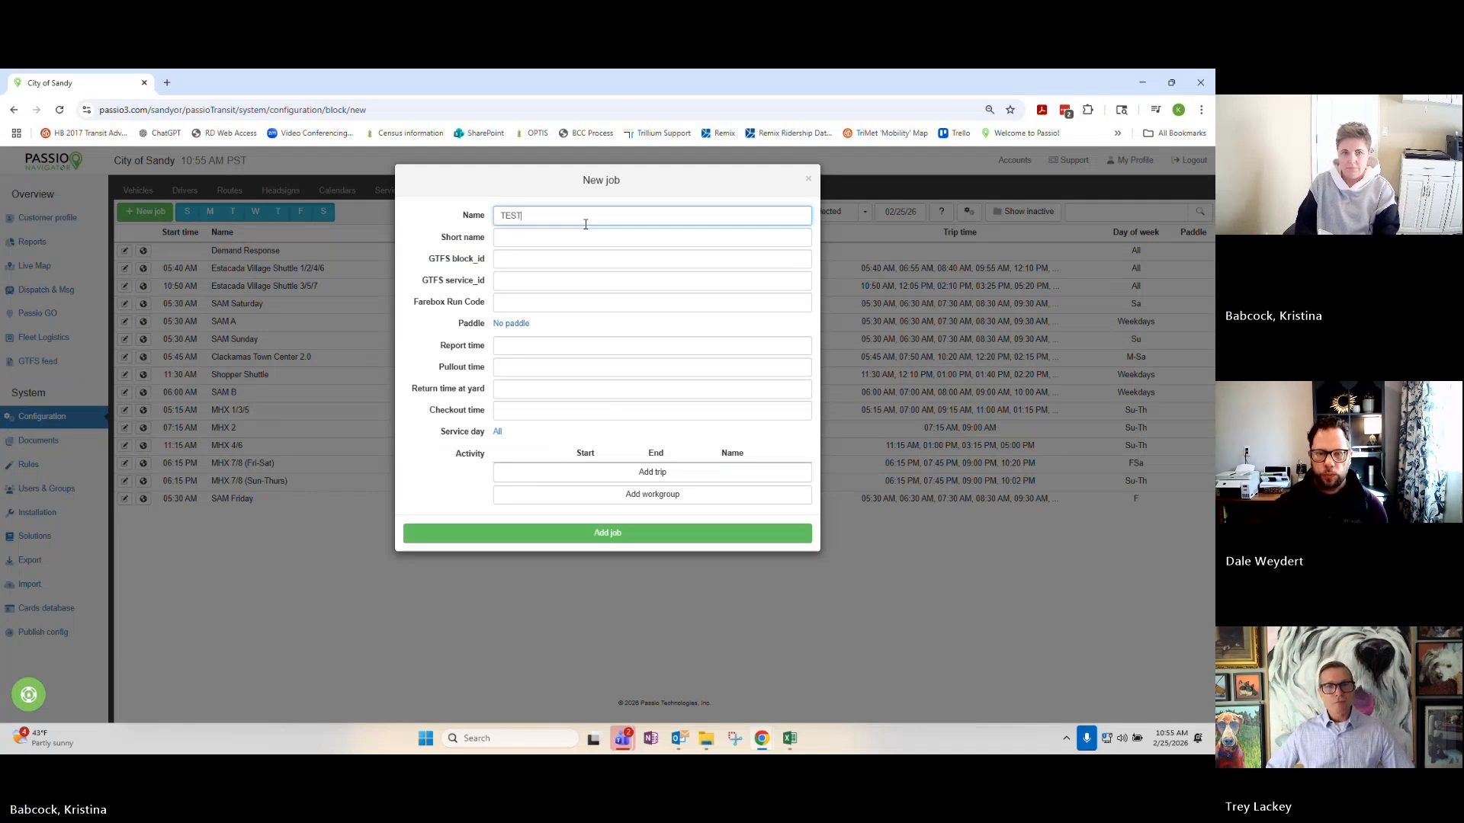
{"action": "type", "text": "ESR RO"}
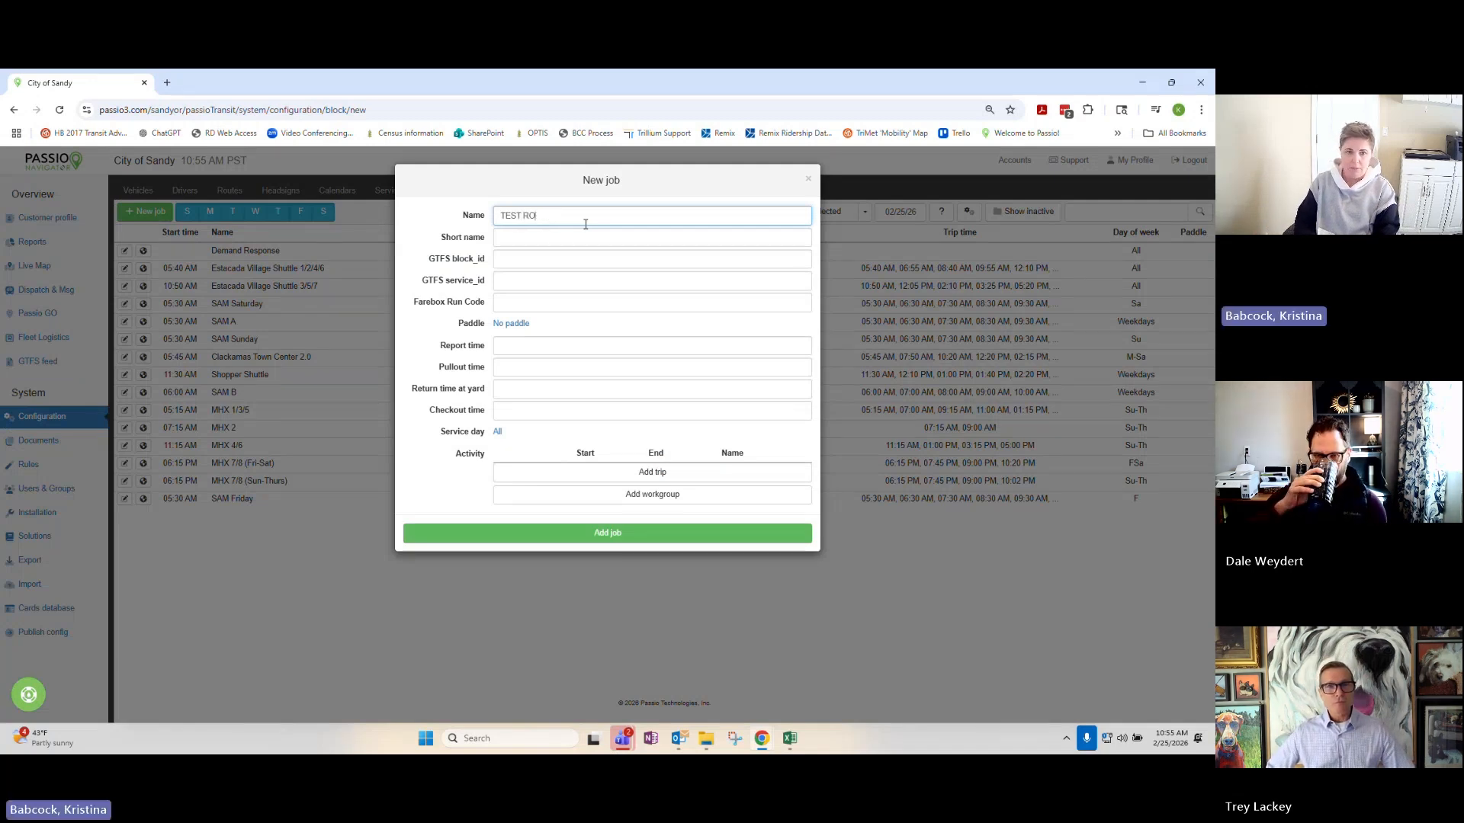
{"action": "type", "text": "UTE"}
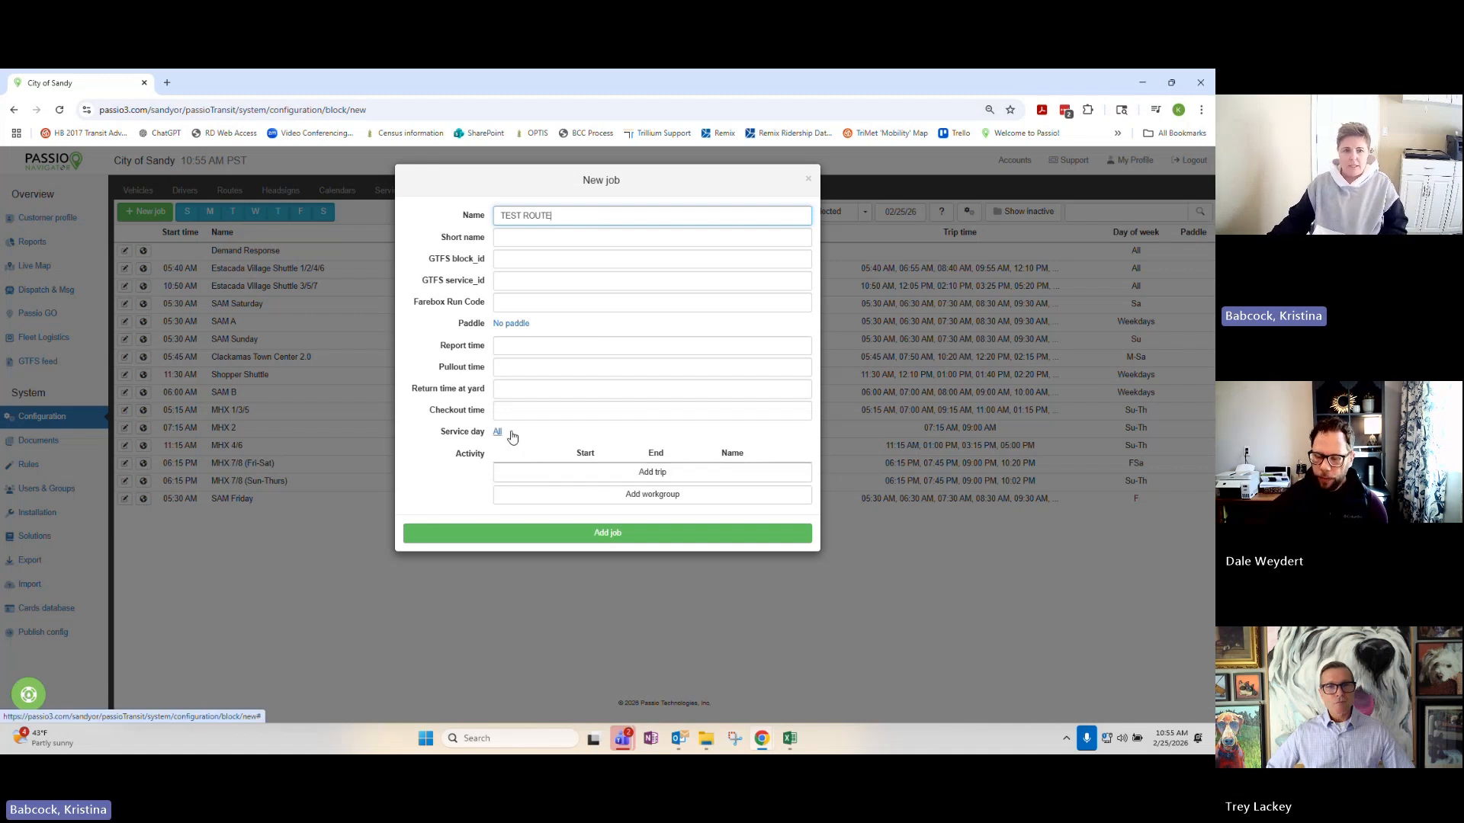
{"action": "left_click", "coordinate": [624, 533]}
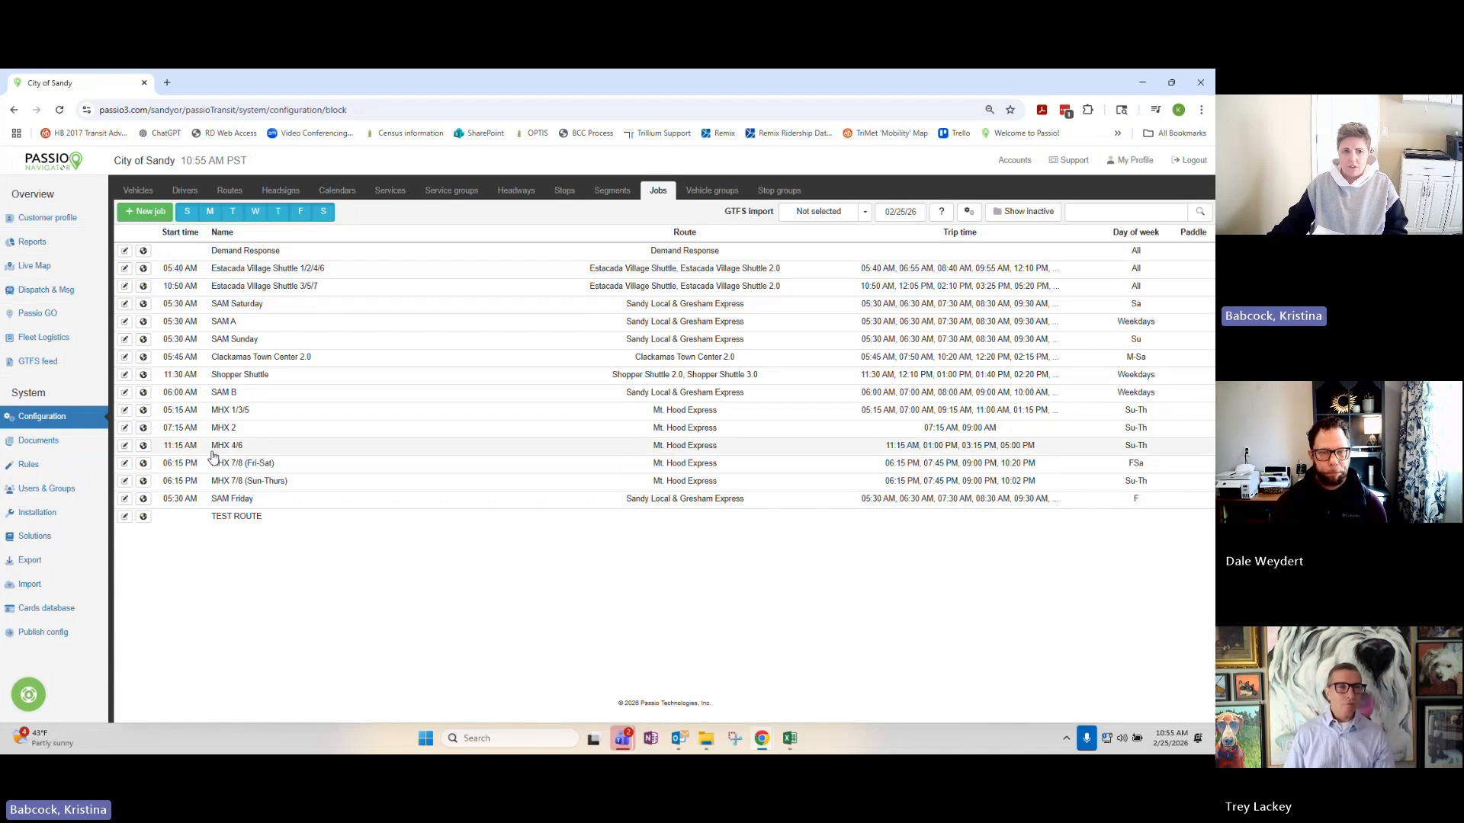
Review the trips and settings of the existing MHX 1/3/5 job as an example.
{"action": "left_click", "coordinate": [216, 416]}
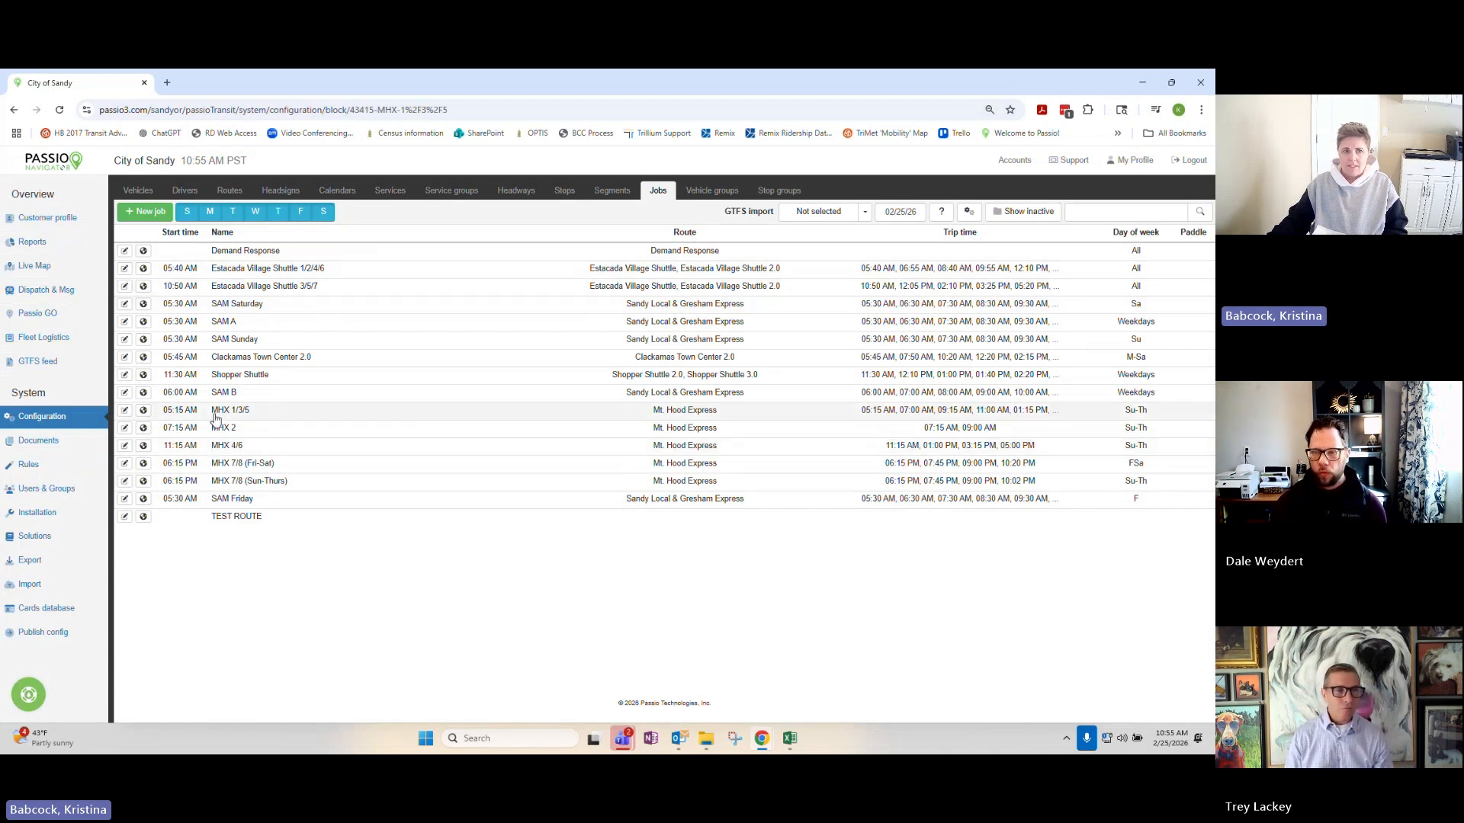
{"action": "left_click", "coordinate": [126, 411]}
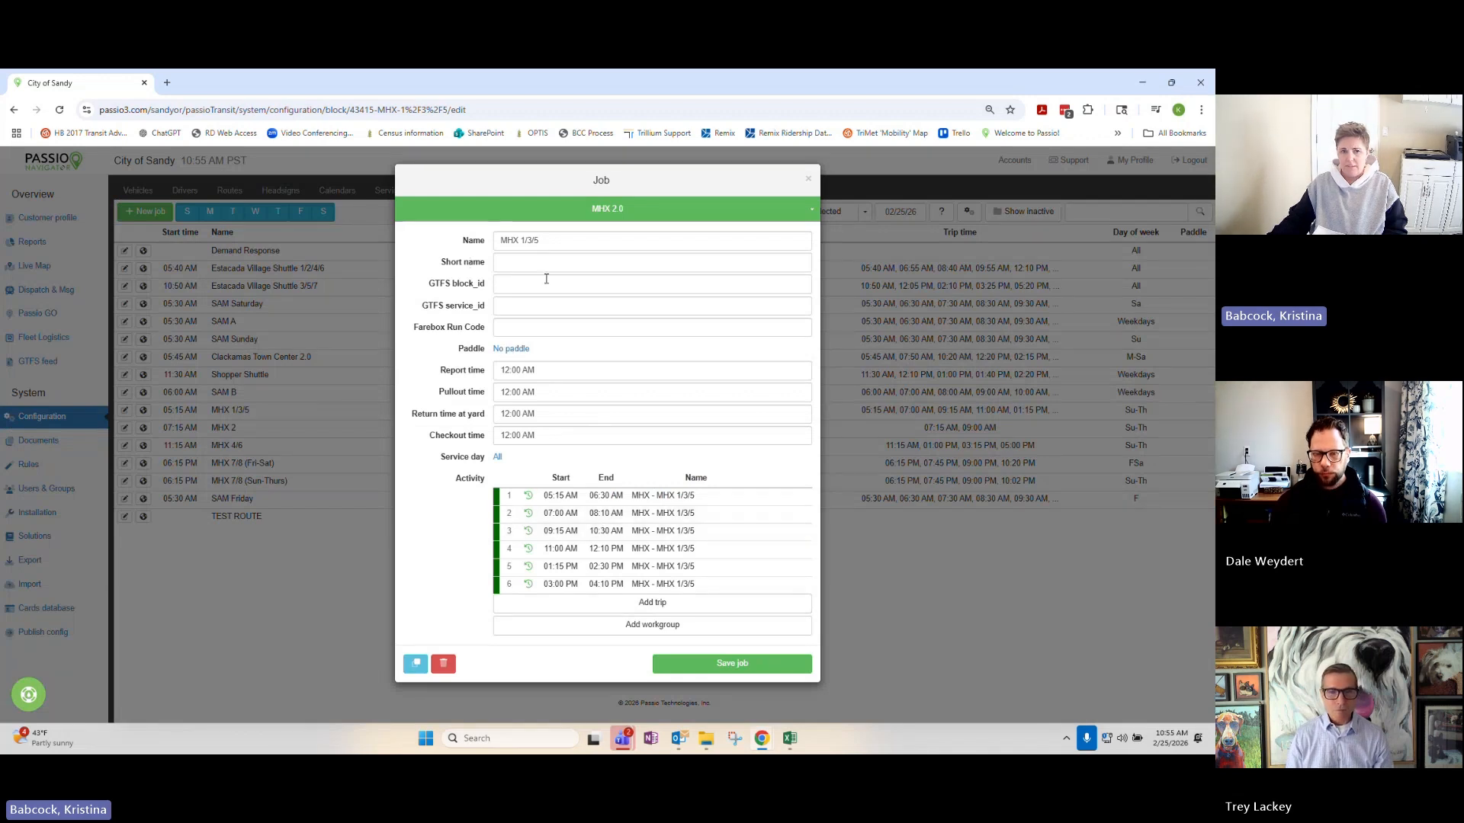
{"action": "left_click", "coordinate": [808, 178]}
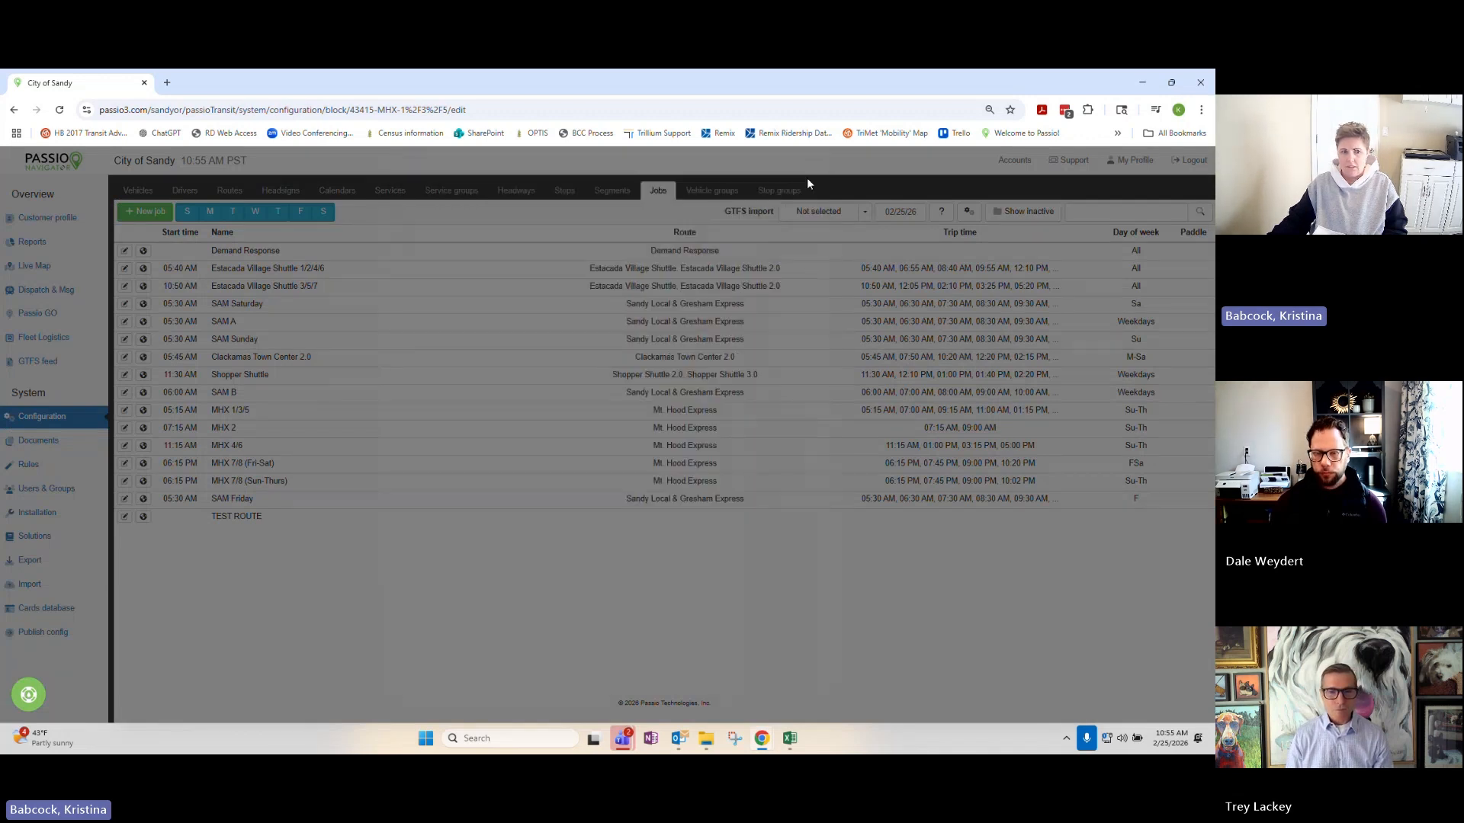
Try to find trips of the "test" segment to add to the TEST ROUTE job.
{"action": "left_click", "coordinate": [124, 517]}
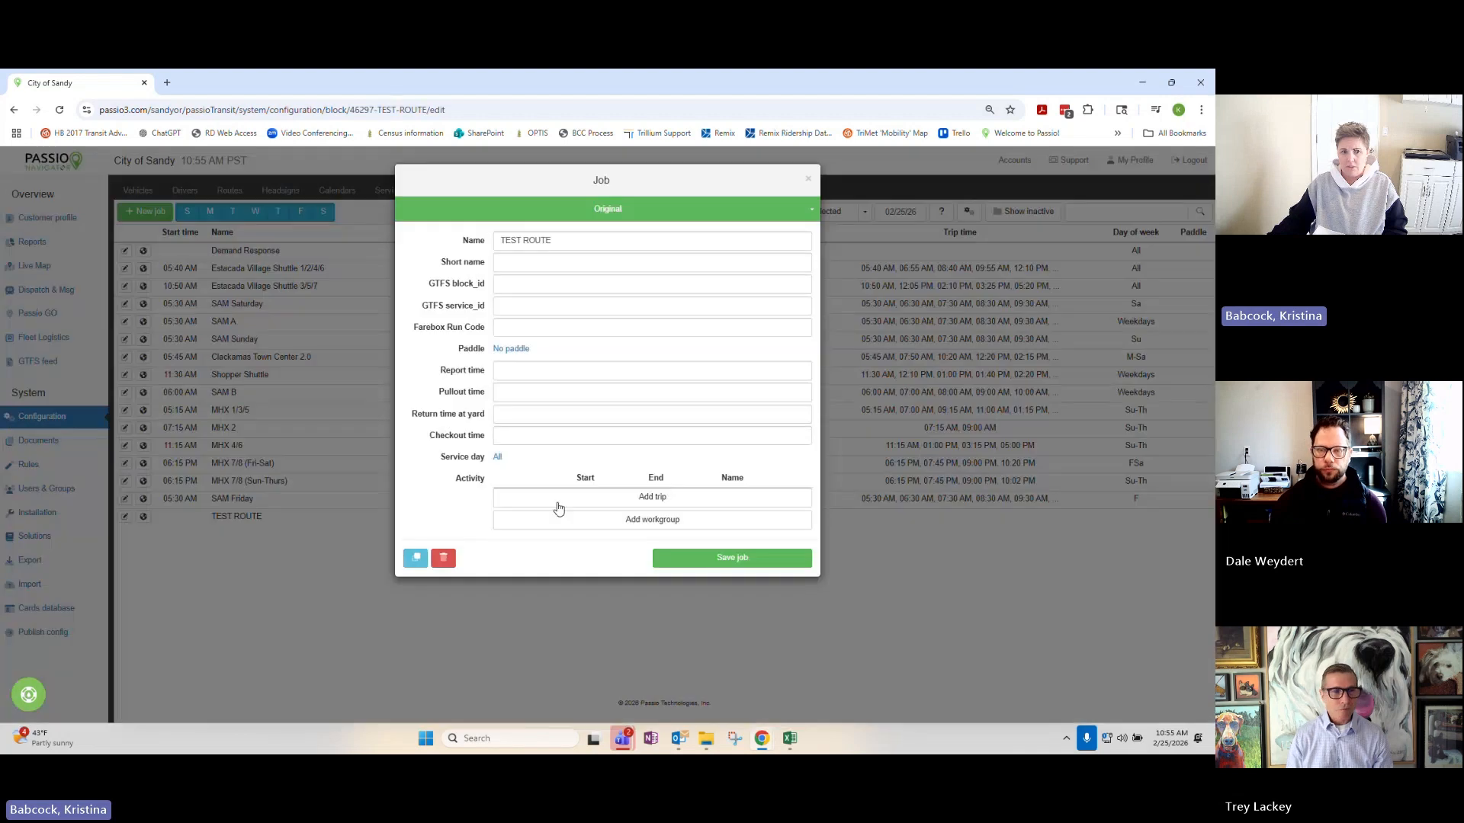
{"action": "left_click", "coordinate": [621, 506]}
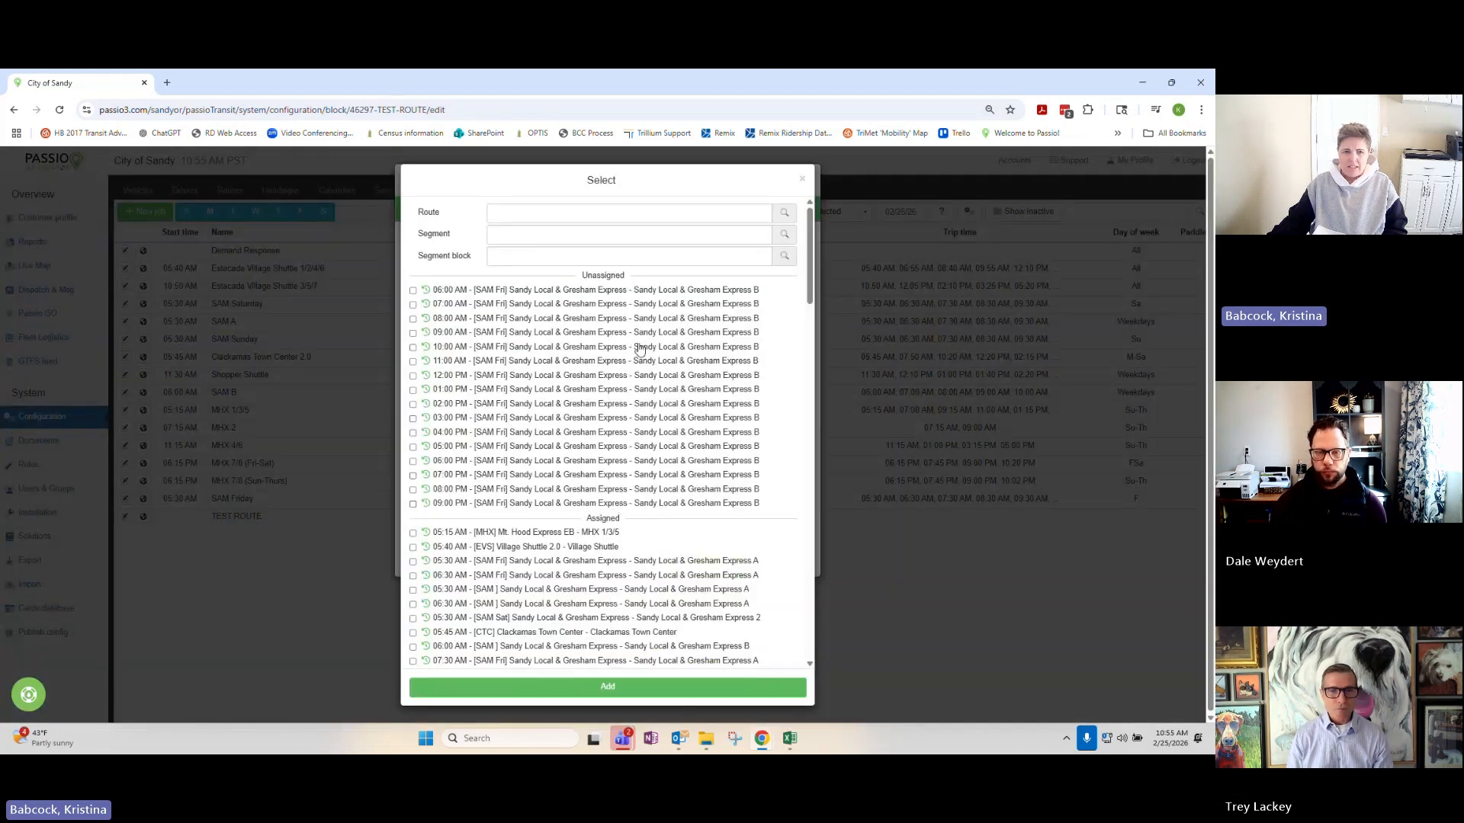
{"action": "scroll", "coordinate": [638, 350], "scroll_direction": "down", "scroll_amount": 9}
{"action": "scroll", "coordinate": [638, 350], "scroll_direction": "up", "scroll_amount": 10}
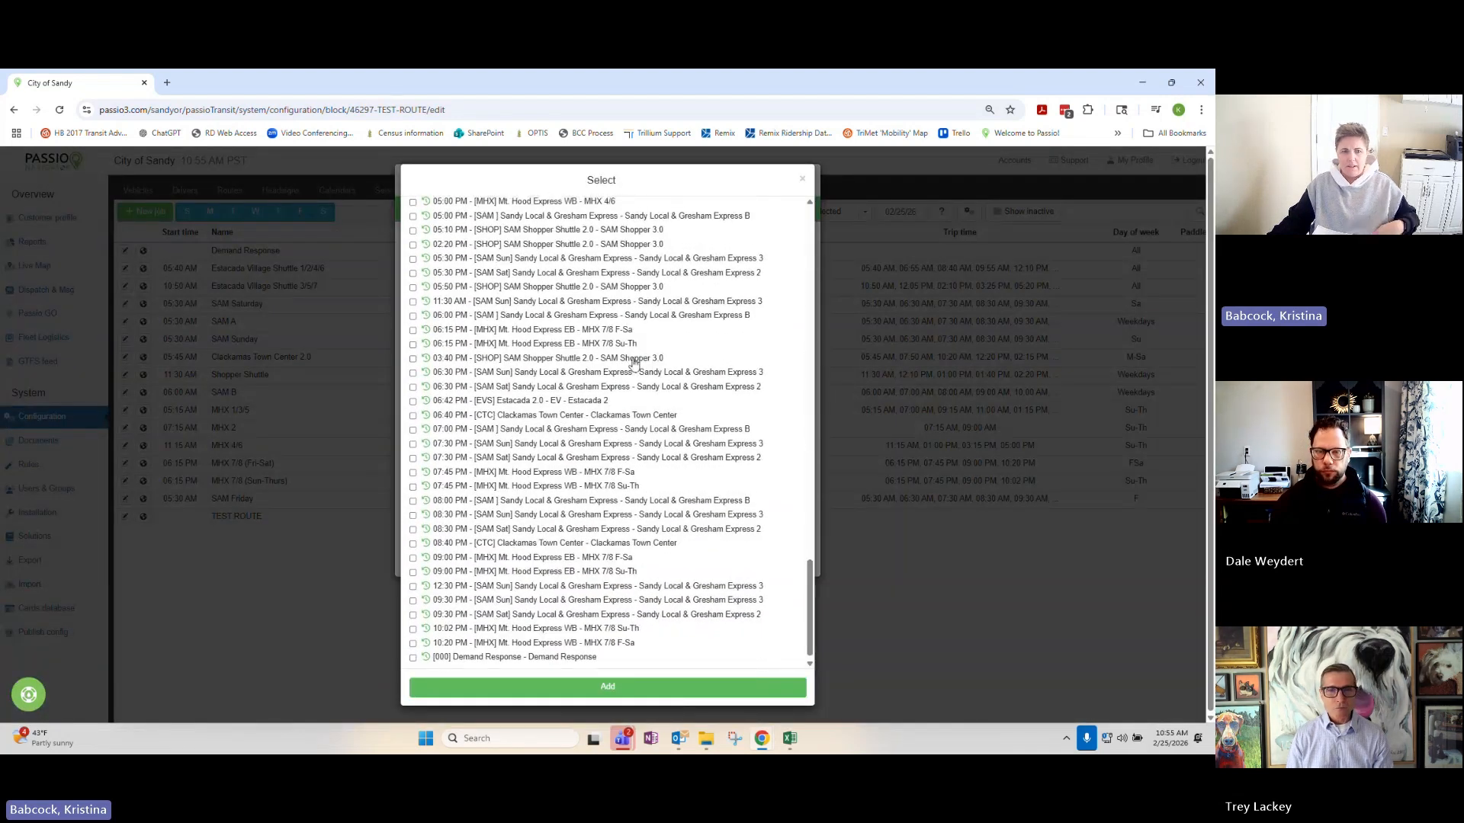
{"action": "left_click", "coordinate": [558, 235]}
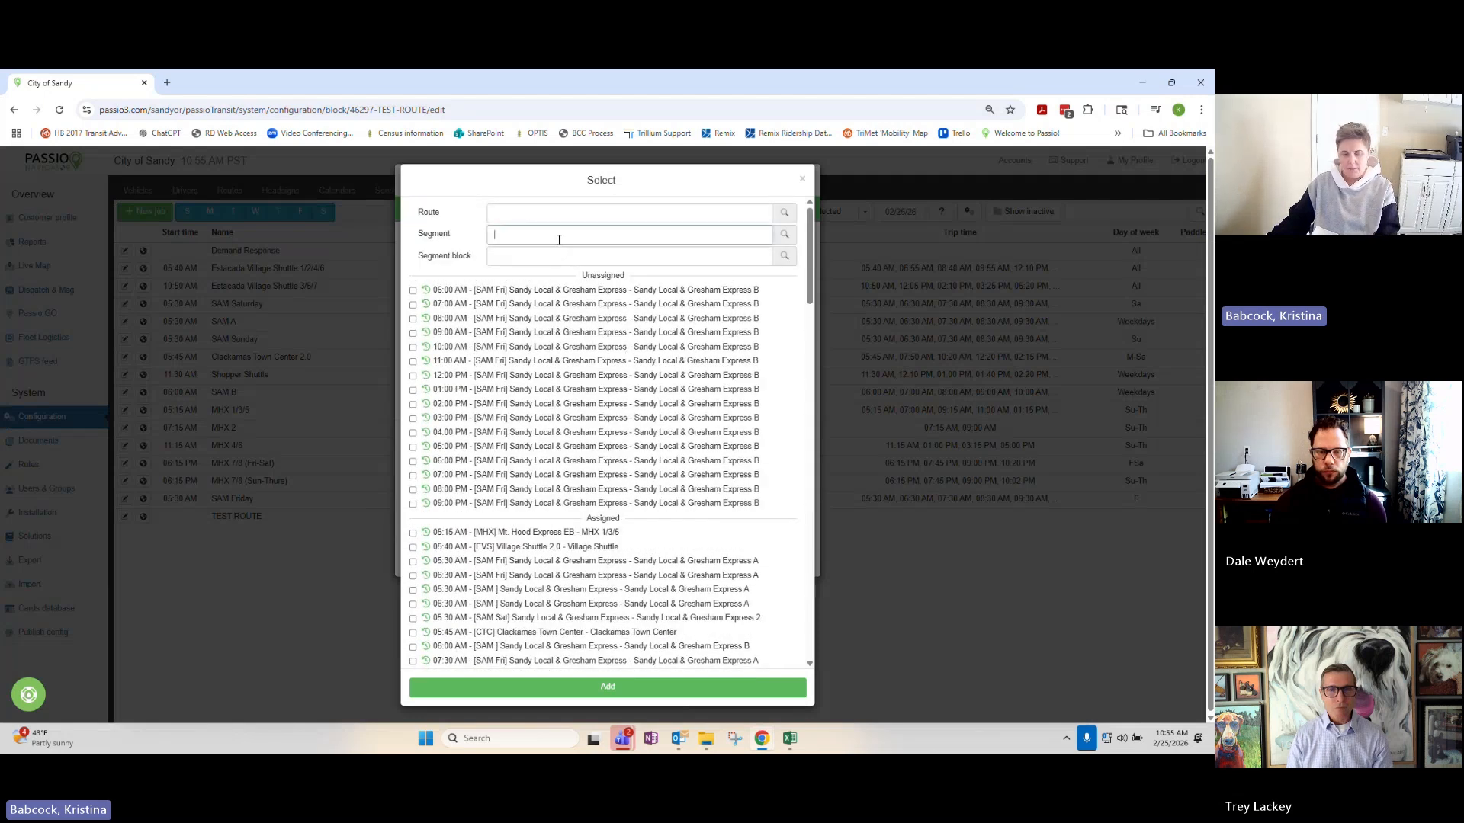
{"action": "type", "text": "test"}
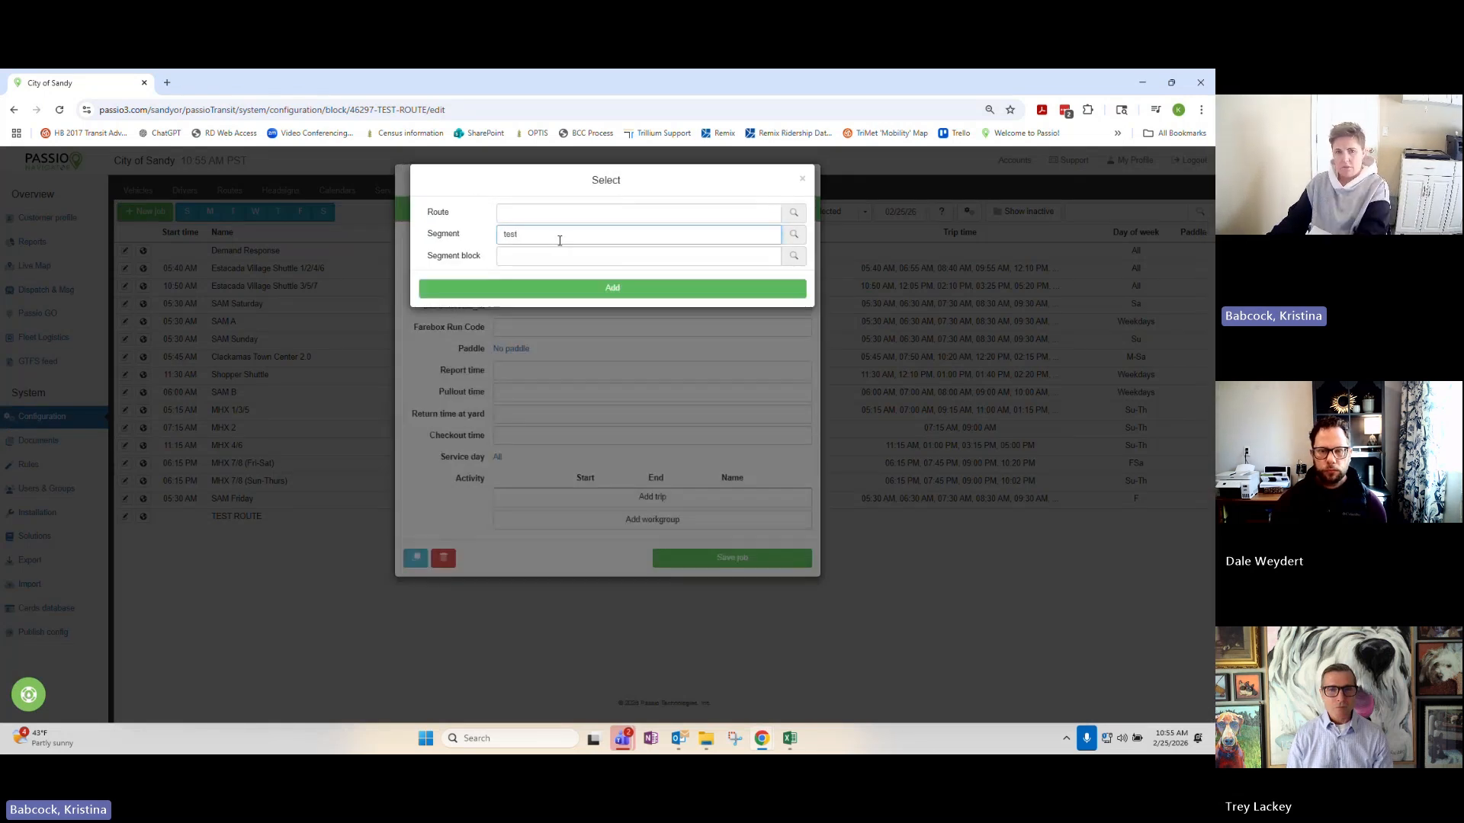
{"action": "key", "text": "BackSpace"}
{"action": "key", "text": "BackSpace"}
{"action": "key", "text": "BackSpace"}
{"action": "key", "text": "BackSpace"}
{"action": "left_click", "coordinate": [798, 182]}
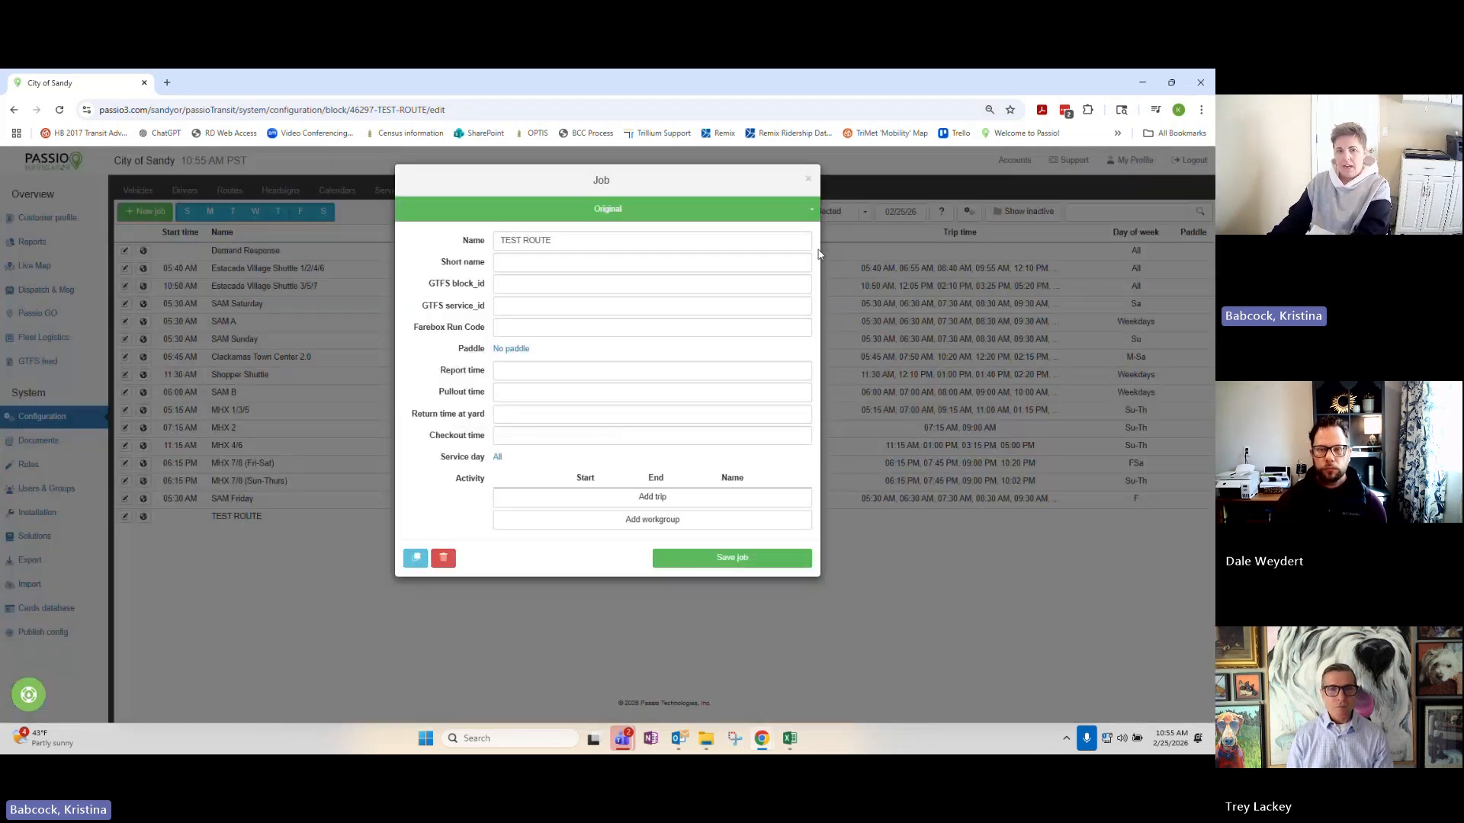
{"action": "left_click", "coordinate": [807, 179]}
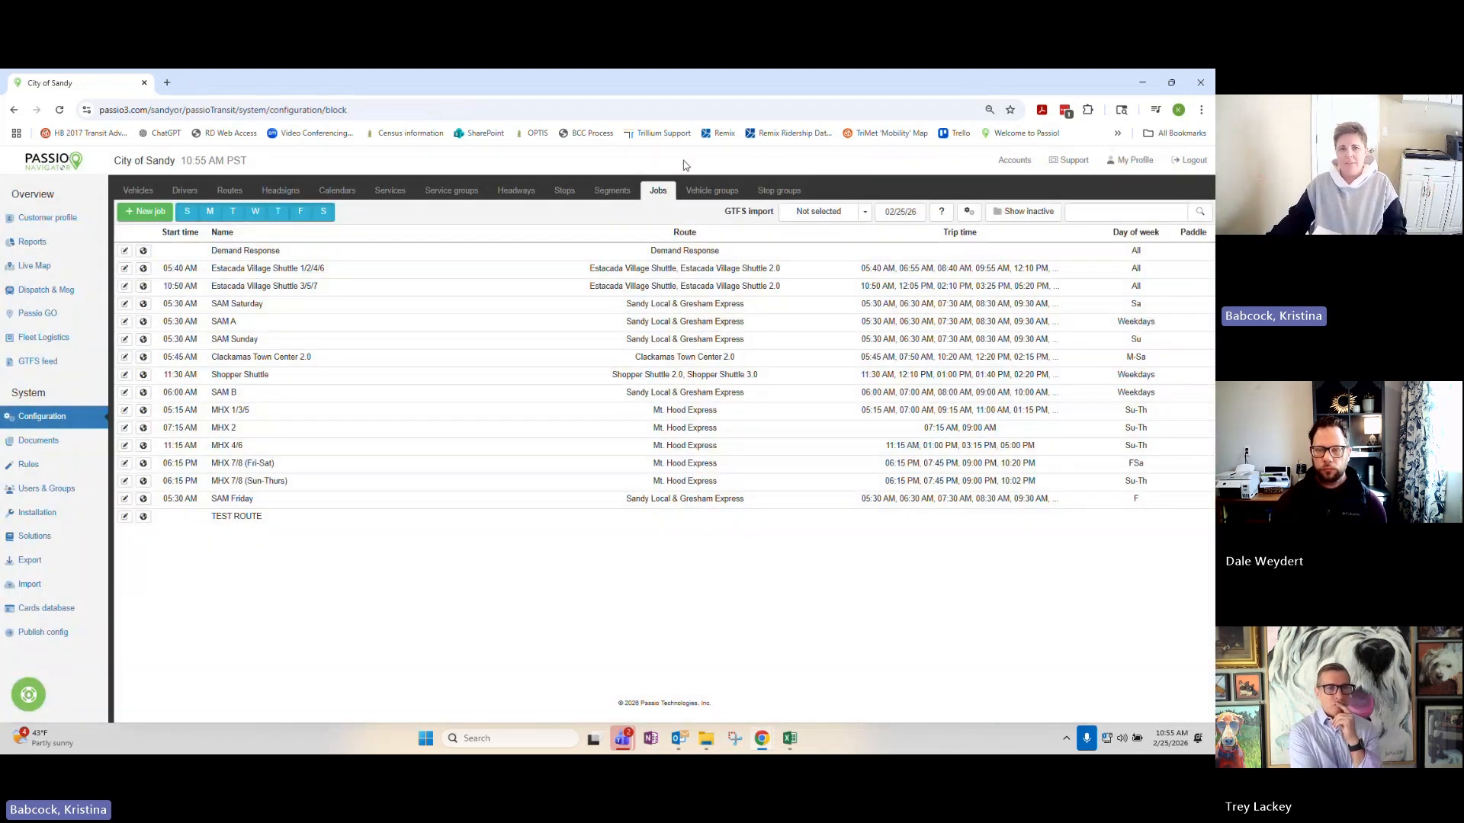
Among the inactive segments, clear the Draft setting of TEST ROUTE (LOOP)'s Original version and save the route version.
{"action": "left_click", "coordinate": [610, 194]}
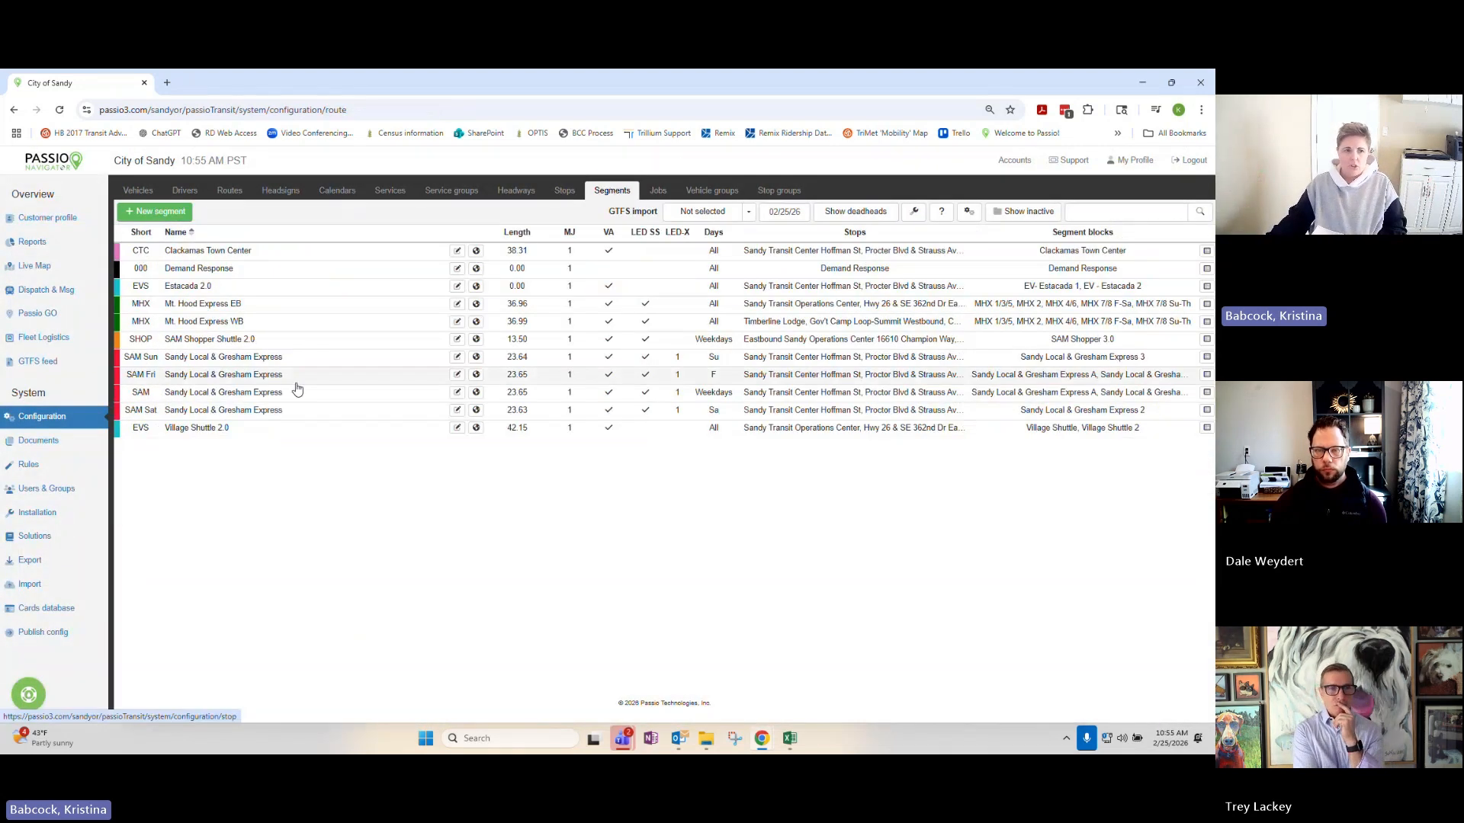
{"action": "left_click", "coordinate": [1027, 212]}
{"action": "scroll", "coordinate": [429, 542], "scroll_direction": "down", "scroll_amount": 5}
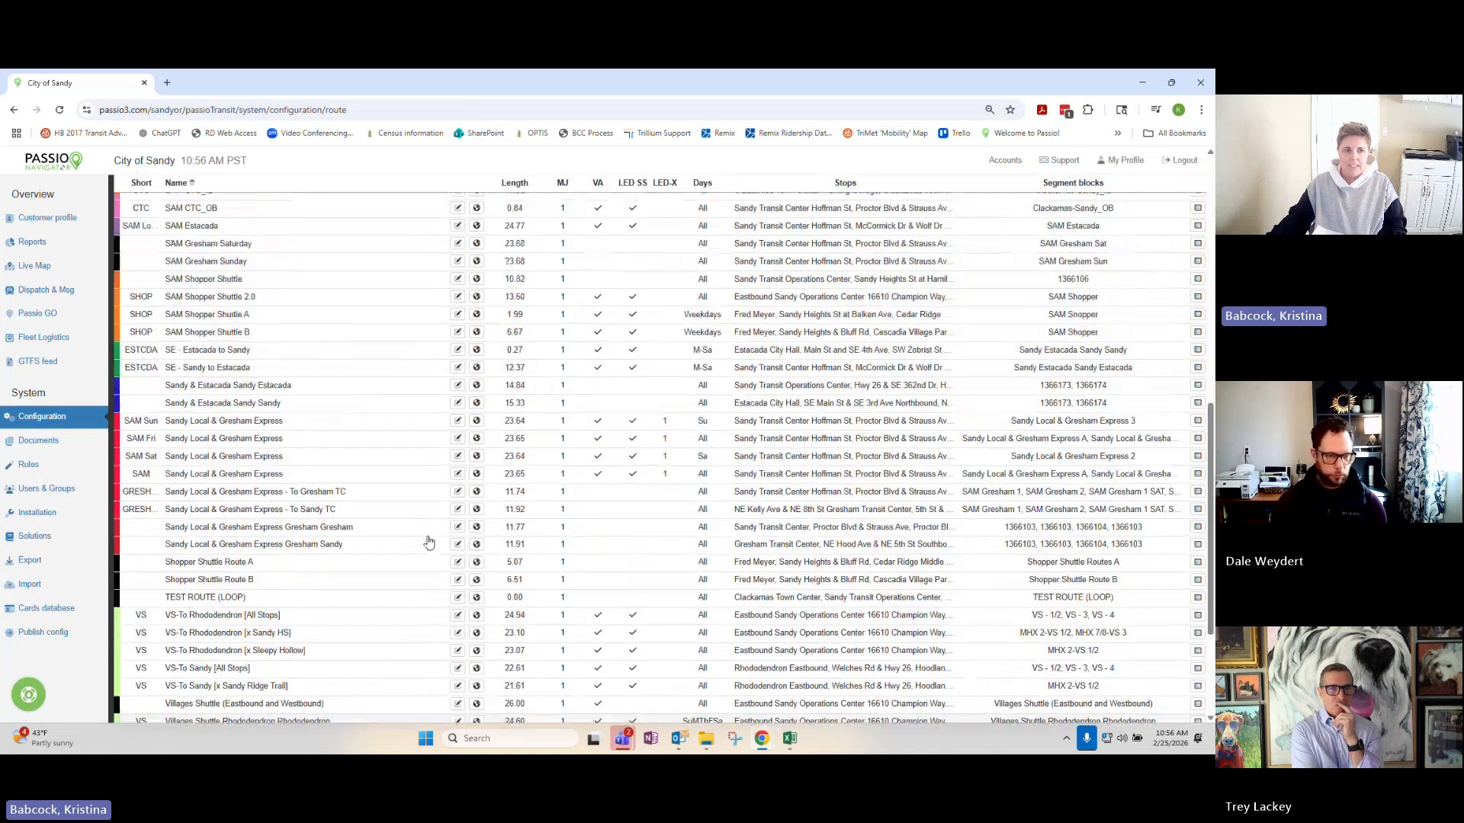
{"action": "scroll", "coordinate": [428, 542], "scroll_direction": "down", "scroll_amount": 1}
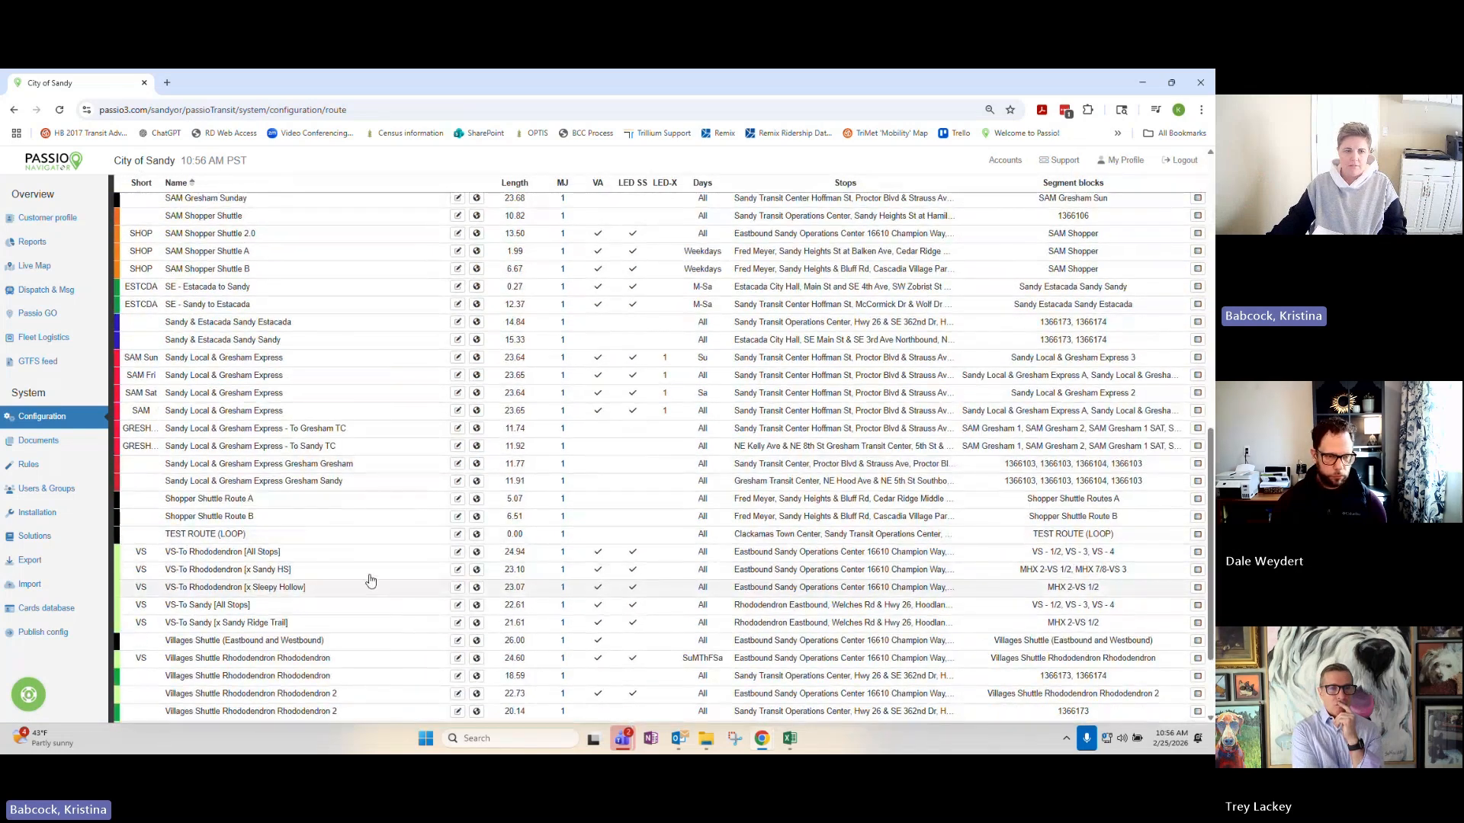
{"action": "left_click", "coordinate": [393, 536]}
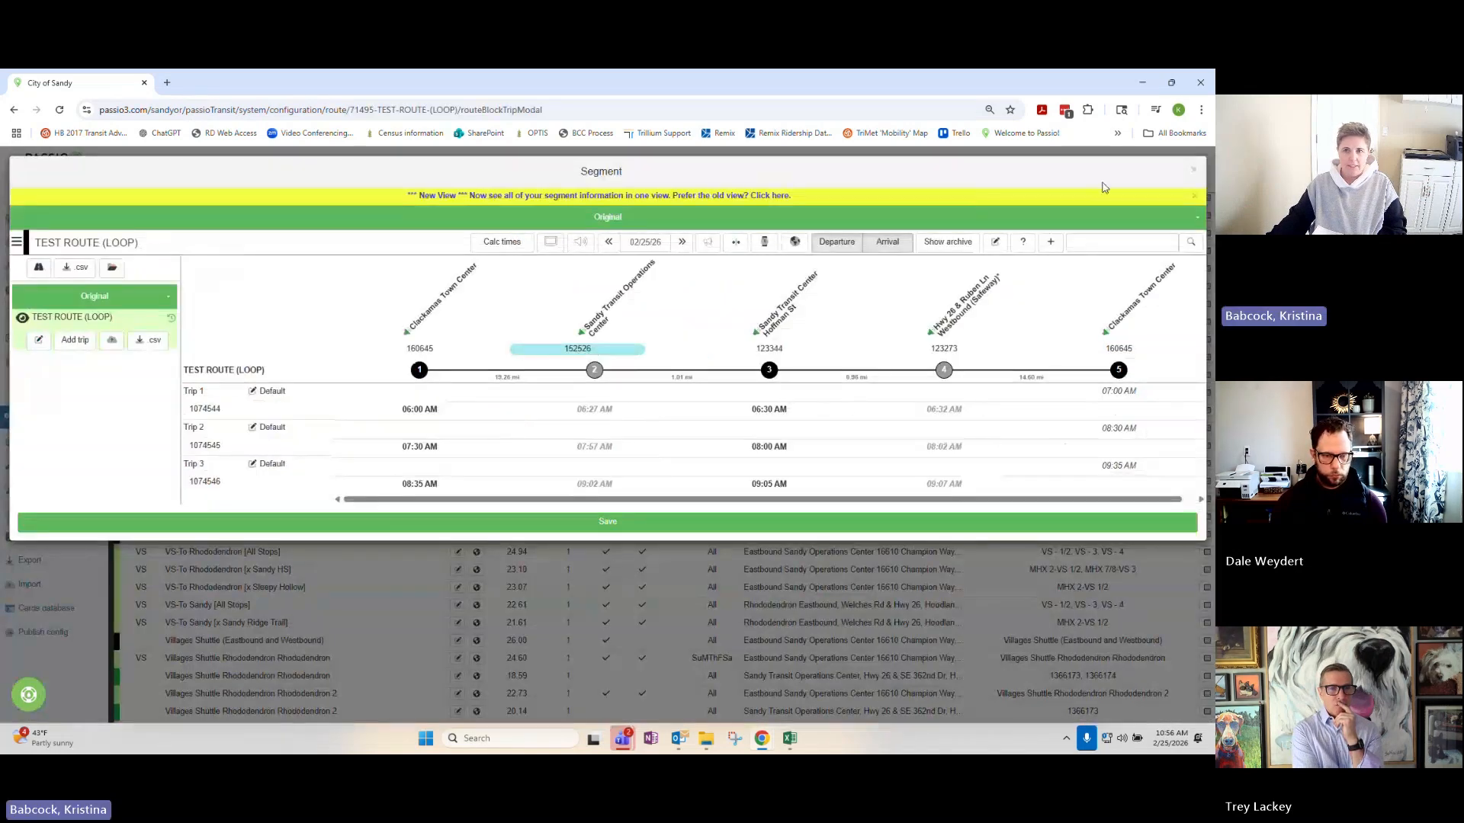
{"action": "left_click", "coordinate": [1190, 172]}
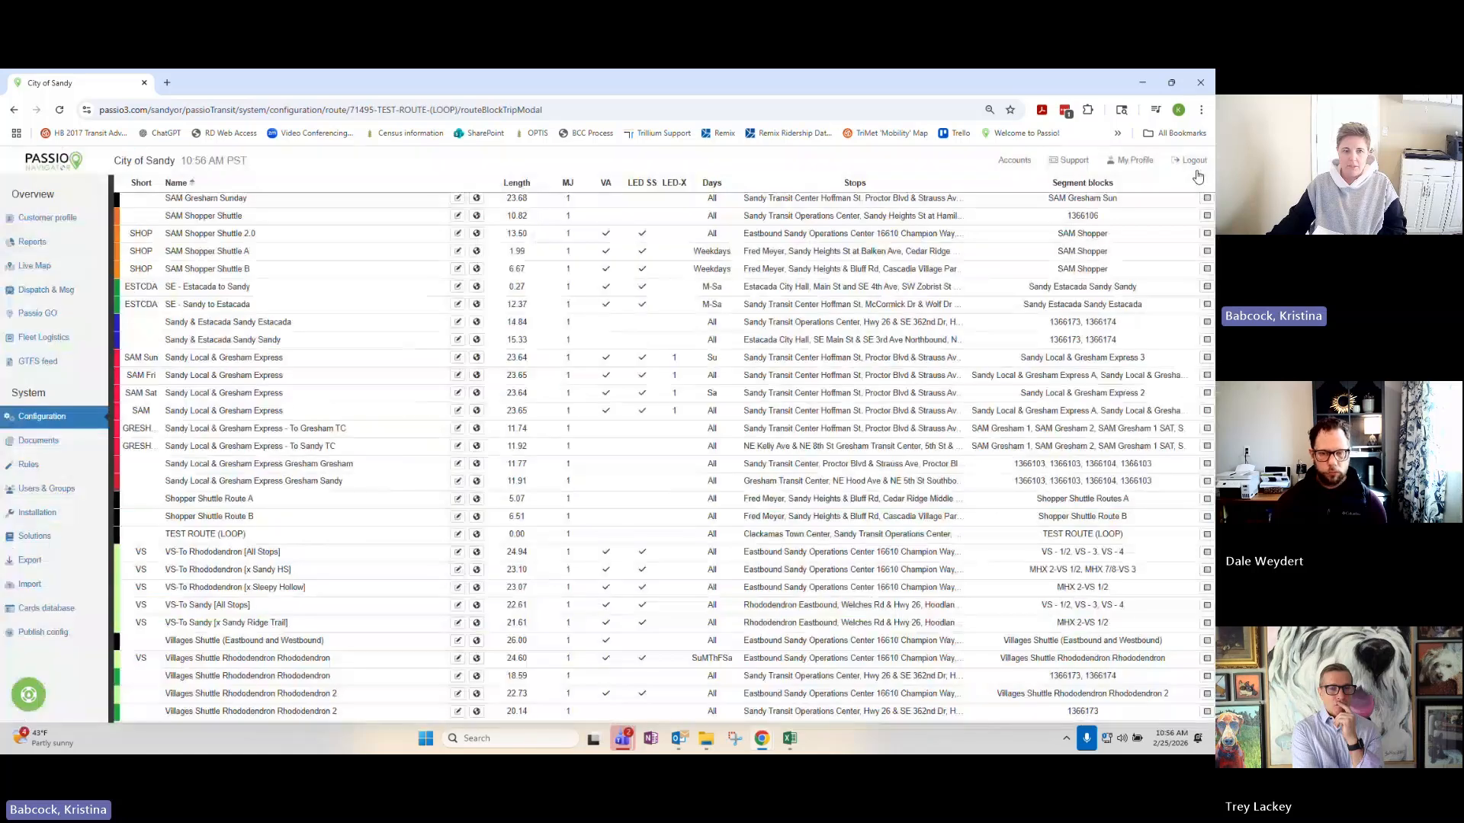
{"action": "left_click", "coordinate": [475, 535]}
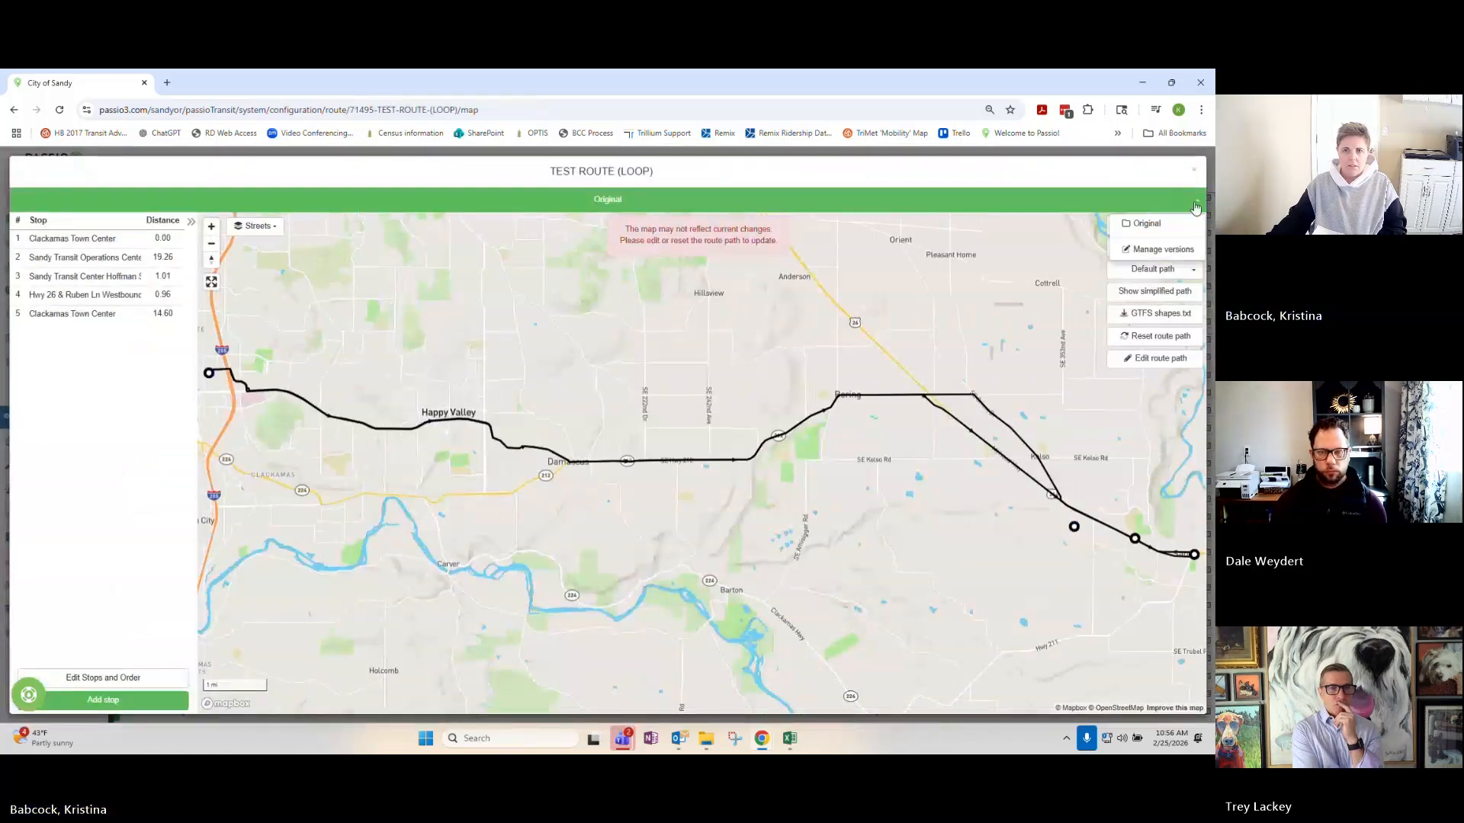
{"action": "left_click", "coordinate": [1163, 248]}
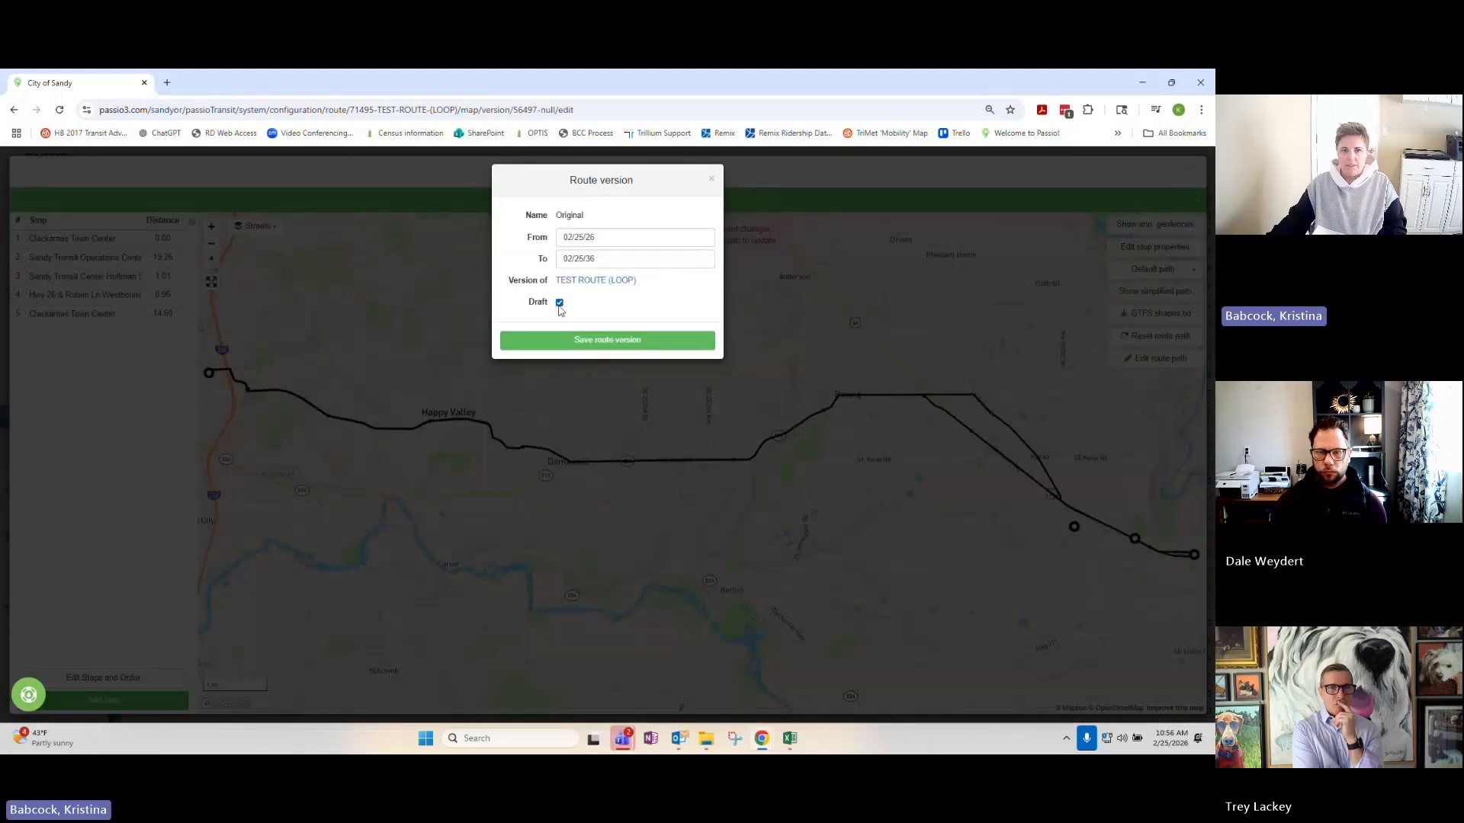
{"action": "left_click", "coordinate": [560, 302]}
{"action": "left_click", "coordinate": [597, 340]}
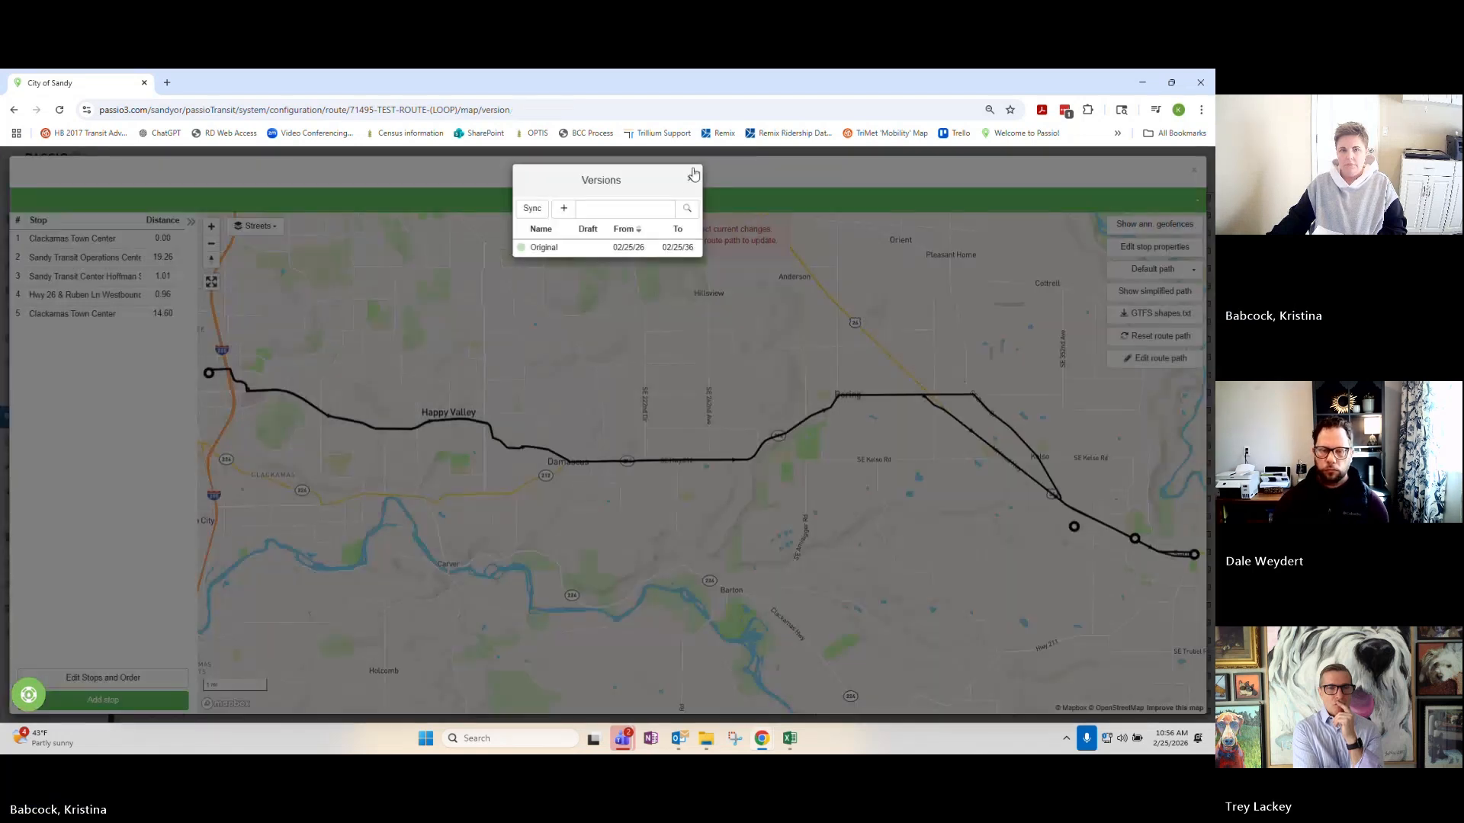
{"action": "left_click", "coordinate": [694, 174]}
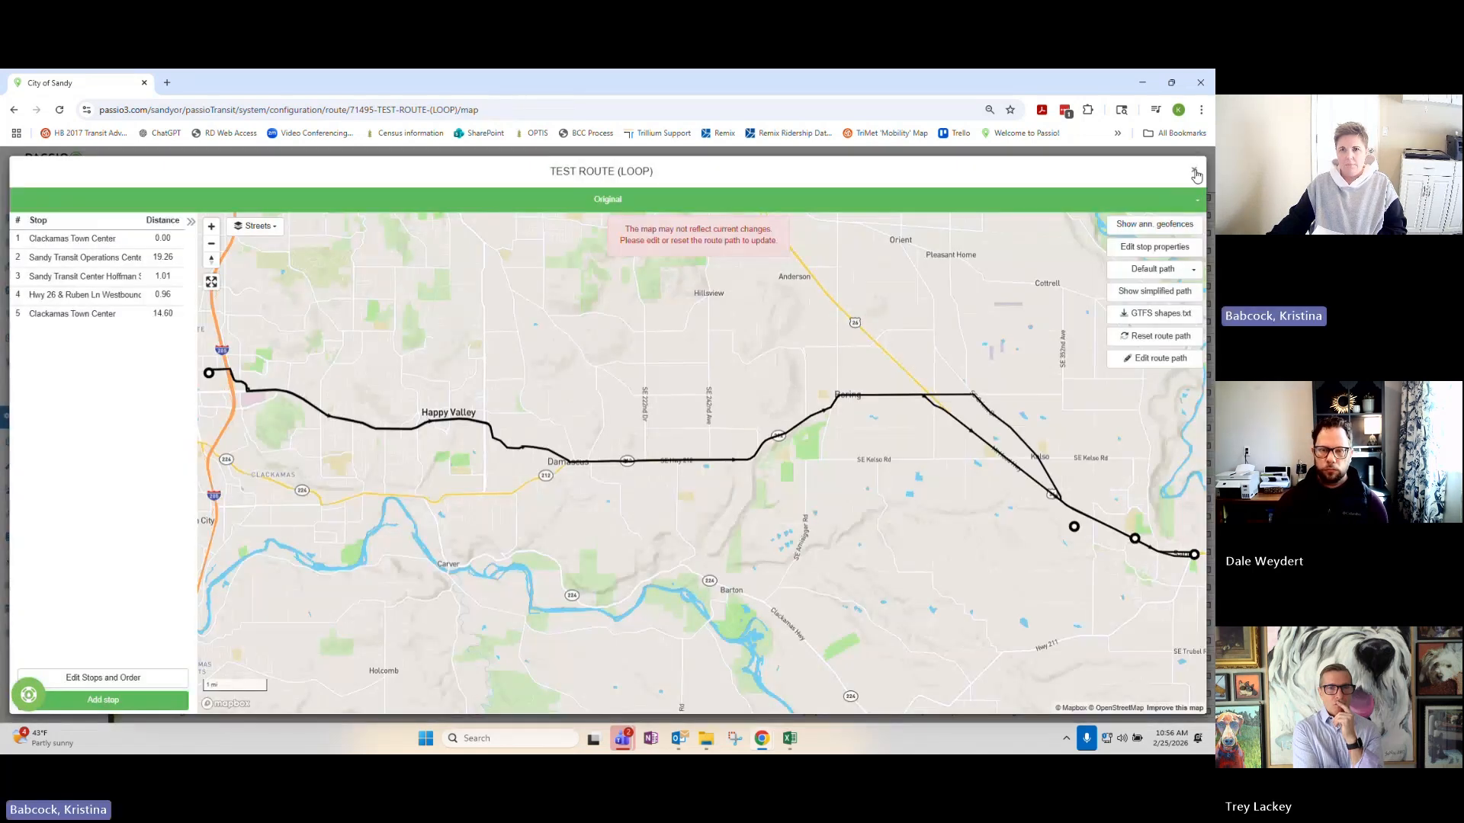
{"action": "left_click", "coordinate": [1196, 173]}
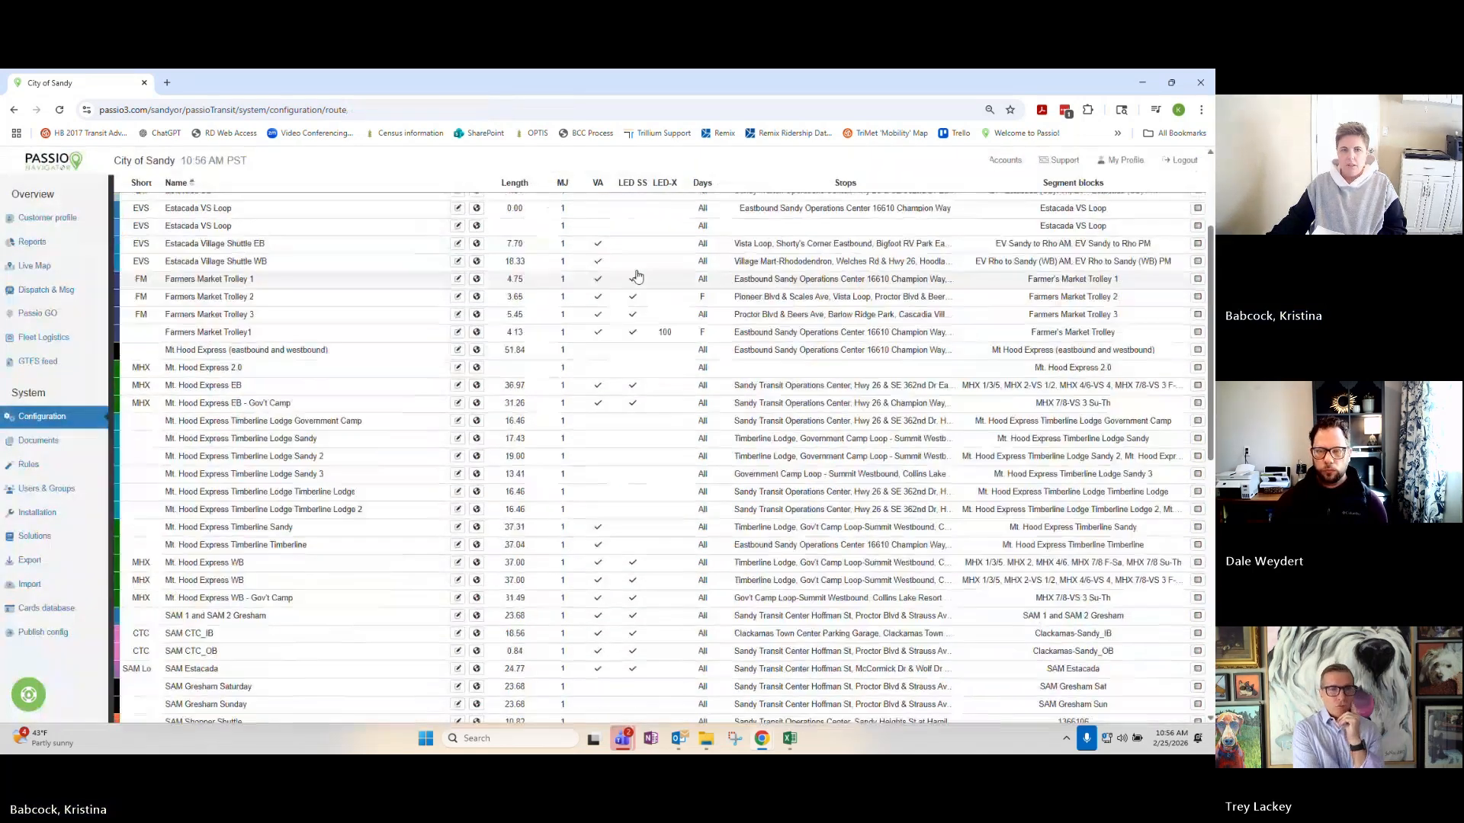
Add the 06:00 AM, 07:30 AM and 08:35 AM trips of TEST ROUTE (LOOP) to the TEST ROUTE job and save it.
{"action": "left_click", "coordinate": [669, 194]}
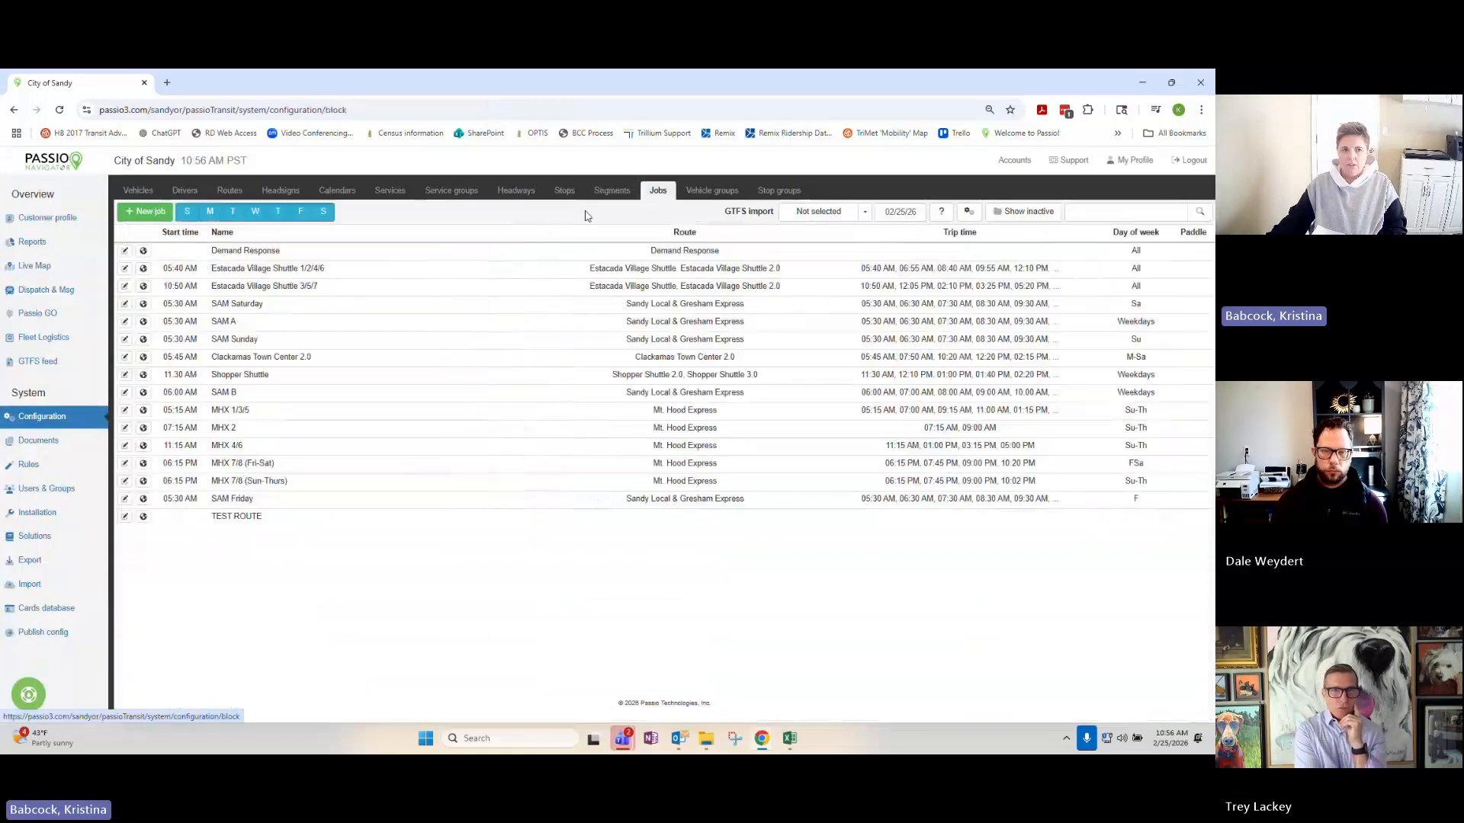
{"action": "left_click", "coordinate": [125, 518]}
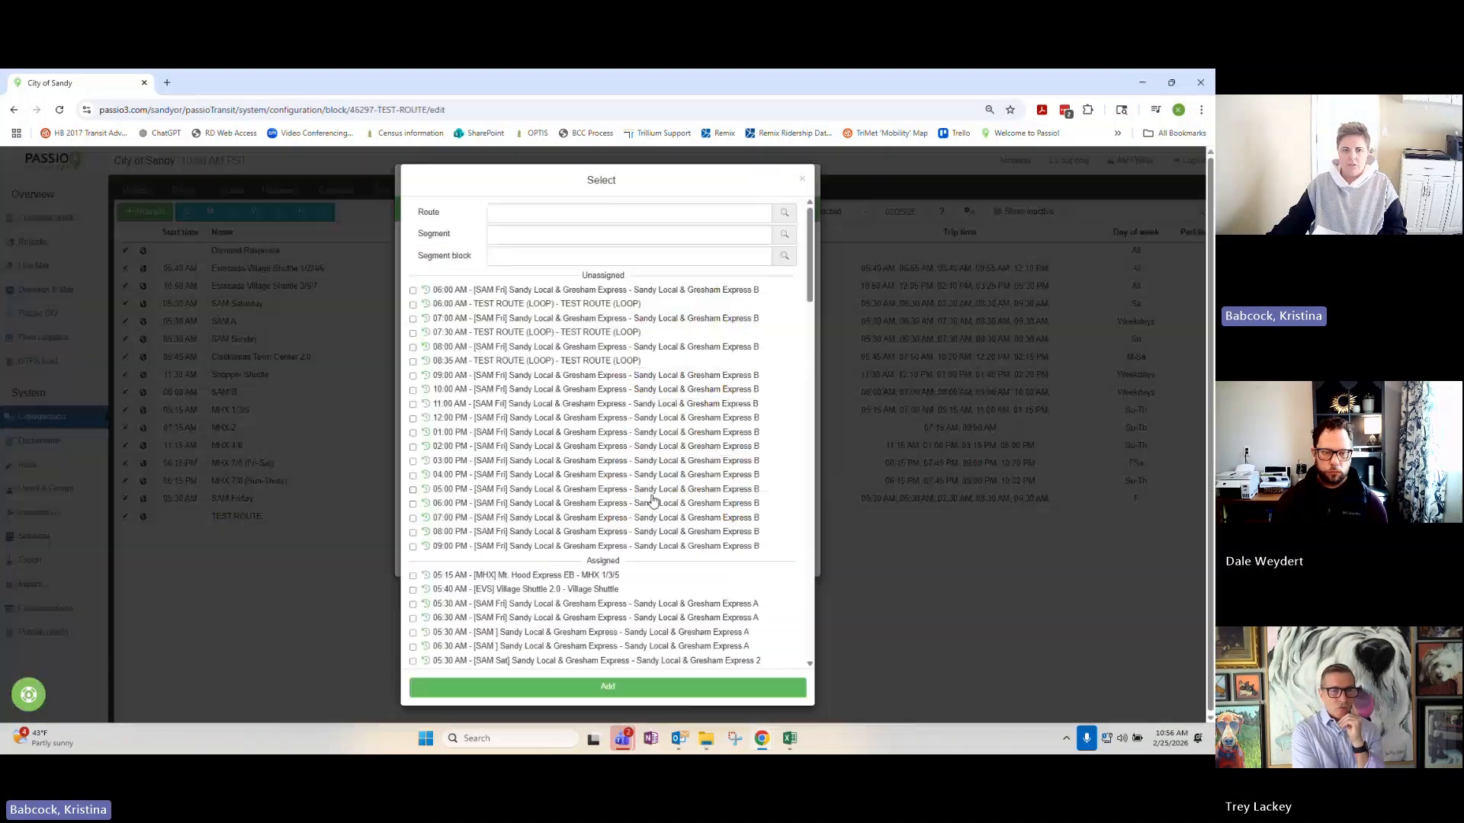
{"action": "left_click", "coordinate": [612, 232]}
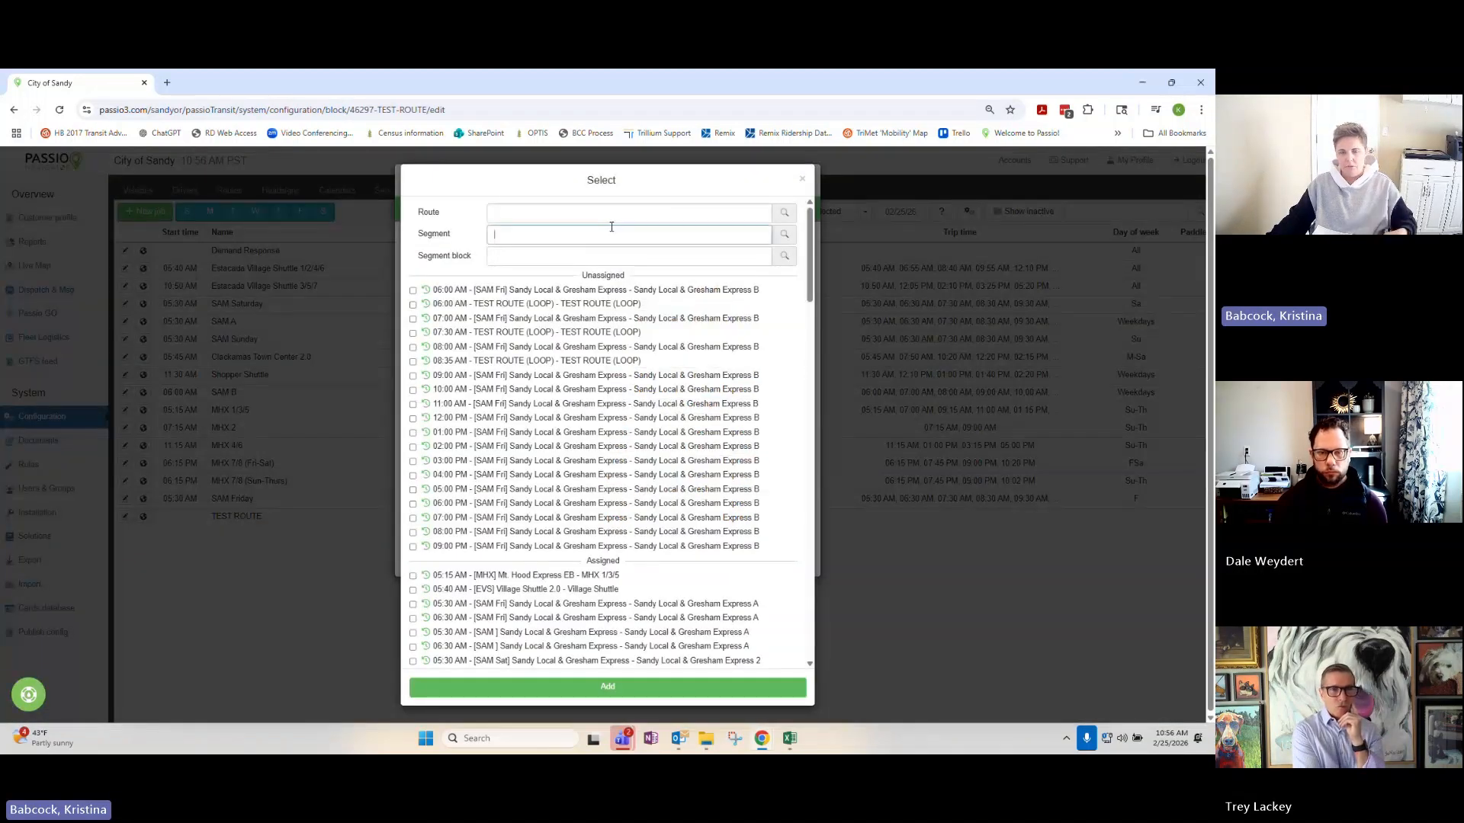
{"action": "type", "text": "test"}
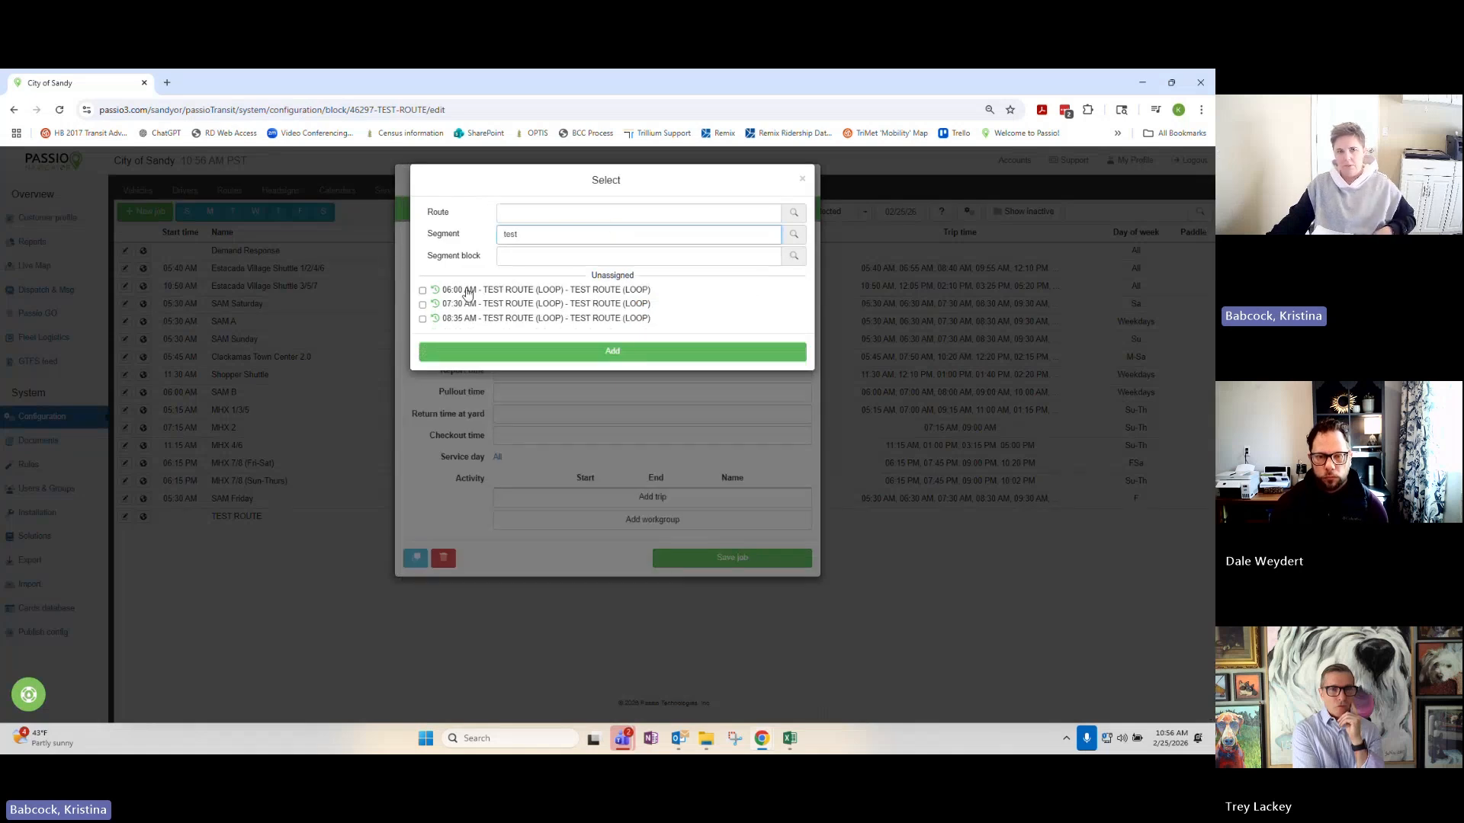
{"action": "left_click", "coordinate": [422, 290]}
{"action": "left_click", "coordinate": [423, 304]}
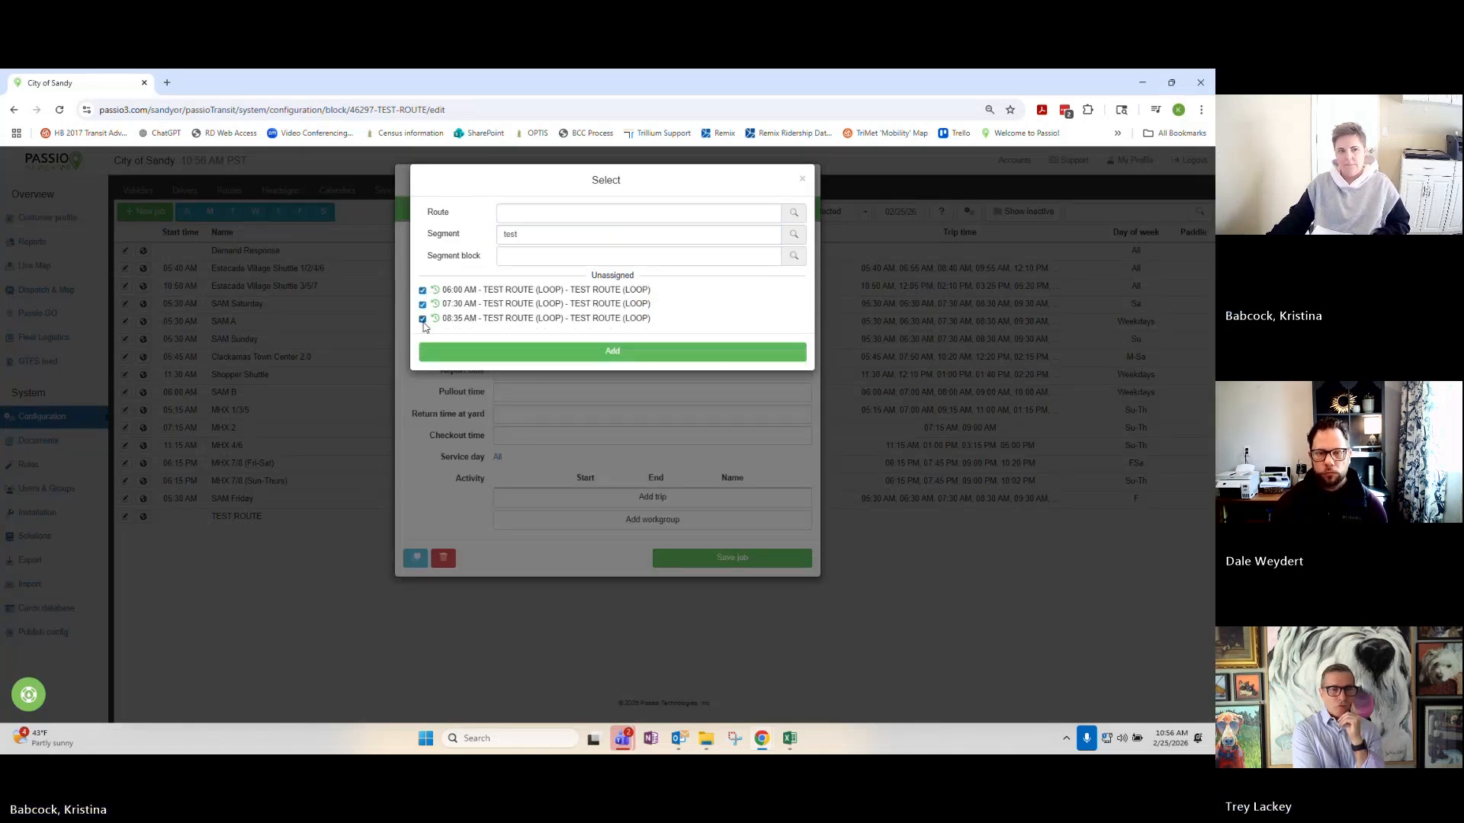
{"action": "left_click", "coordinate": [458, 350]}
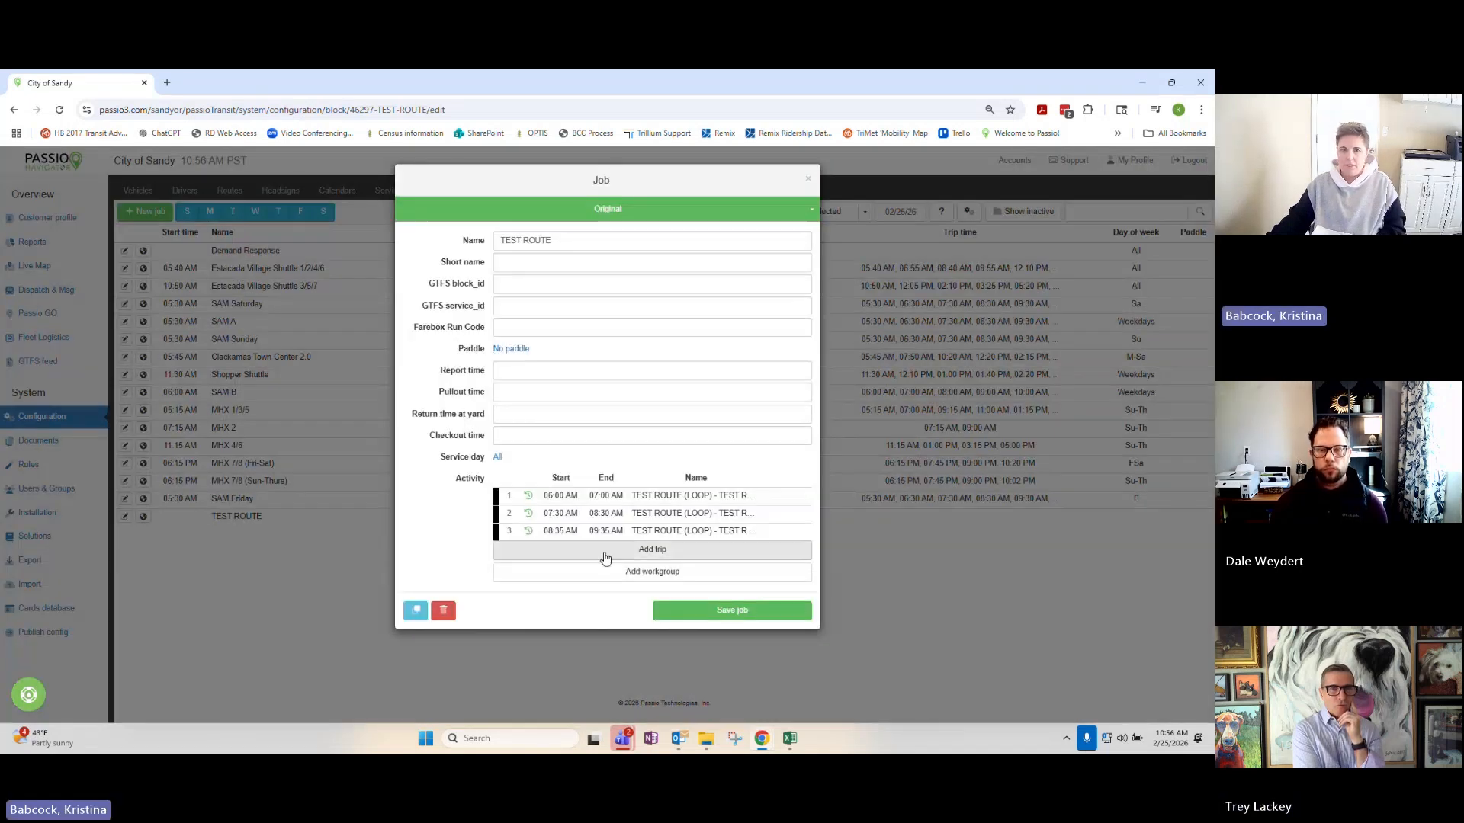
{"action": "left_click", "coordinate": [689, 610]}
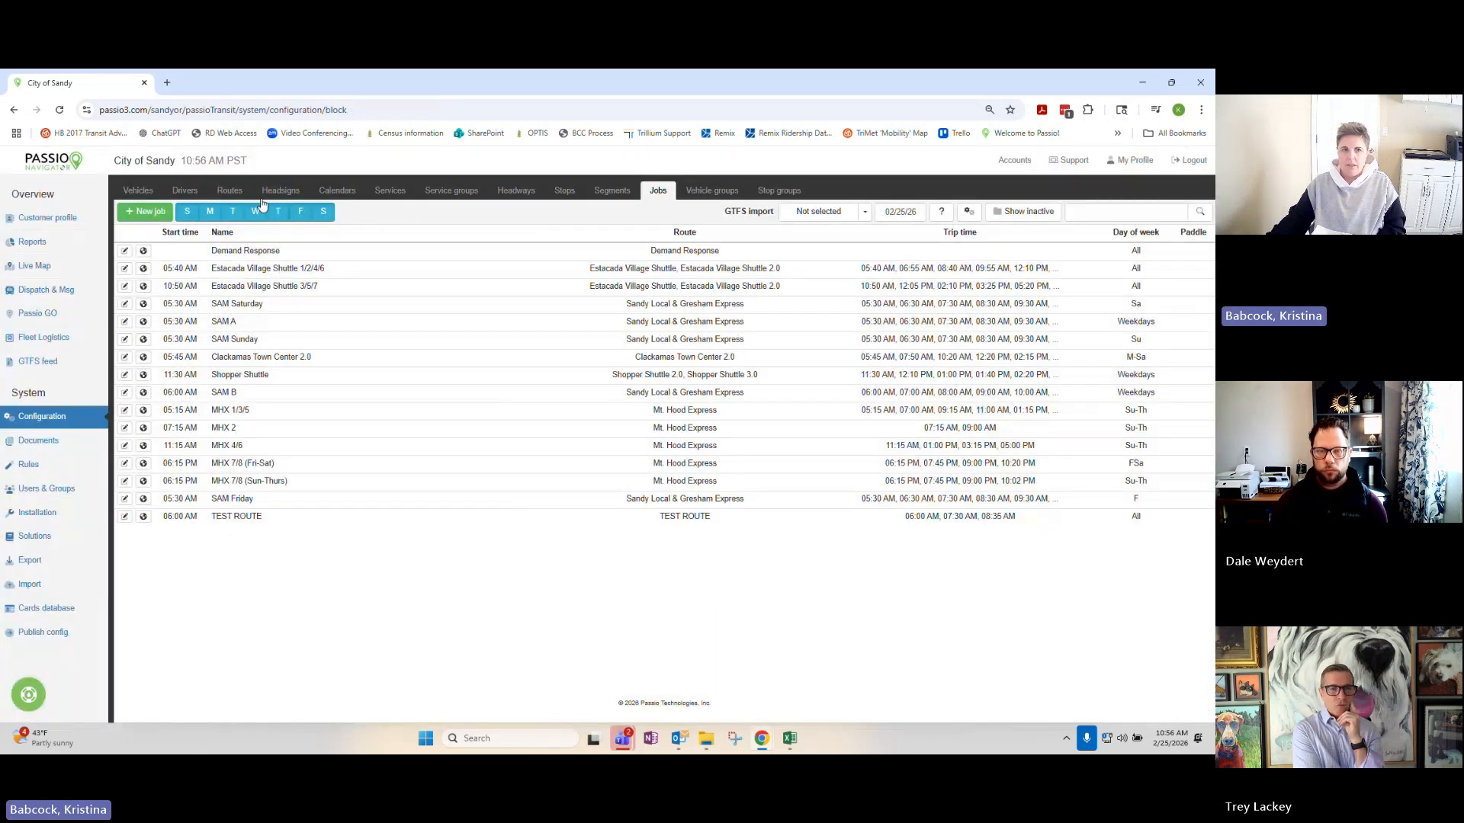
Review the TEST ROUTE's general settings and its assigned segment in the route configuration, and save the route.
{"action": "left_click", "coordinate": [229, 191]}
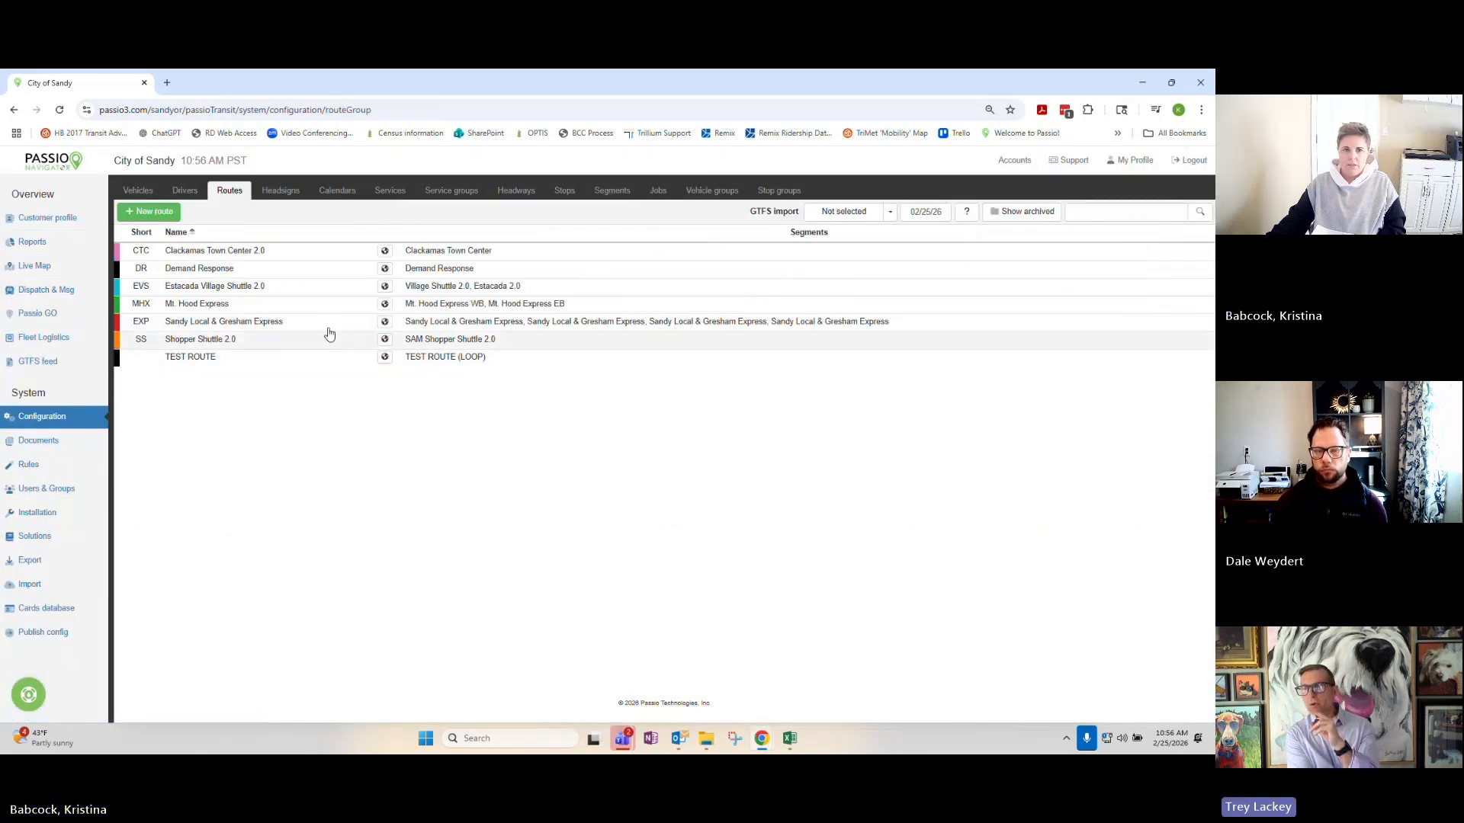
{"action": "left_click", "coordinate": [656, 192]}
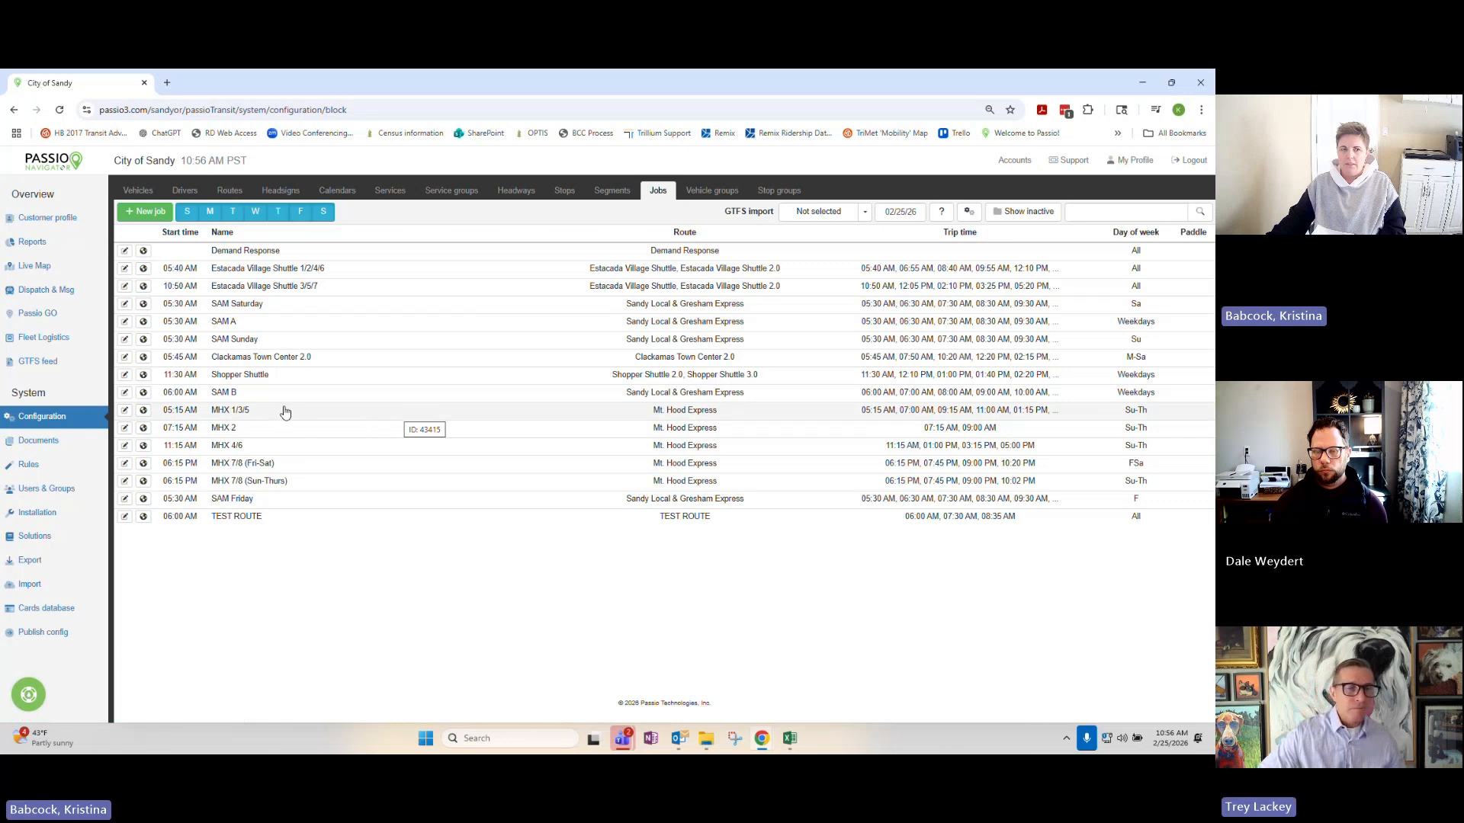
{"action": "left_click", "coordinate": [222, 192]}
{"action": "left_click", "coordinate": [155, 356]}
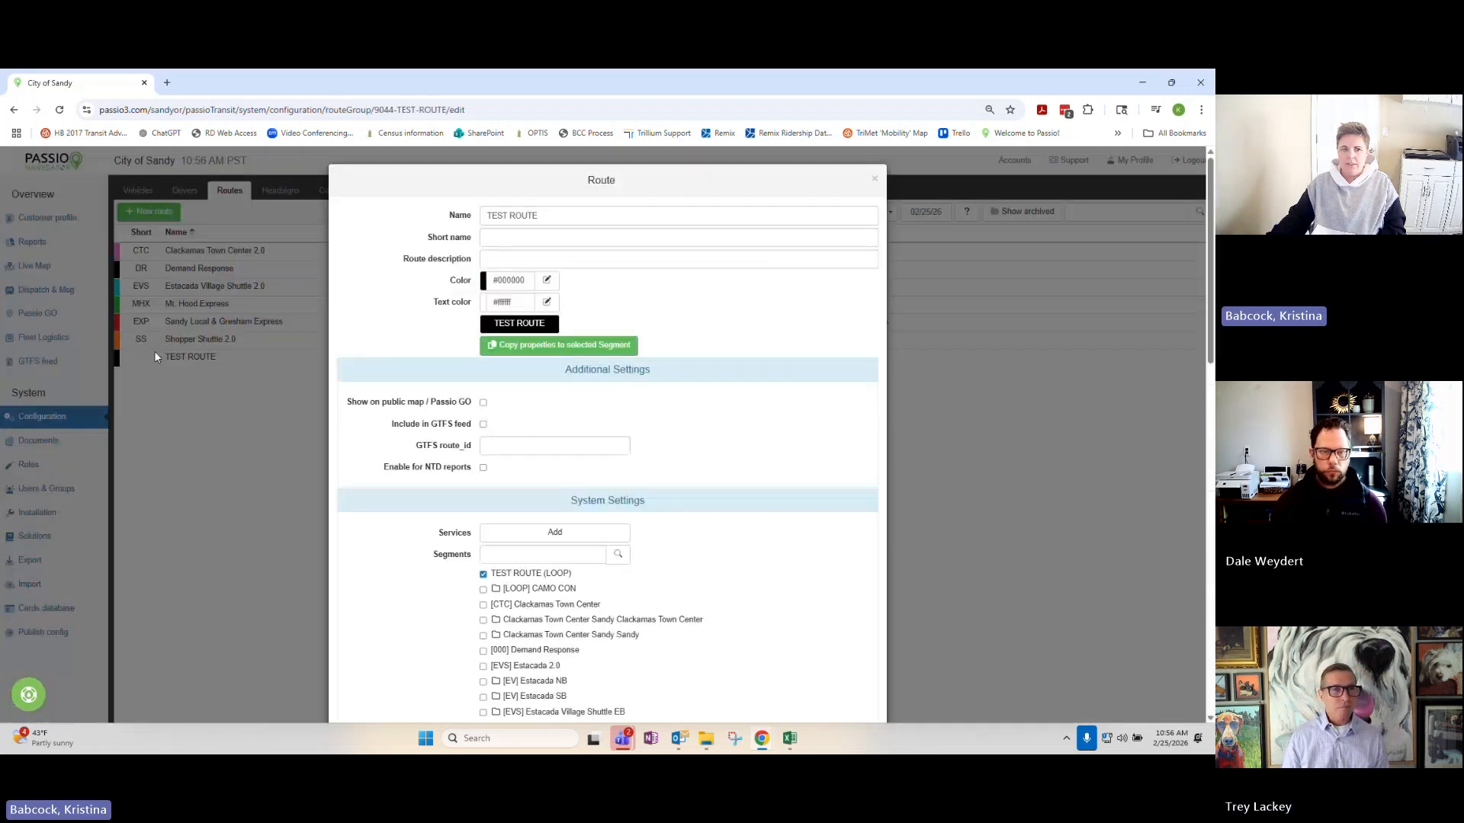
{"action": "scroll", "coordinate": [425, 458], "scroll_direction": "down", "scroll_amount": 2}
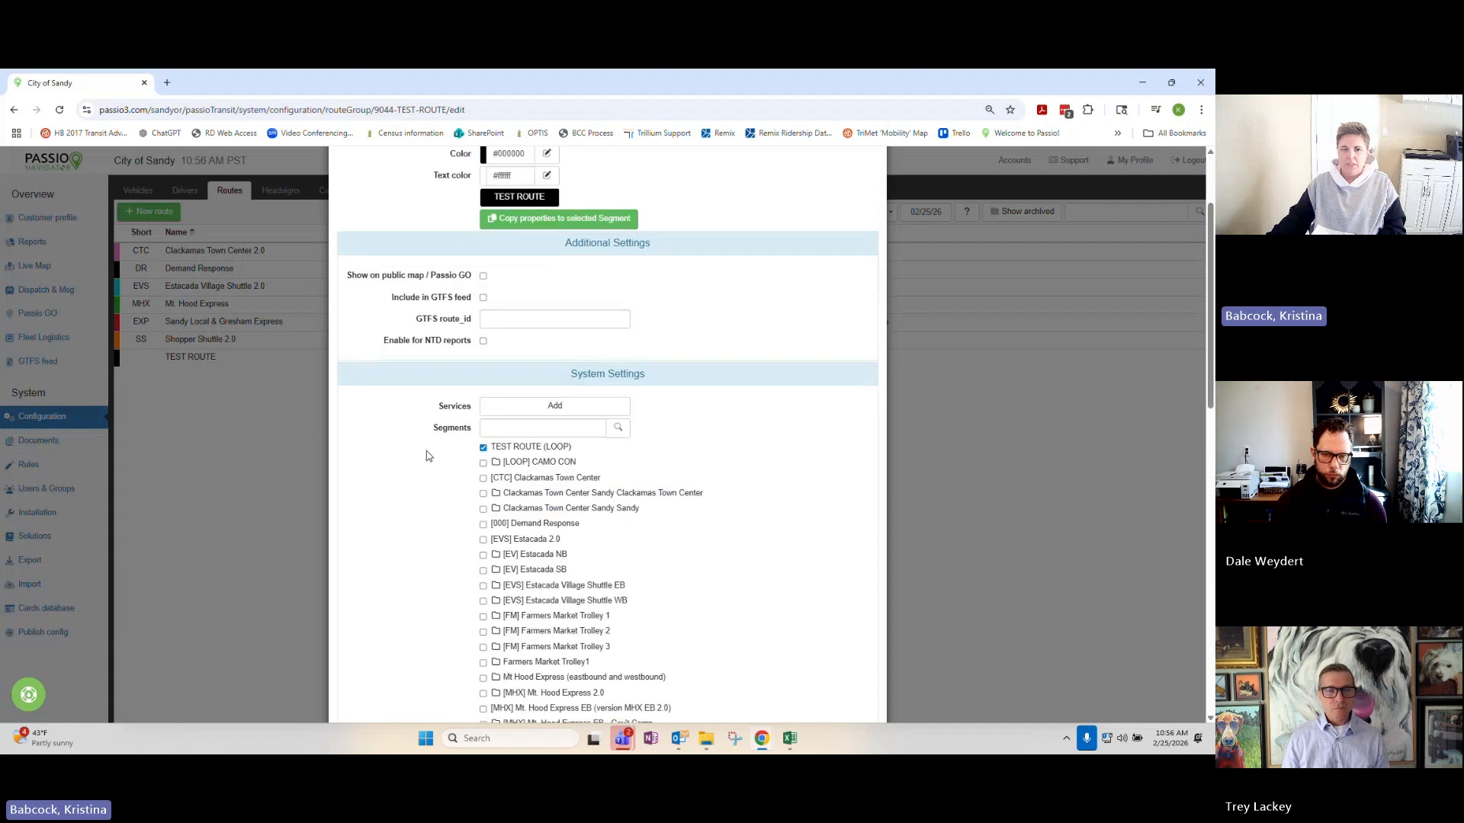
{"action": "scroll", "coordinate": [429, 446], "scroll_direction": "down", "scroll_amount": 2}
{"action": "scroll", "coordinate": [517, 323], "scroll_direction": "down", "scroll_amount": 10}
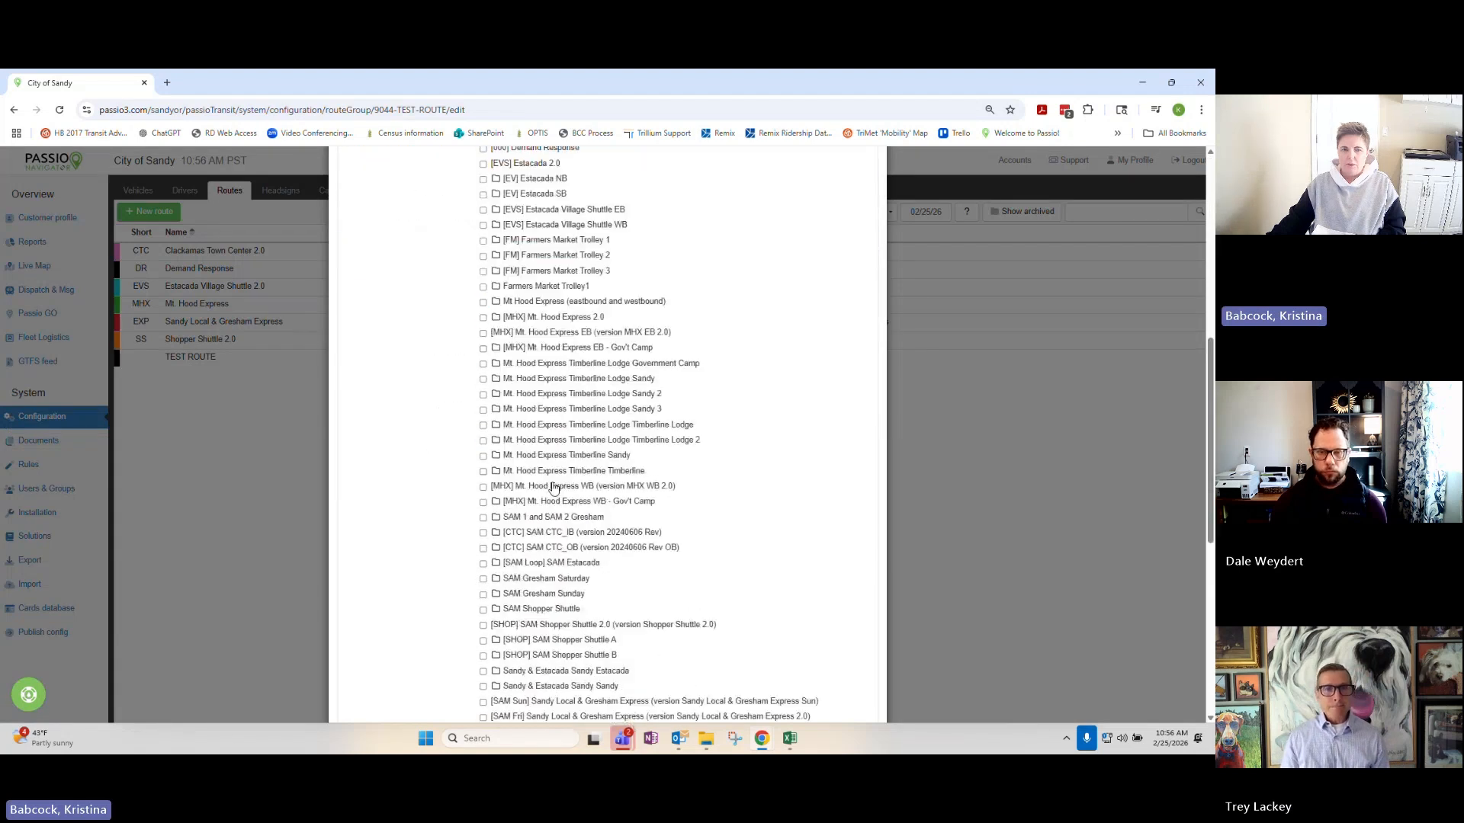
{"action": "scroll", "coordinate": [689, 479], "scroll_direction": "up", "scroll_amount": 6}
{"action": "scroll", "coordinate": [689, 479], "scroll_direction": "down", "scroll_amount": 6}
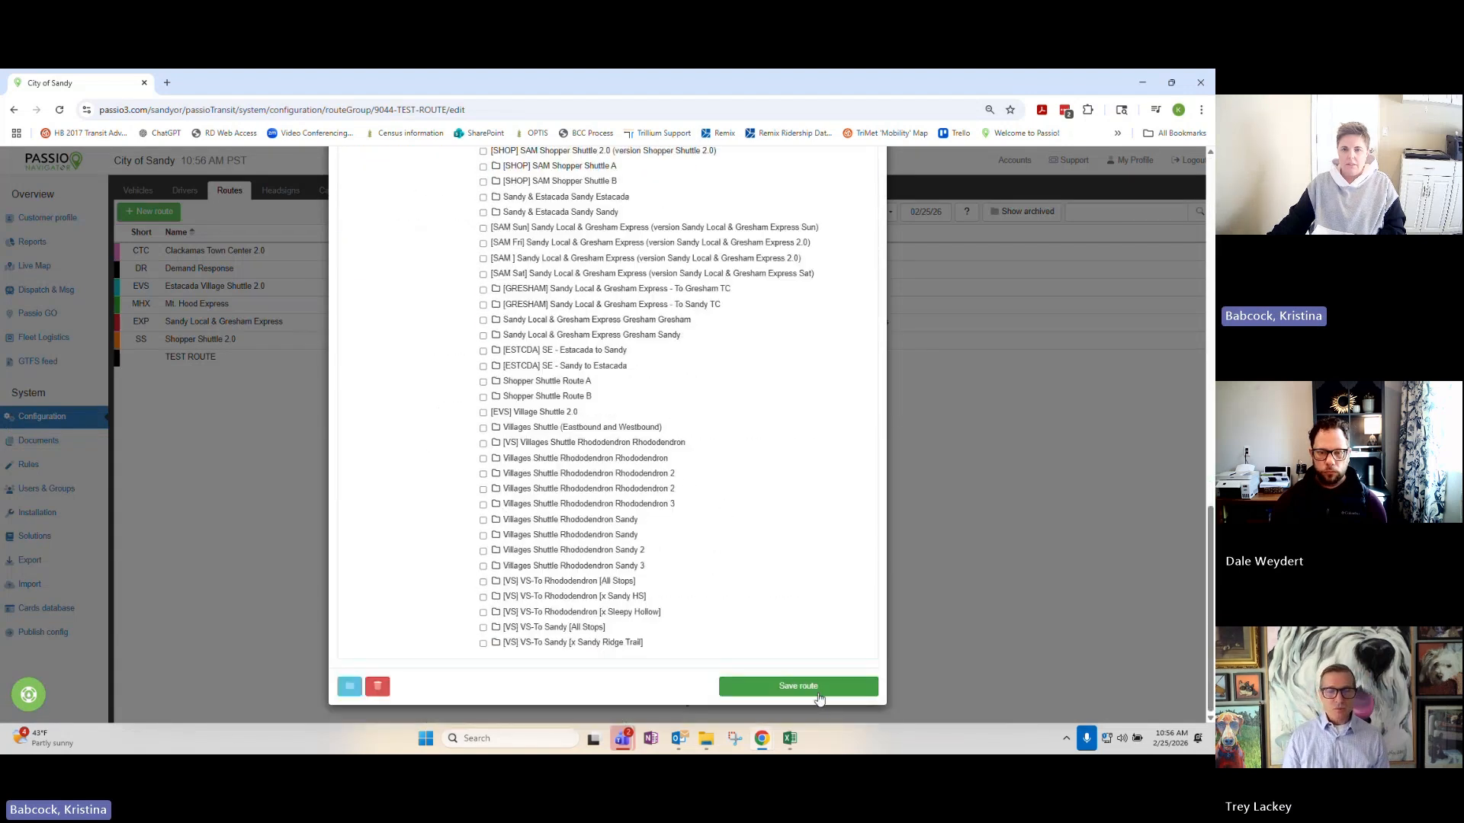
{"action": "left_click", "coordinate": [797, 688]}
Mark the Original version of the TEST ROUTE (LOOP) segment as Draft, save the route version and close the segment.
{"action": "left_click", "coordinate": [628, 196]}
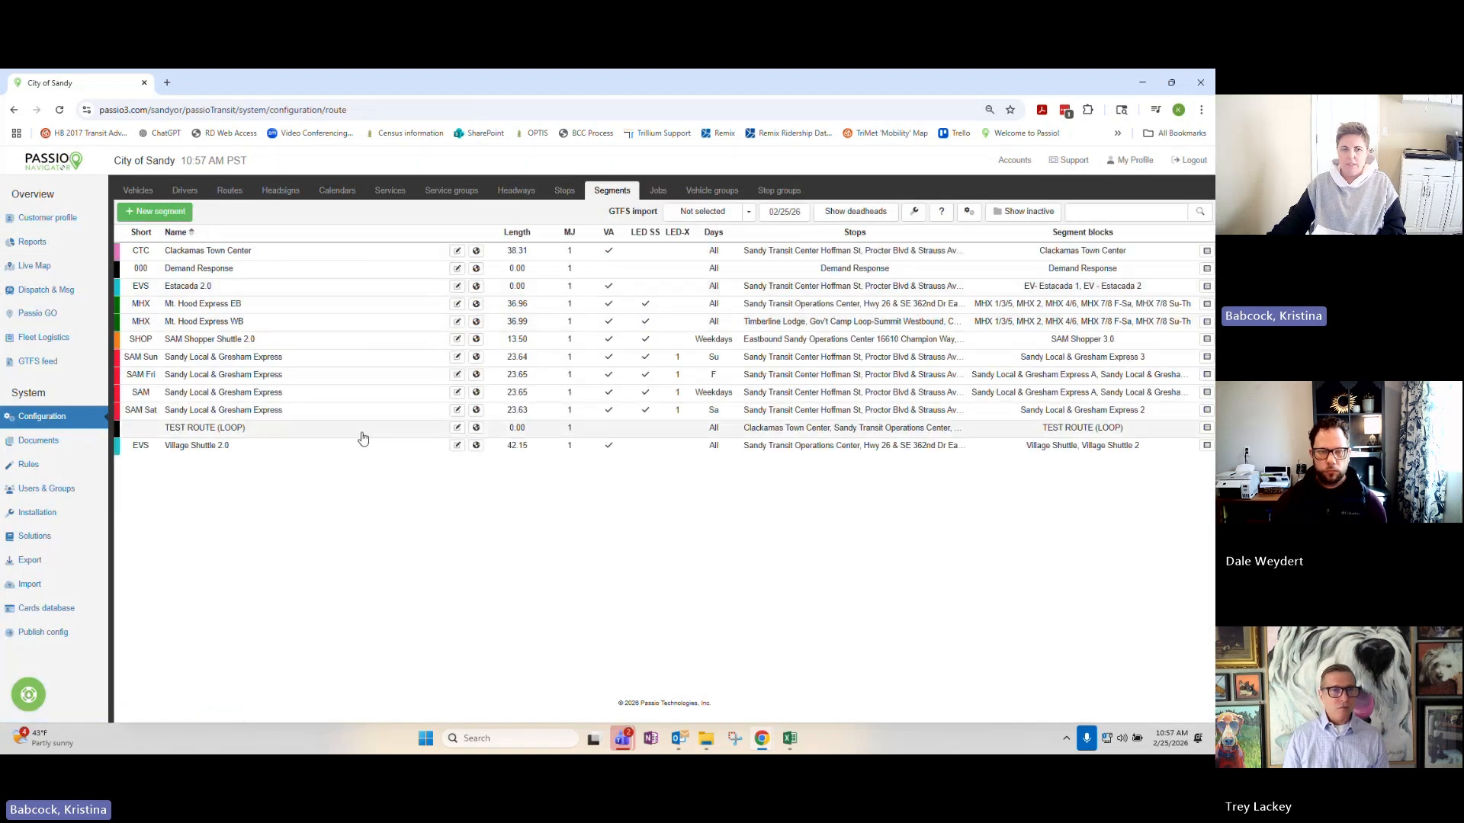
{"action": "left_click", "coordinate": [363, 433]}
{"action": "left_click", "coordinate": [1187, 219]}
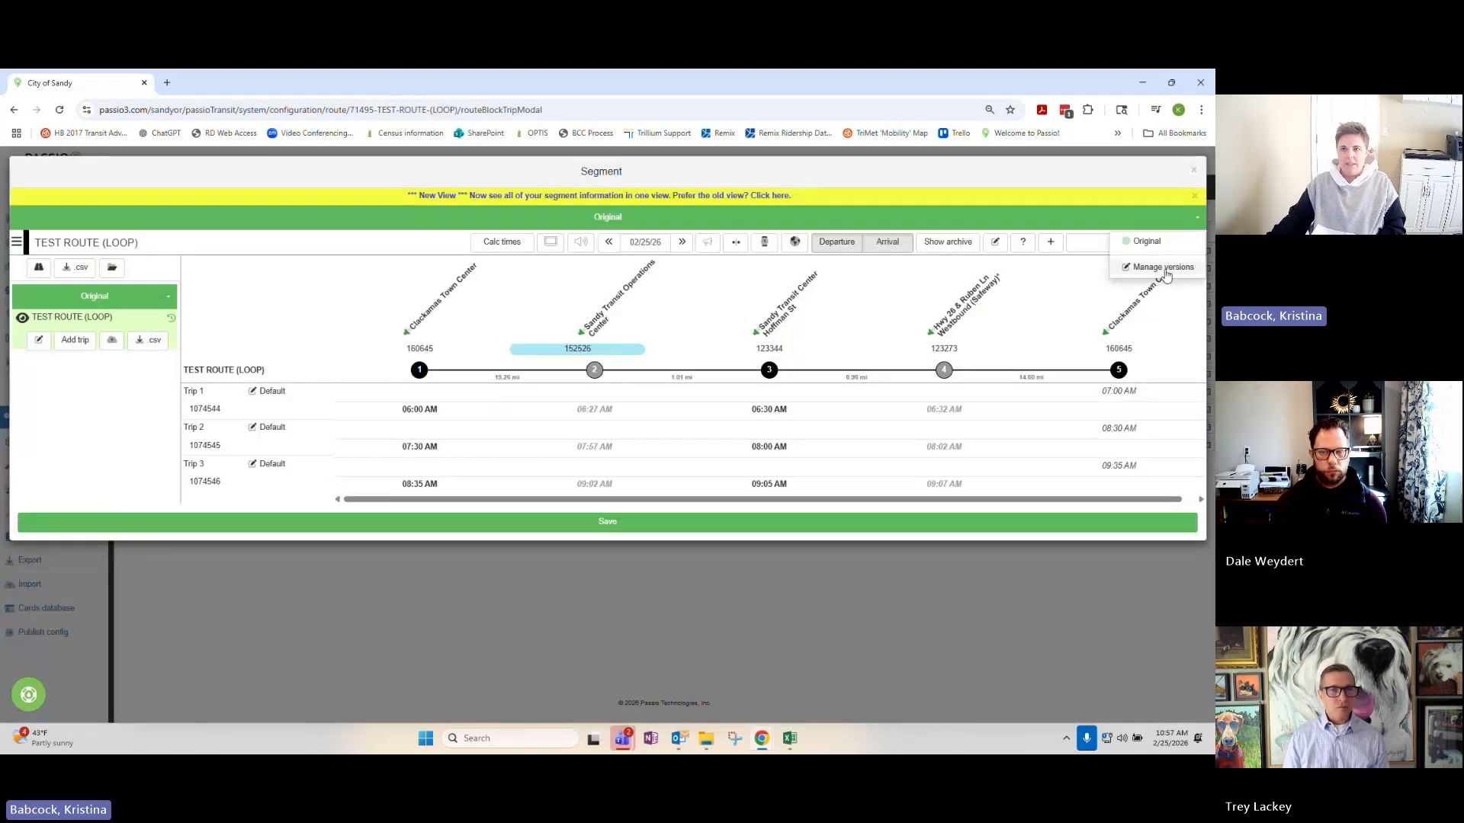
{"action": "left_click", "coordinate": [1141, 267]}
{"action": "left_click", "coordinate": [599, 253]}
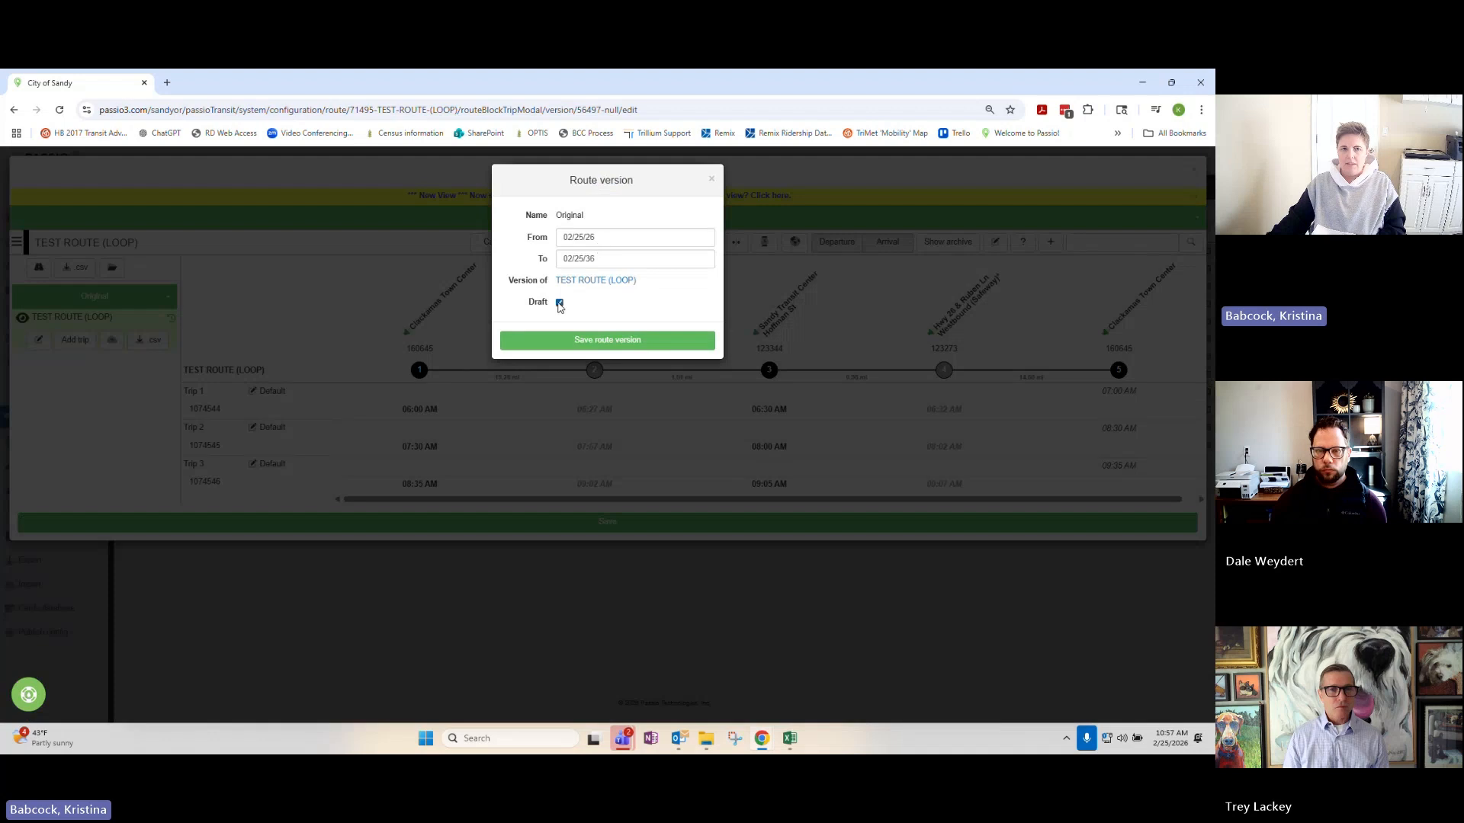
{"action": "left_click", "coordinate": [607, 338]}
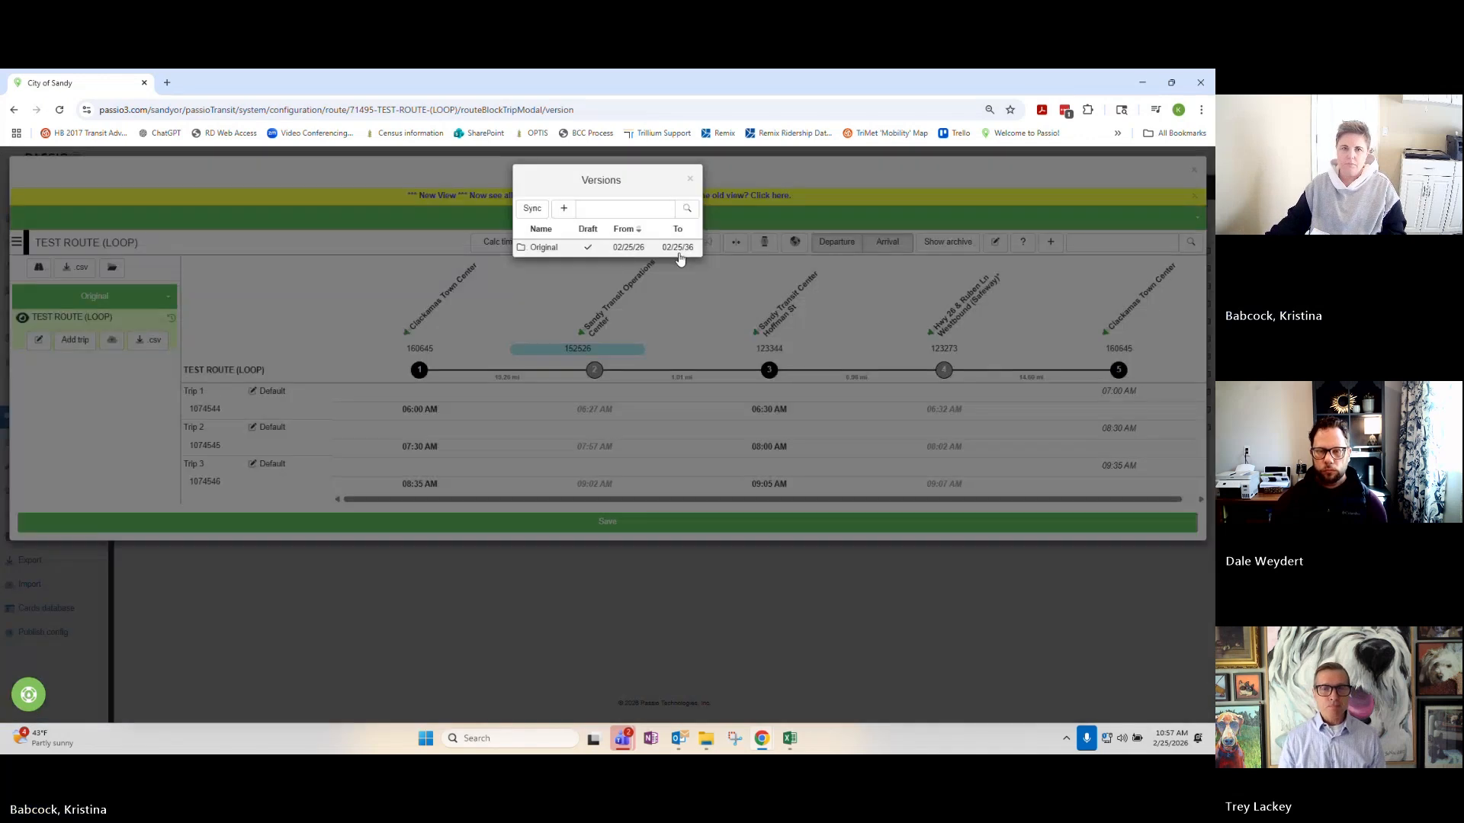
{"action": "left_click", "coordinate": [690, 179]}
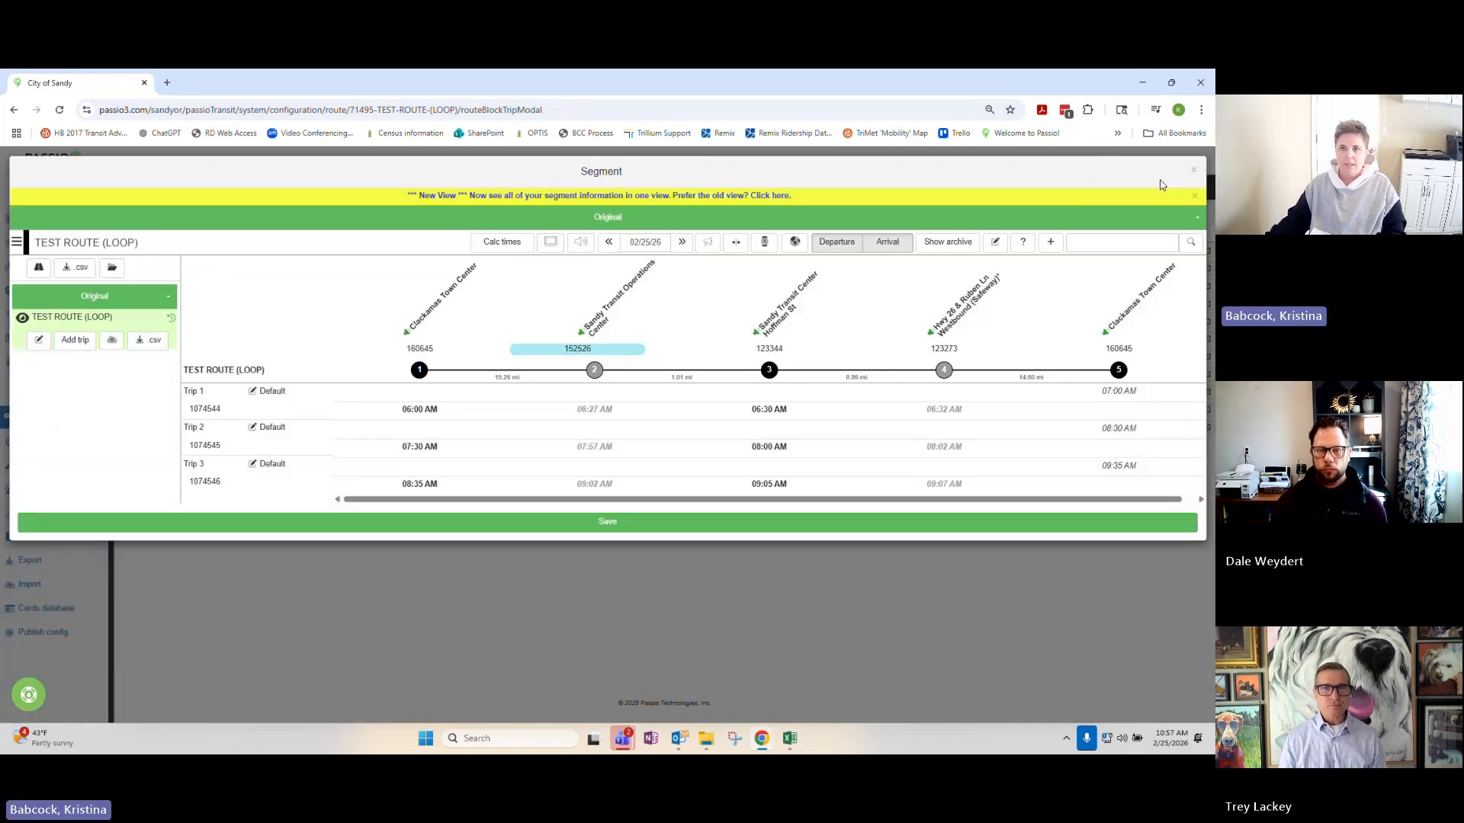
{"action": "left_click", "coordinate": [1193, 174]}
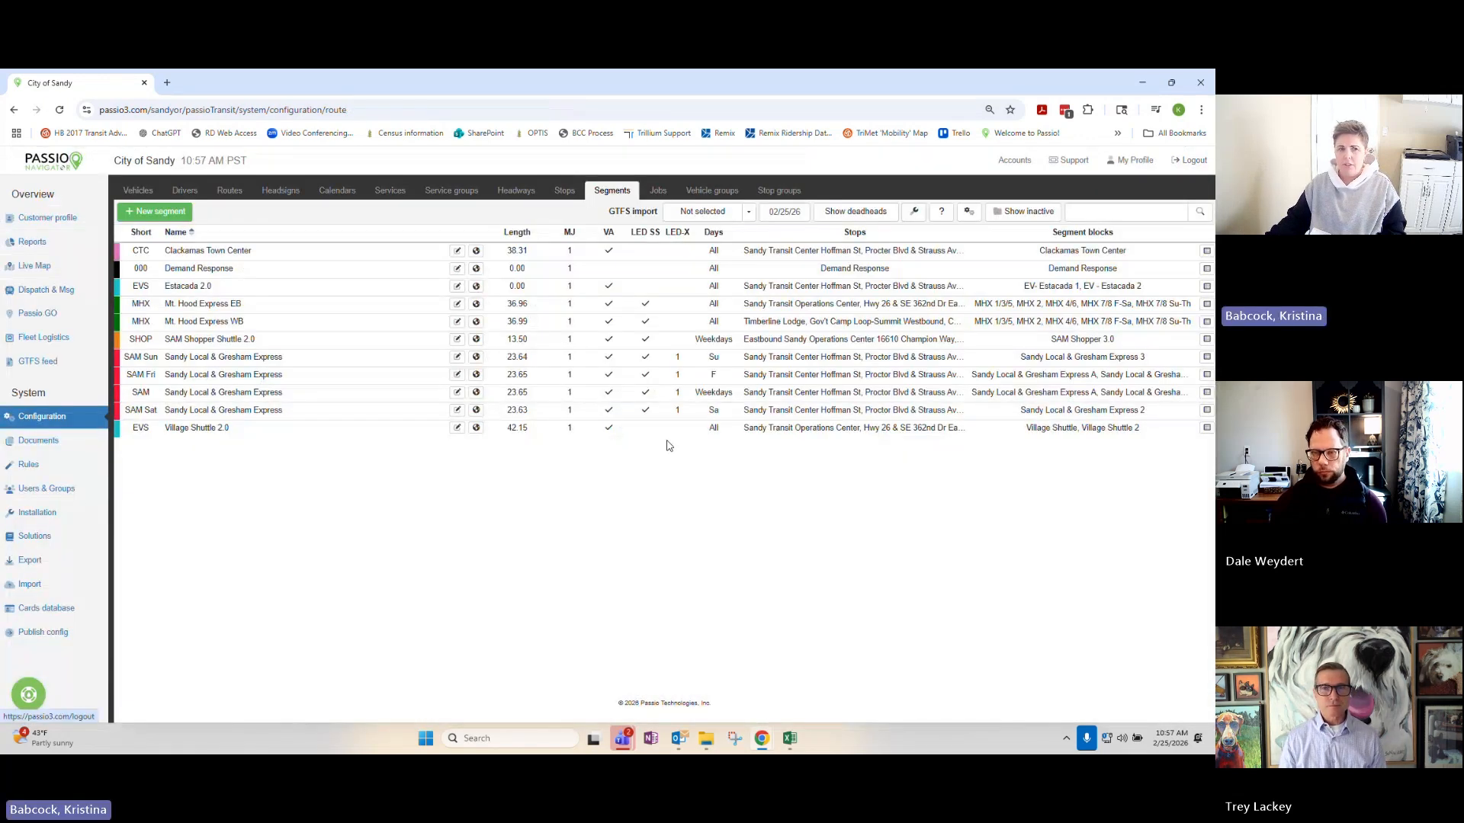